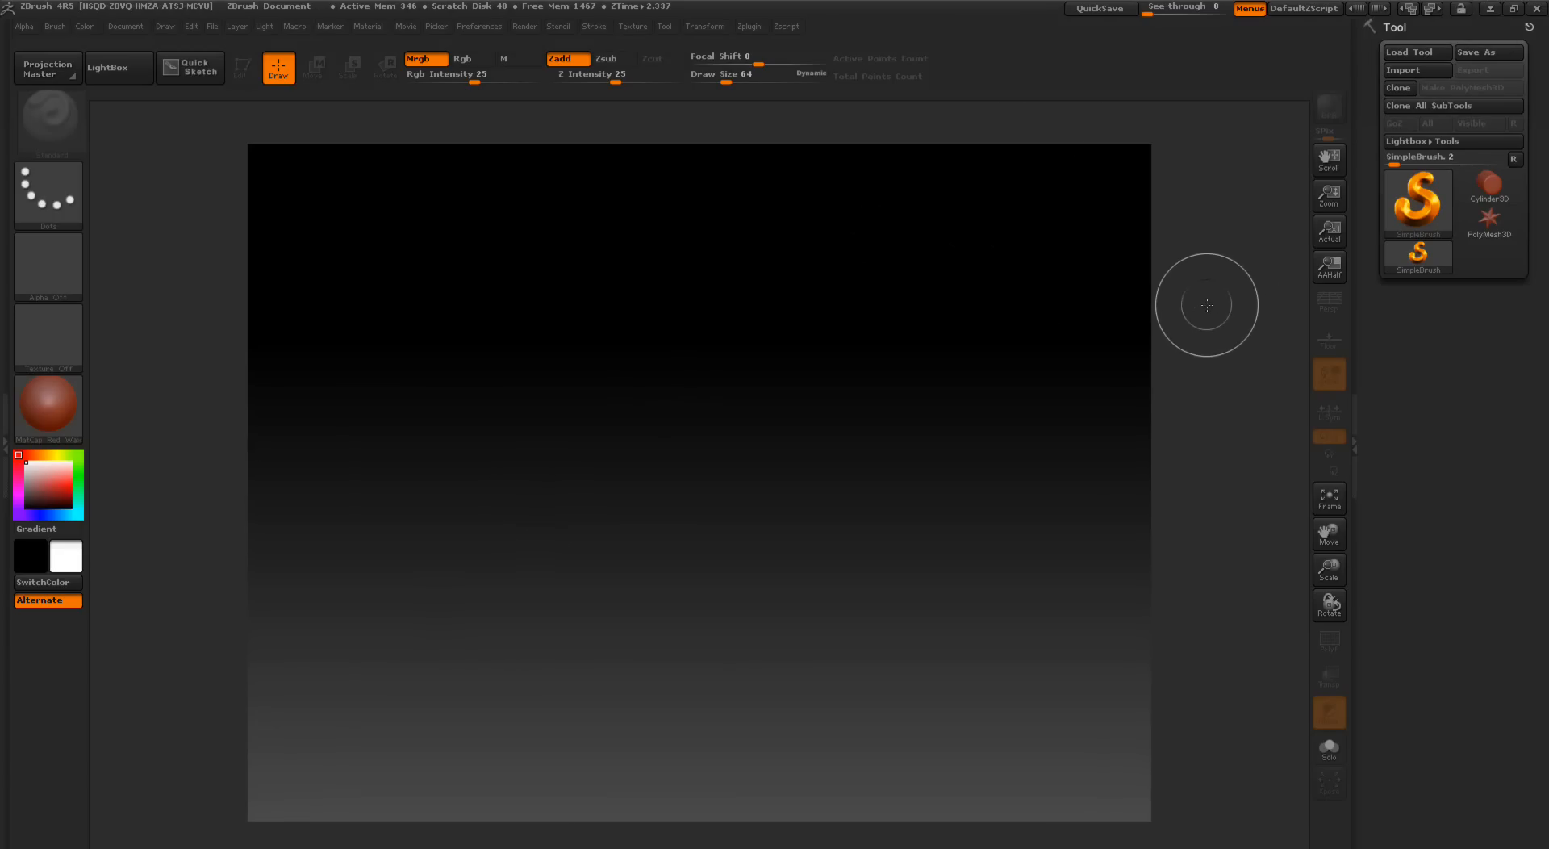
Step: Draw a Gear3D primitive on the canvas, enter Edit mode and convert it to a PolyMesh3D
click(1417, 214)
click(925, 306)
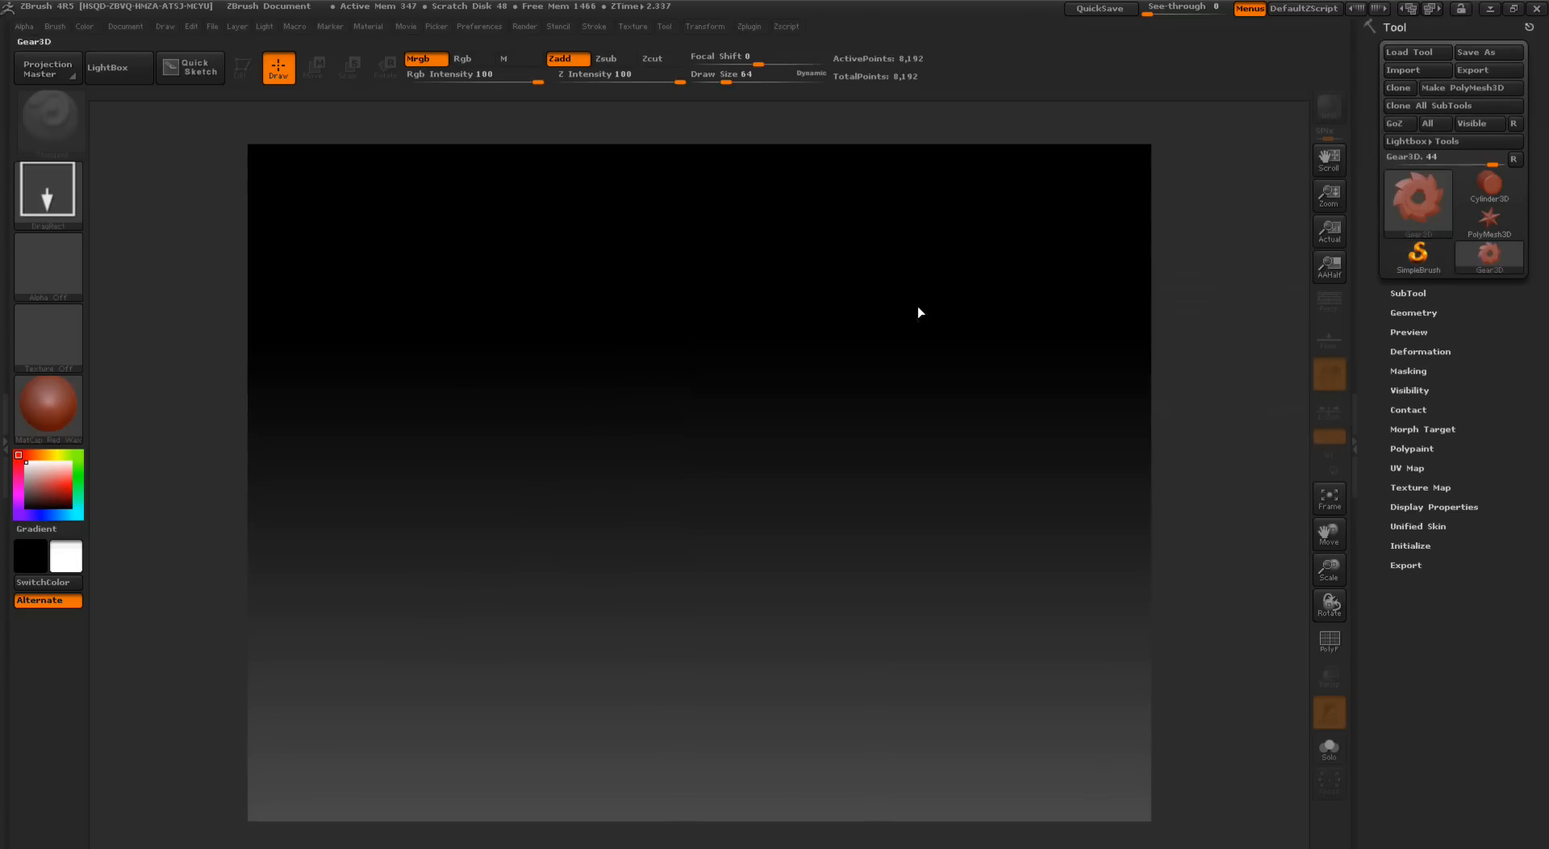
drag(682, 440, 467, 329)
click(250, 71)
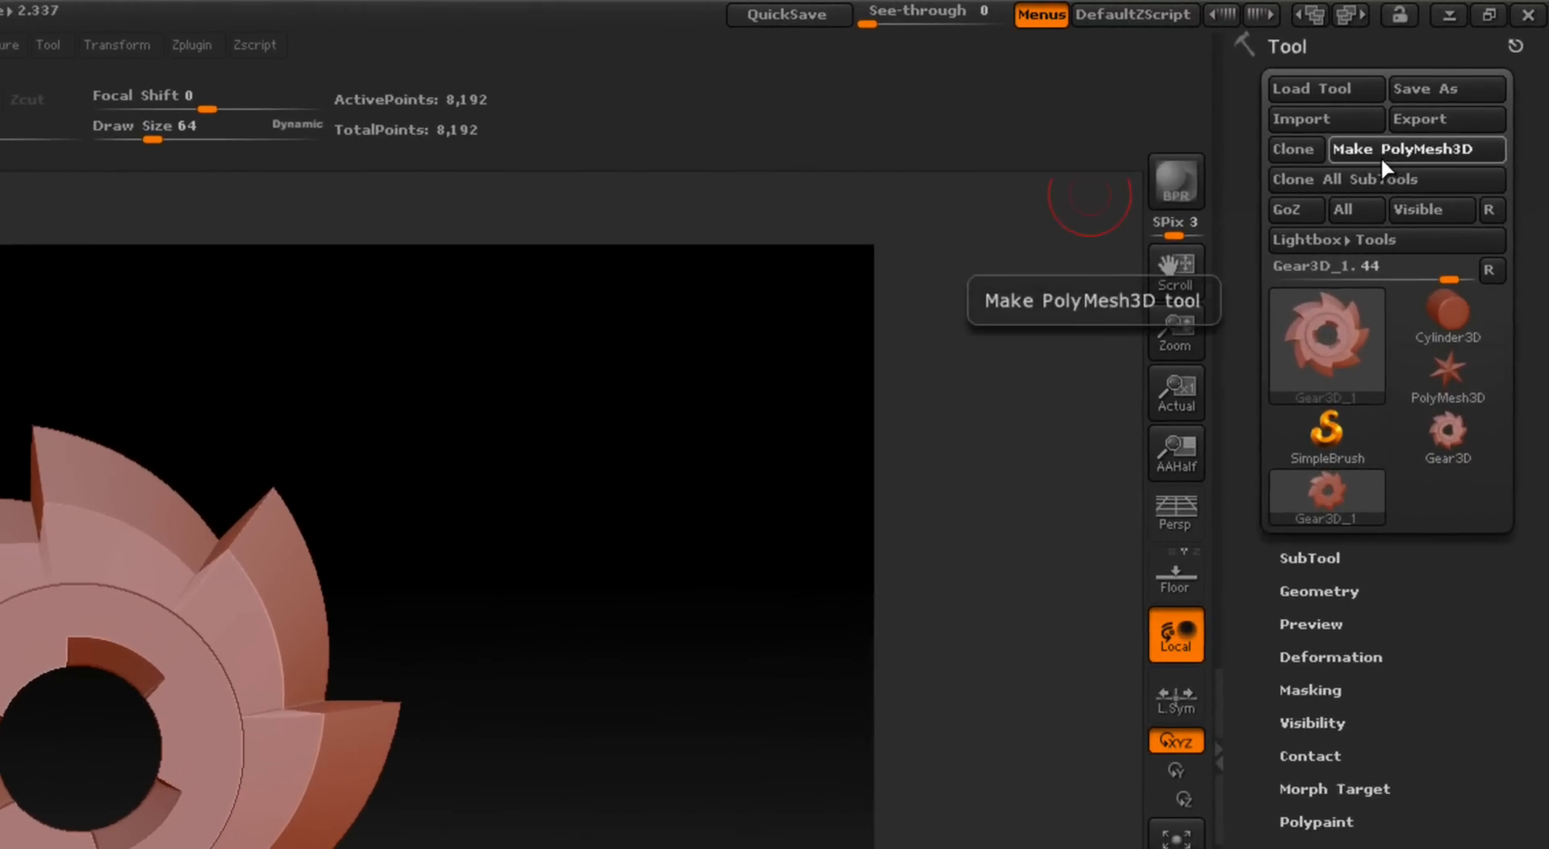
click(1449, 89)
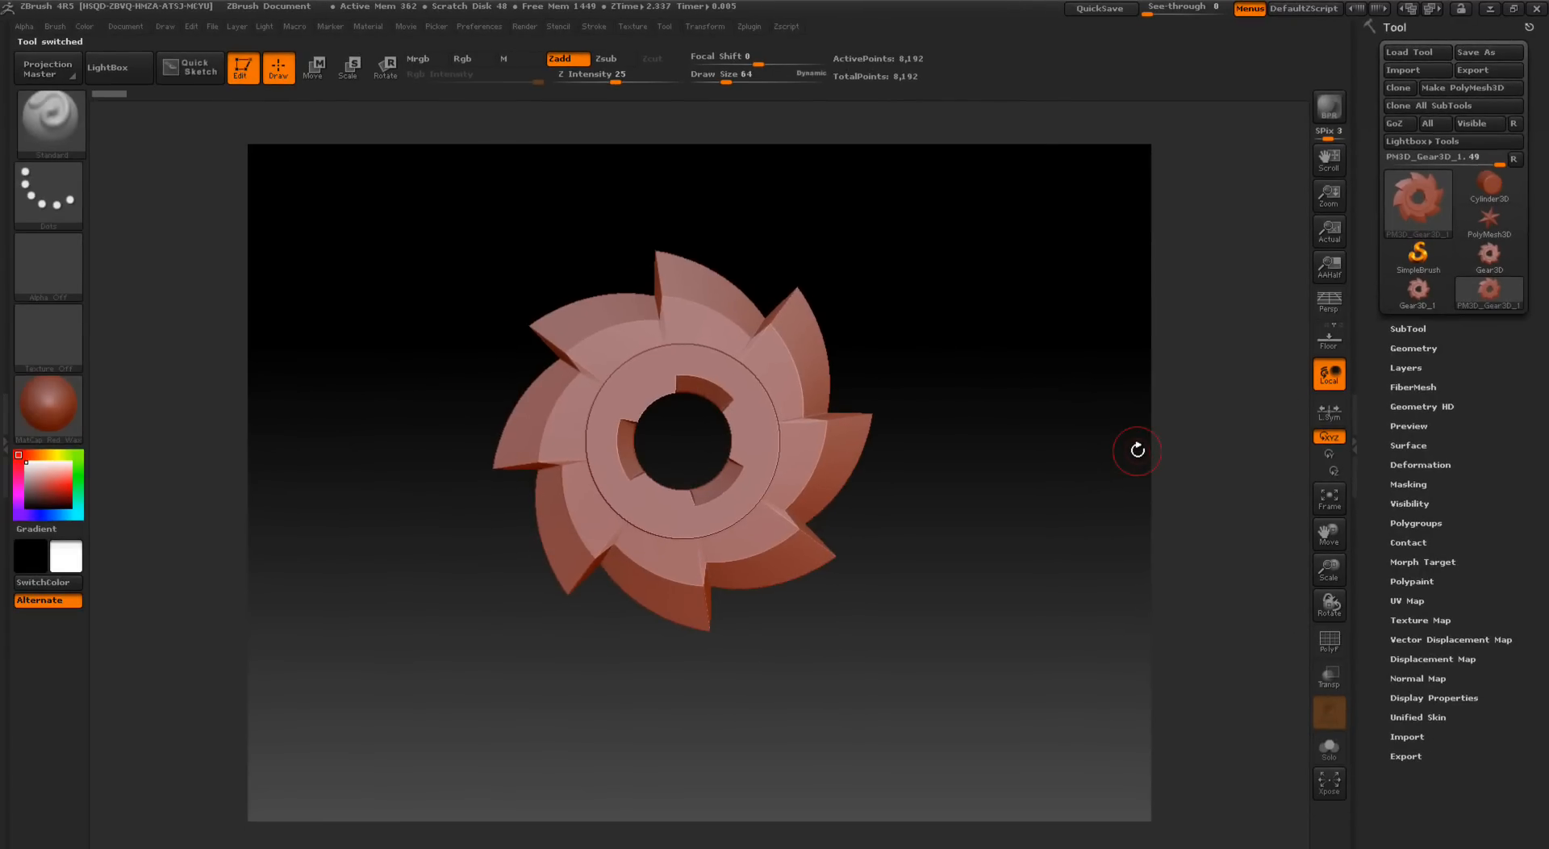
Step: Load the Combo-sliders plugin for polygroups and reveal its slider set below the canvas
click(1400, 523)
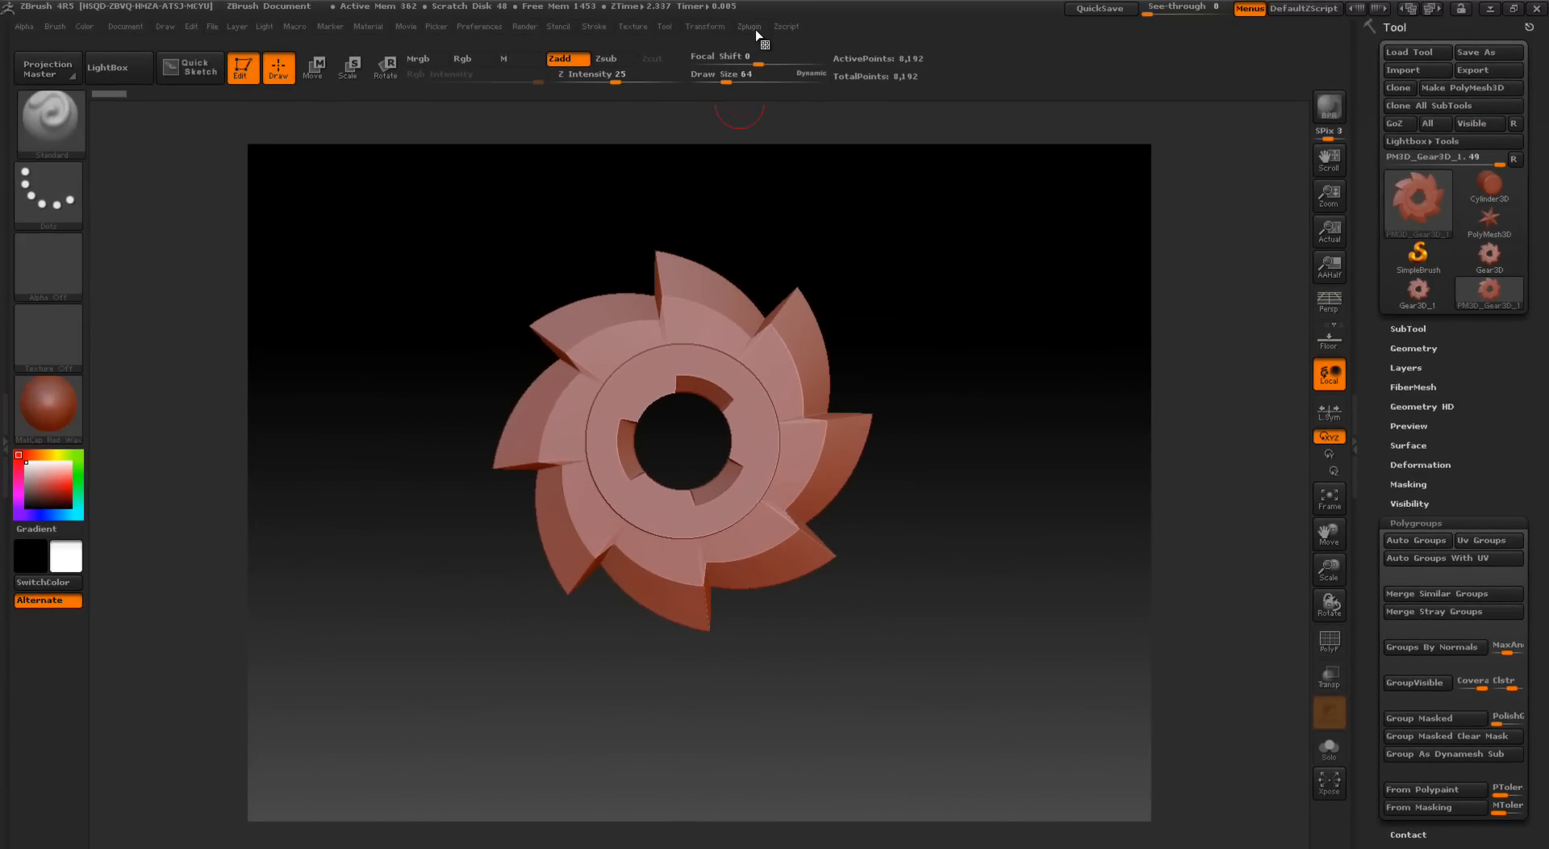
click(756, 31)
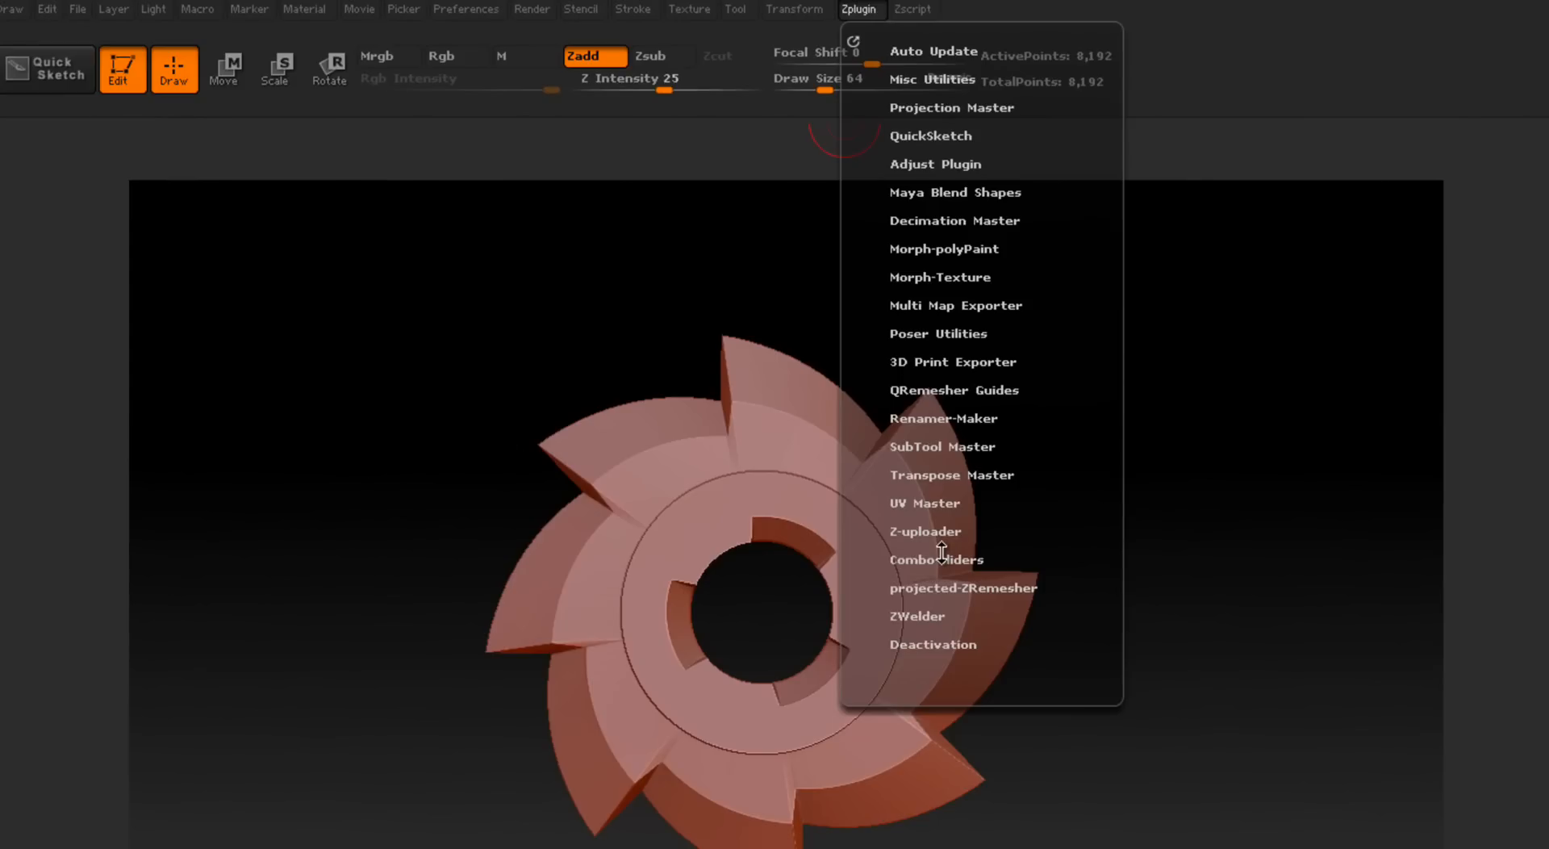
click(942, 557)
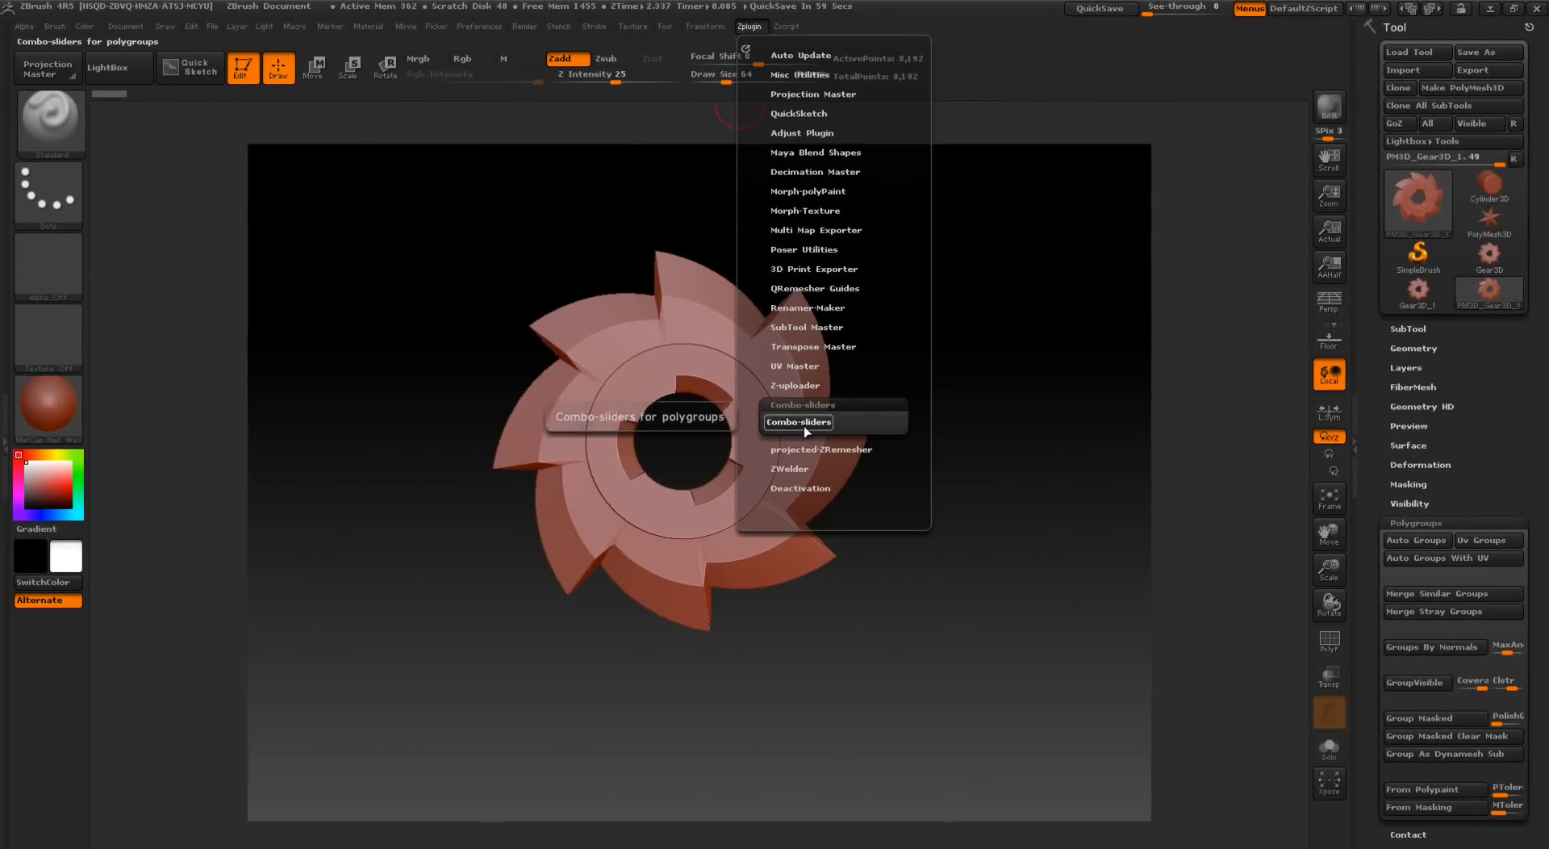
click(805, 431)
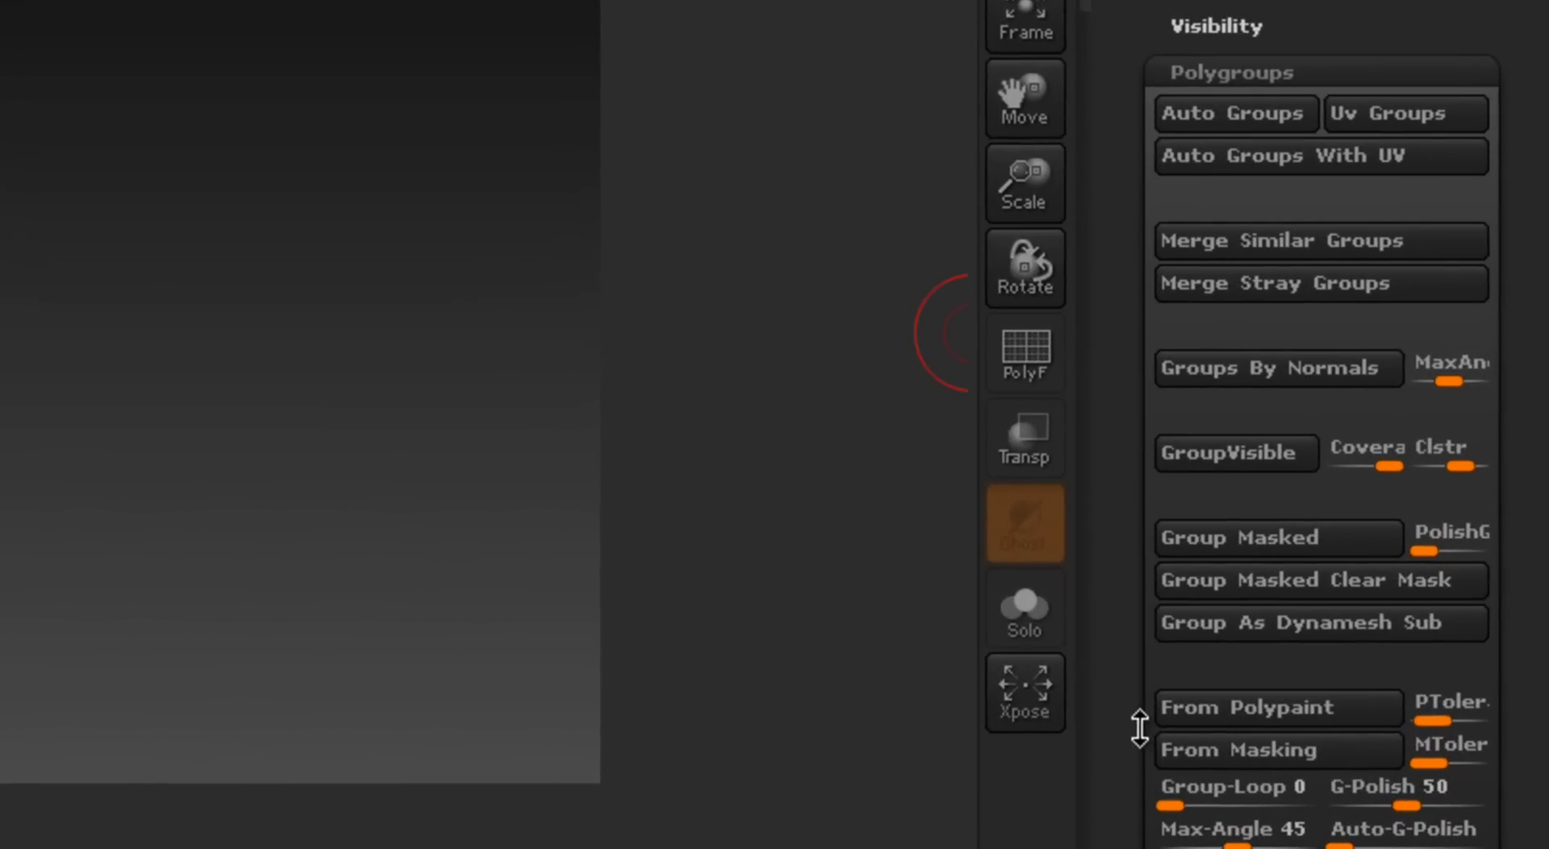
drag(1127, 712, 1107, 557)
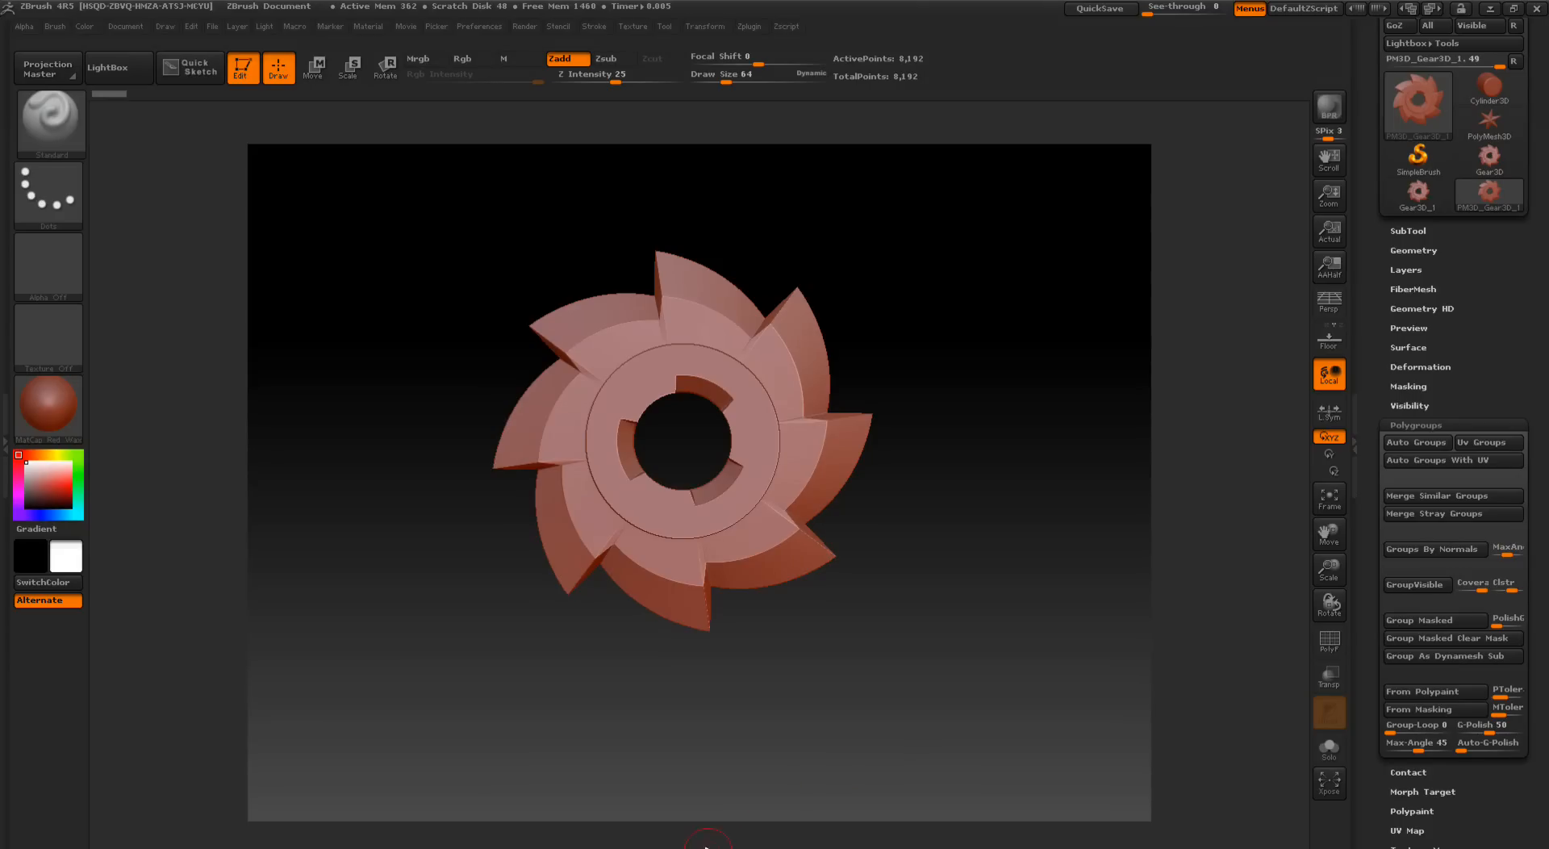
click(703, 843)
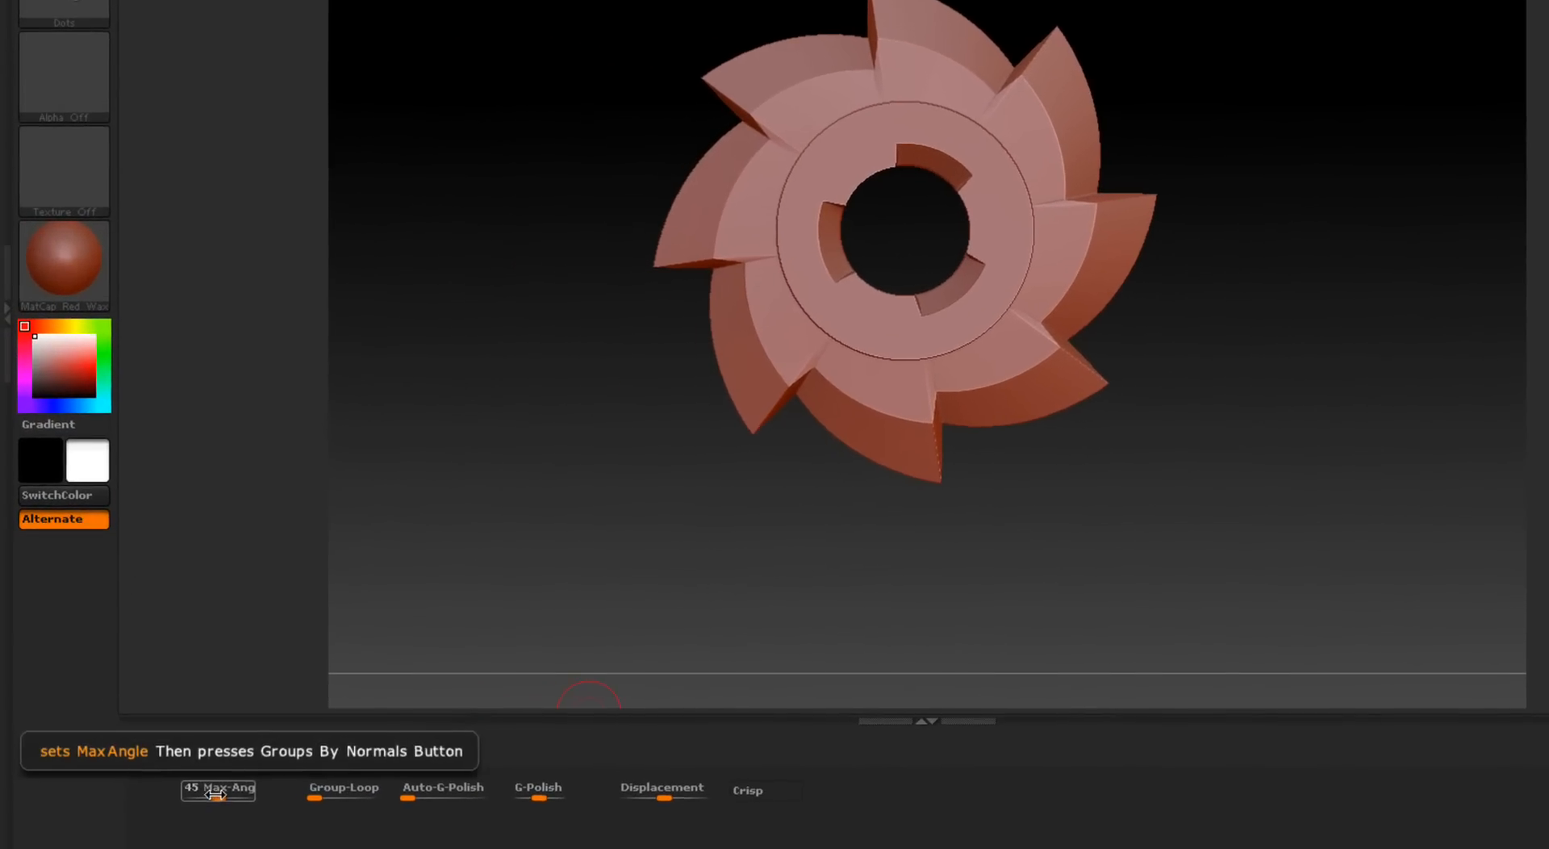
Step: Group the gear by normals at a Max-Angle of 23.3333, display the polyframe and briefly isolate the outer toothed polygroup
drag(171, 803, 157, 805)
key(shift+f)
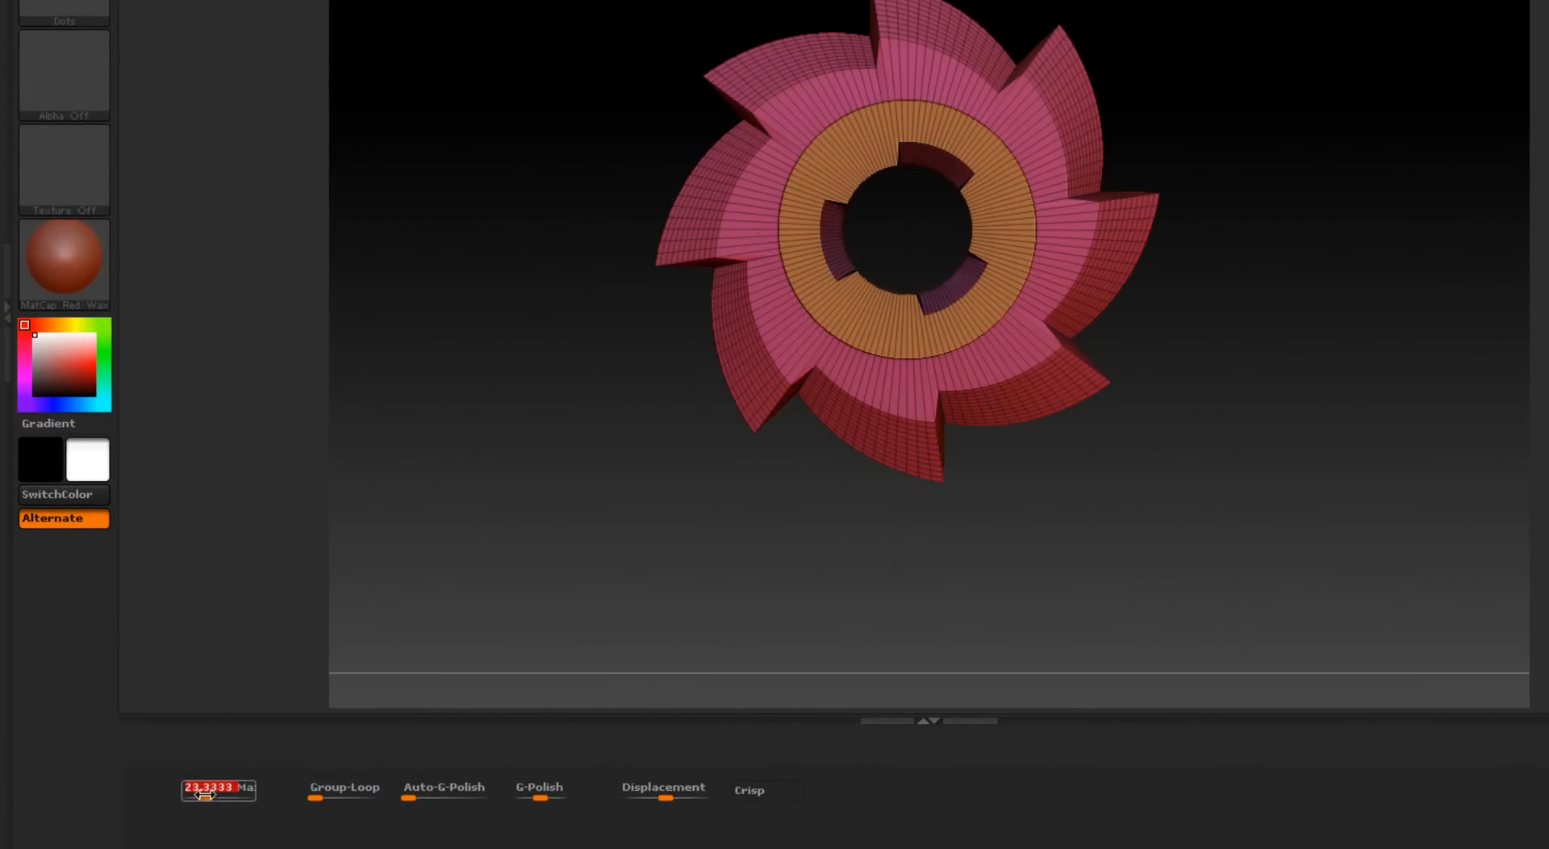
drag(570, 560, 537, 587)
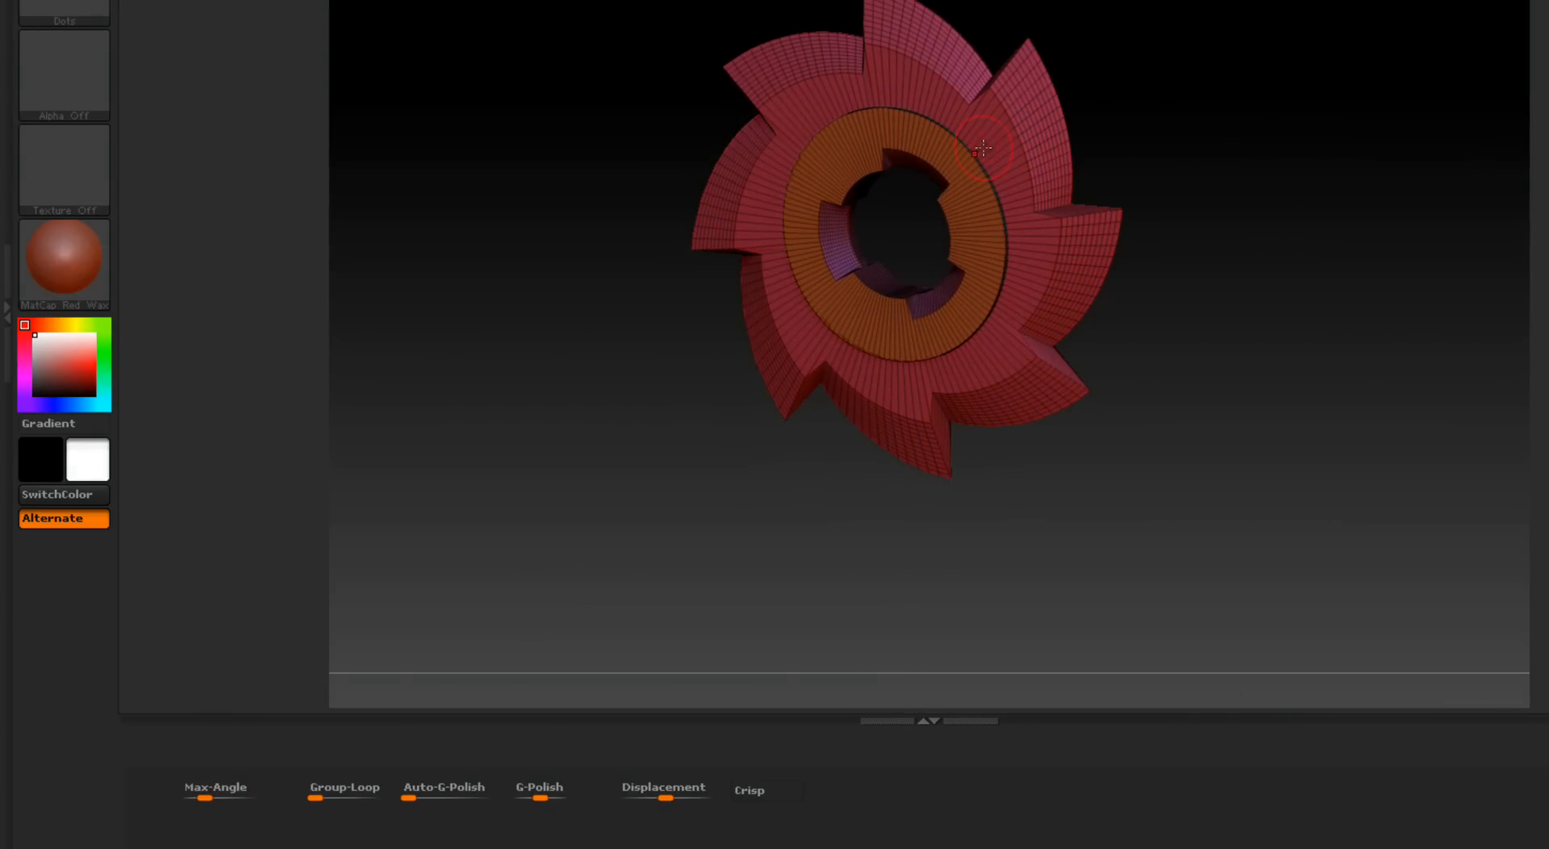
drag(1199, 235, 1258, 222)
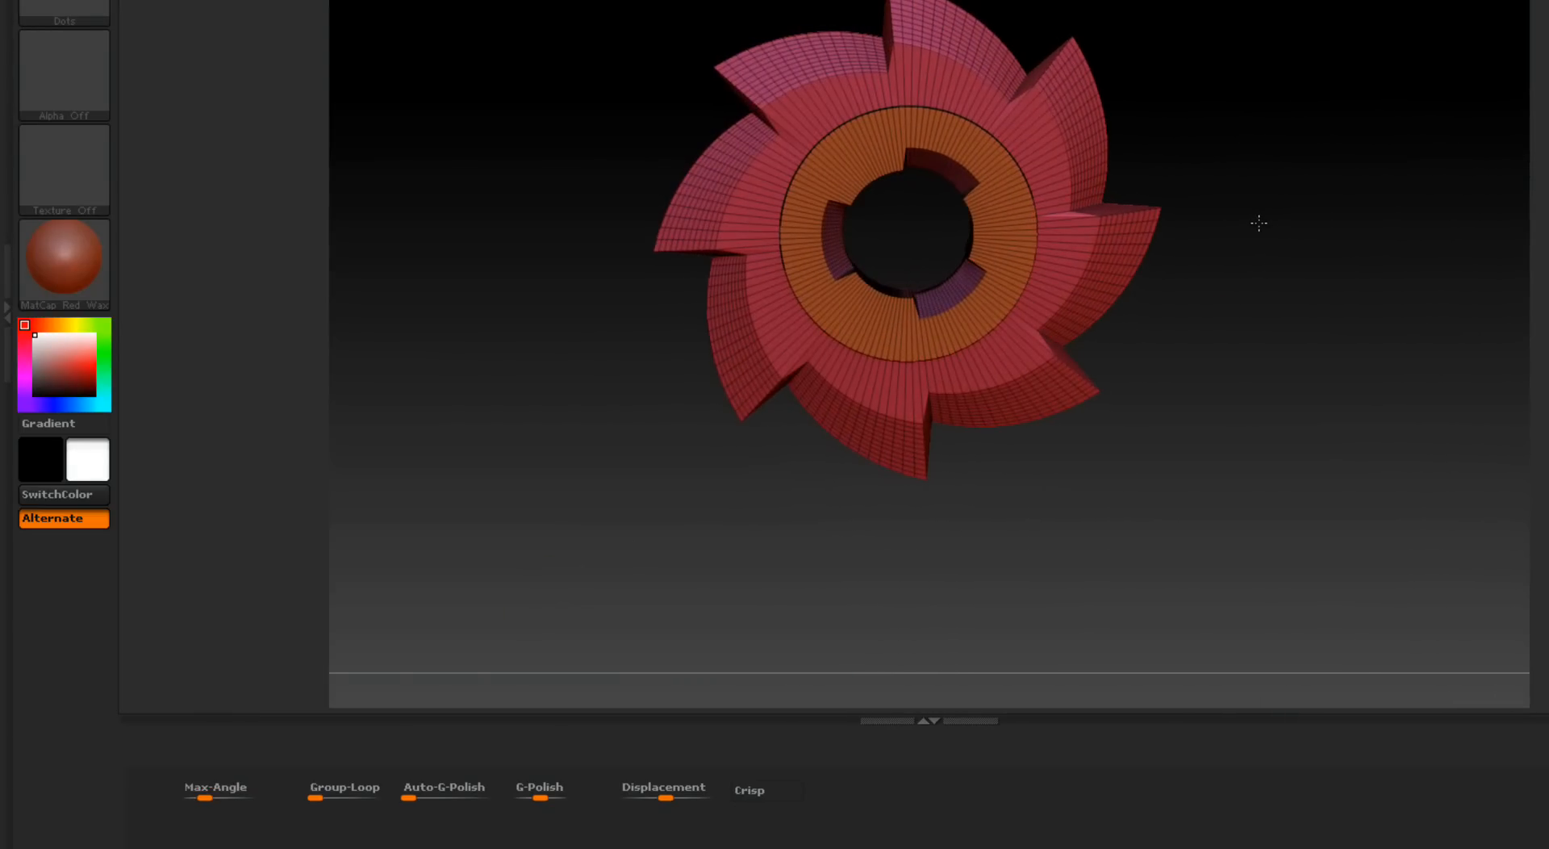
ctrl+shift+click(1087, 260)
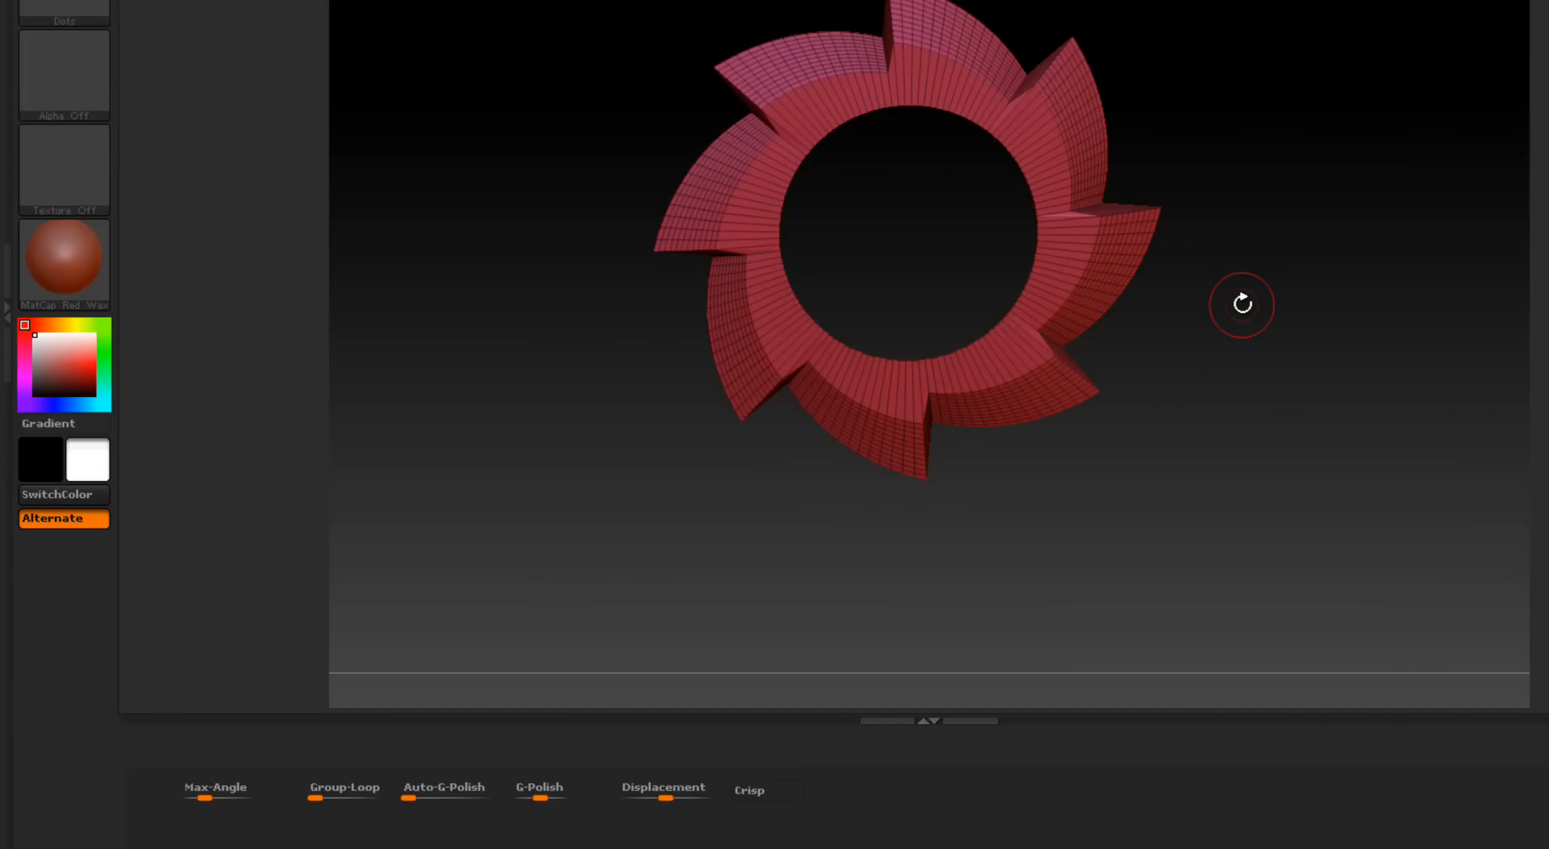
ctrl+shift+click(1242, 304)
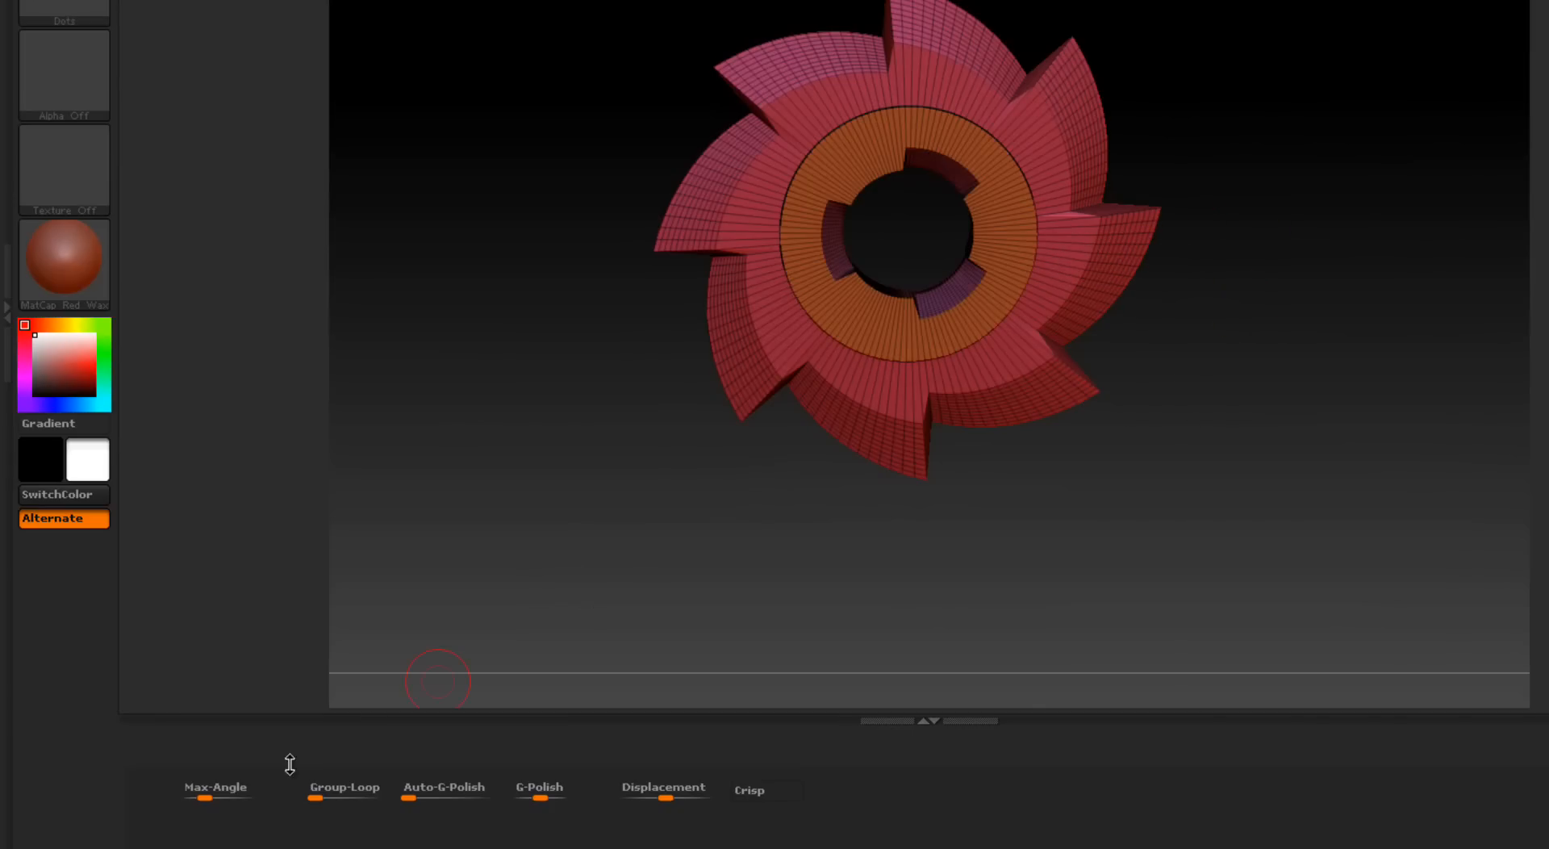
Step: Regroup the gear at a Max-Angle of 15 and check individual tooth polygroups by isolating them, restoring full visibility each time
drag(207, 786, 198, 787)
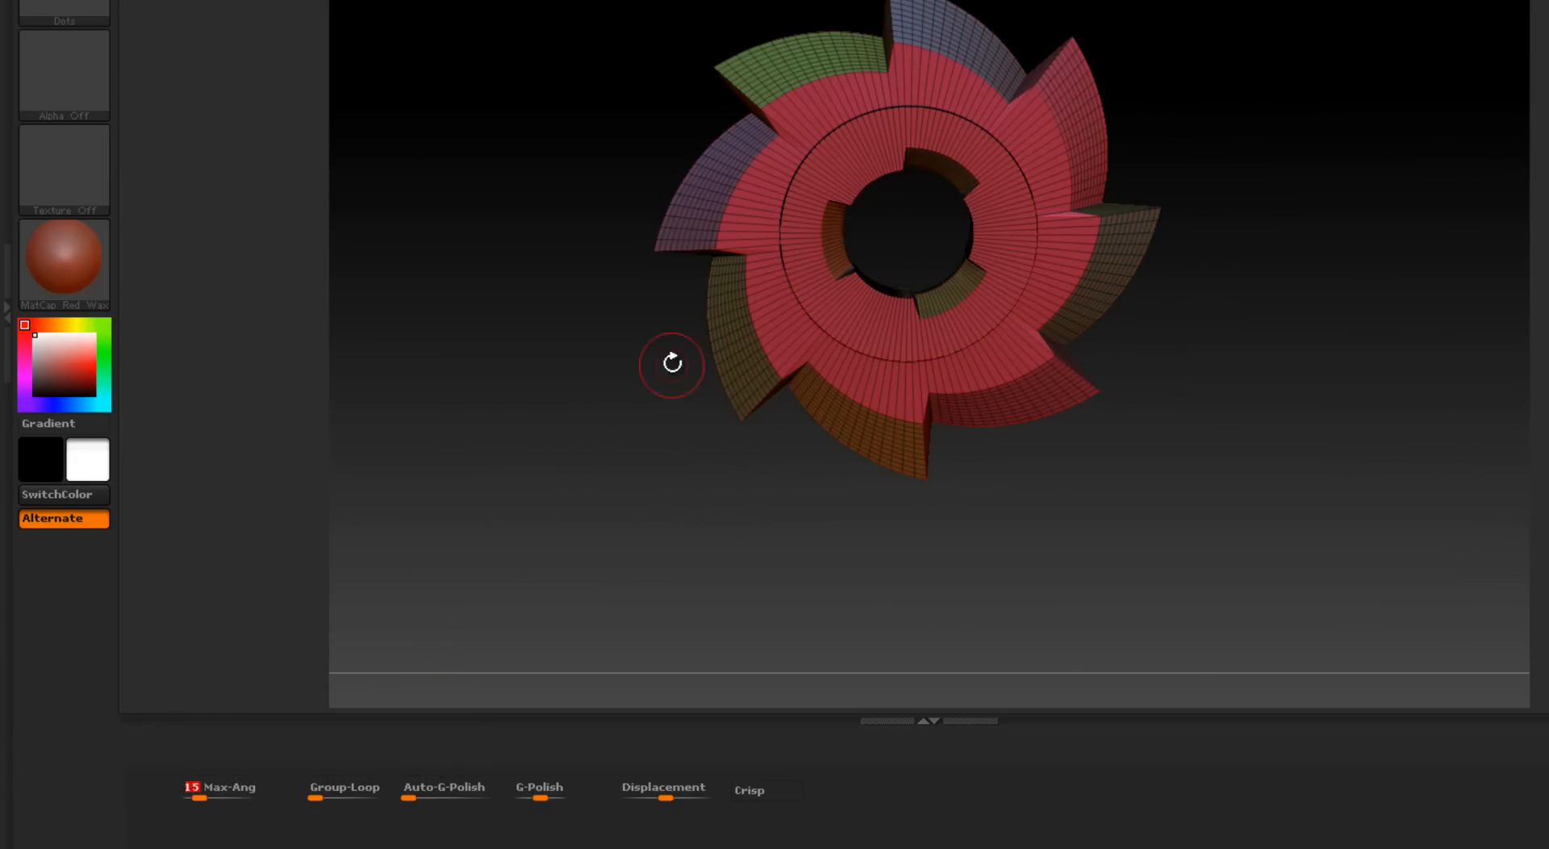
ctrl+shift+click(723, 341)
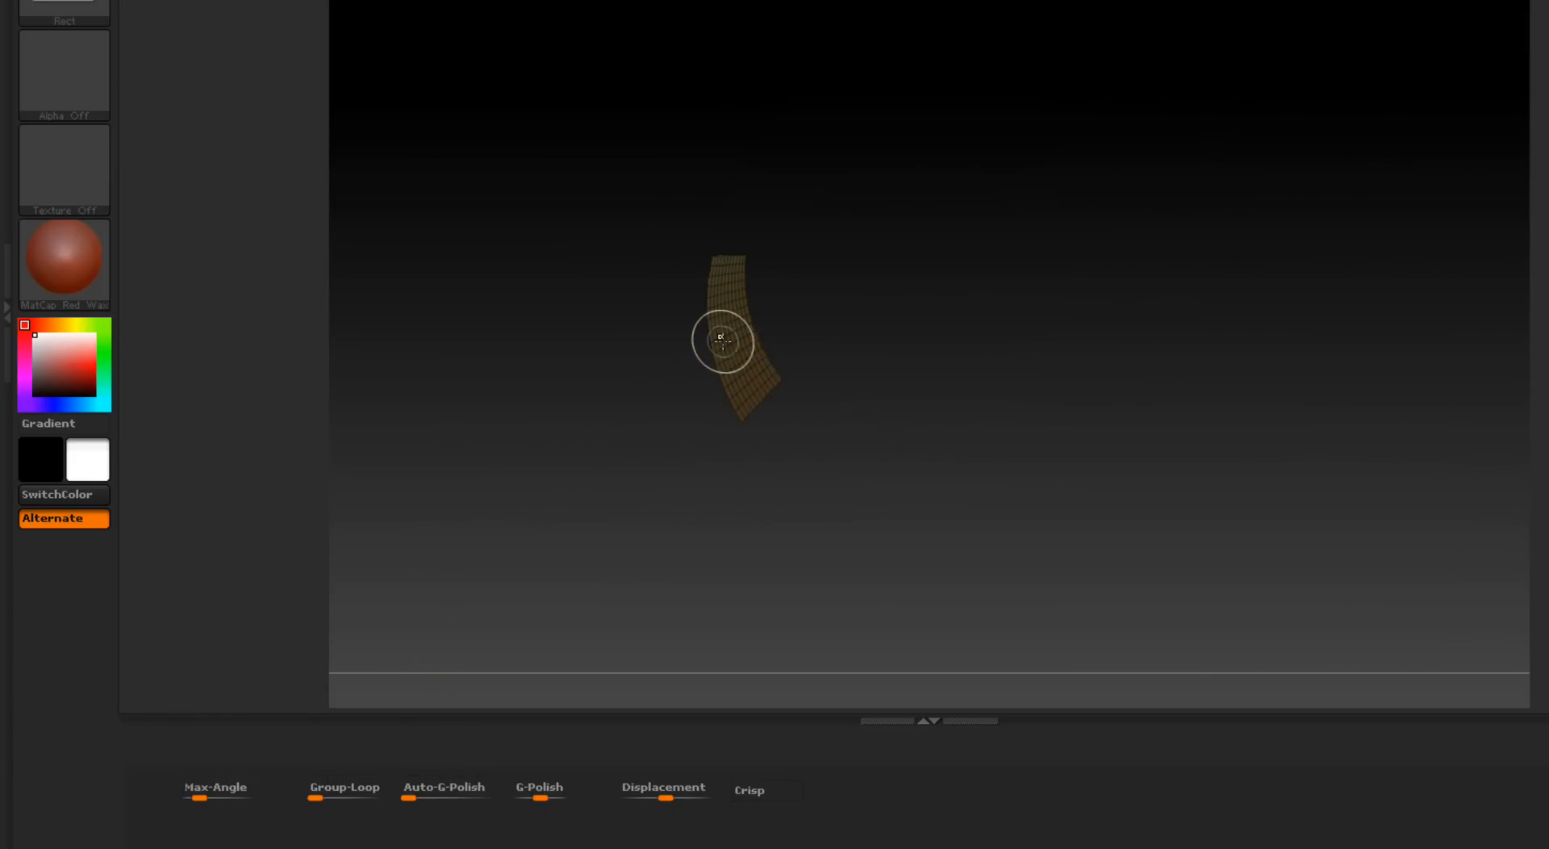
ctrl+shift+click(557, 402)
ctrl+shift+click(674, 226)
ctrl+shift+click(536, 307)
drag(583, 446, 558, 439)
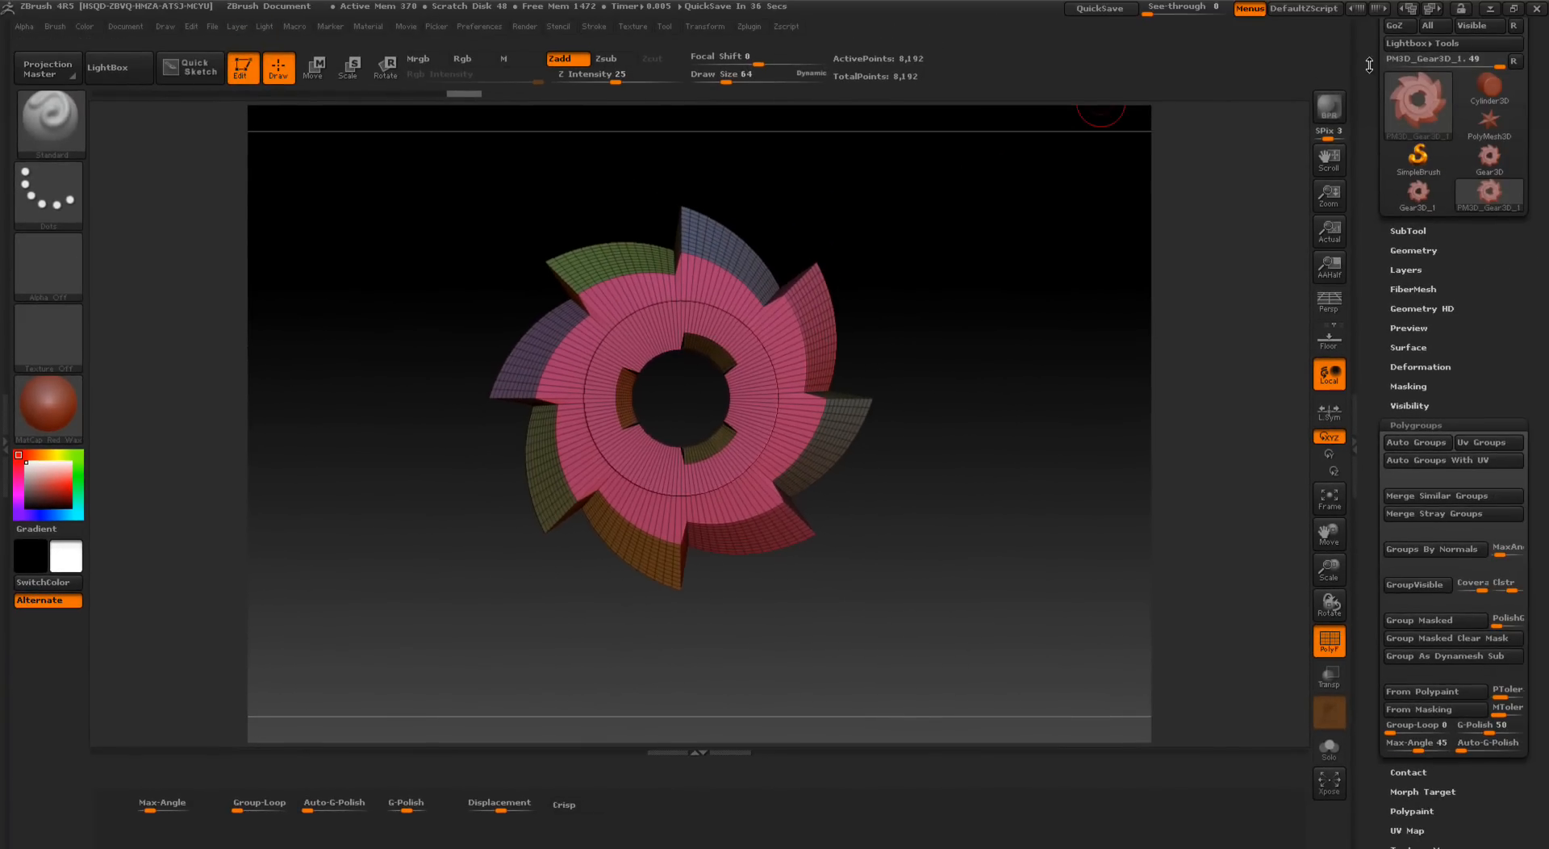
Step: Import the ez-ai-low-polygg.OBJ mesh in place of the gear
scroll(1369, 65, up, 3)
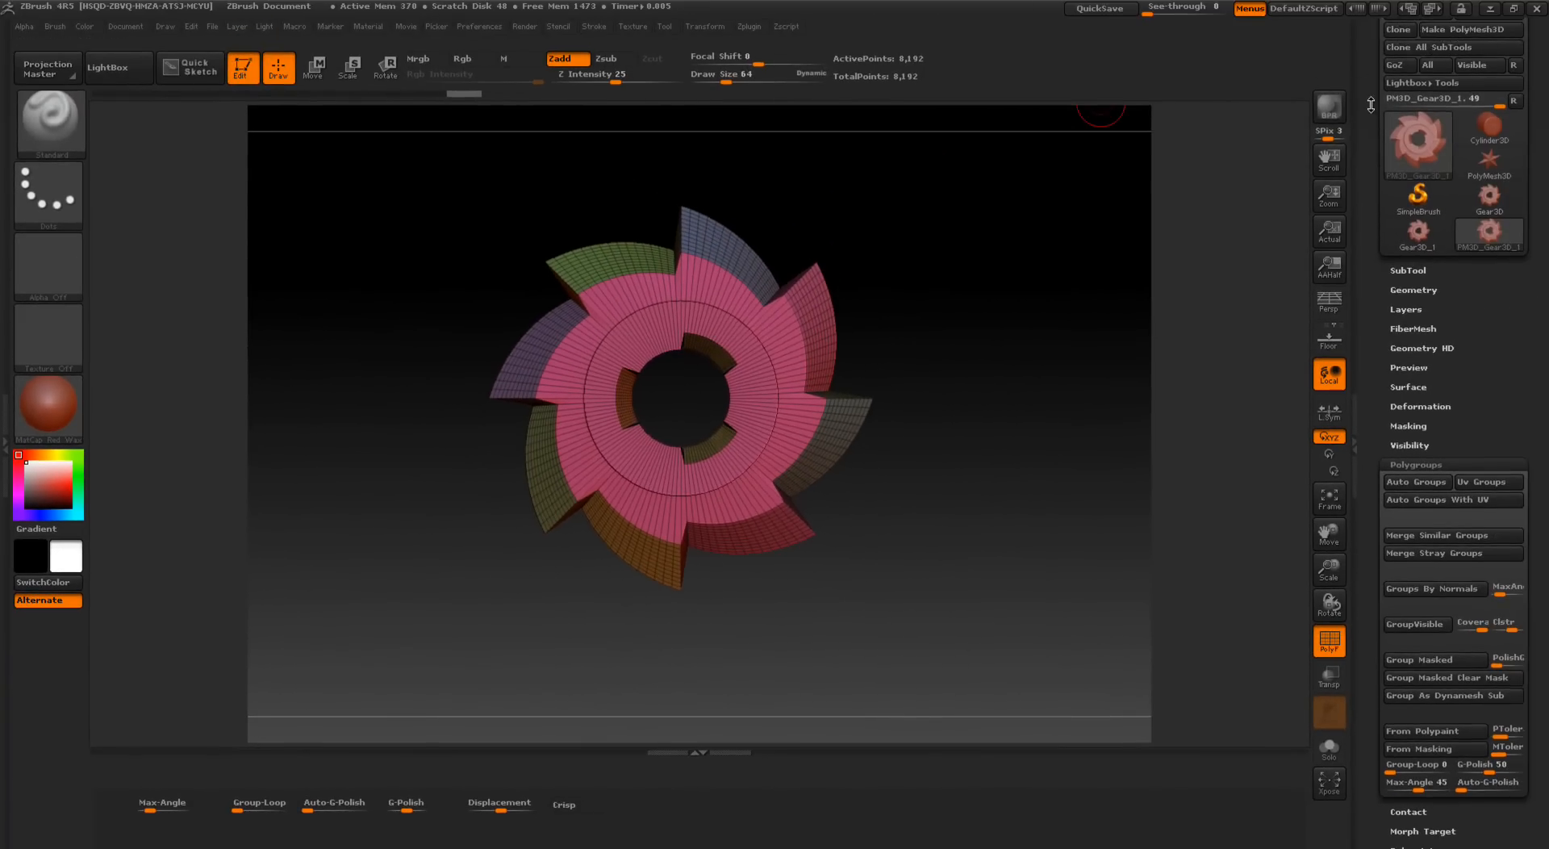
click(1404, 74)
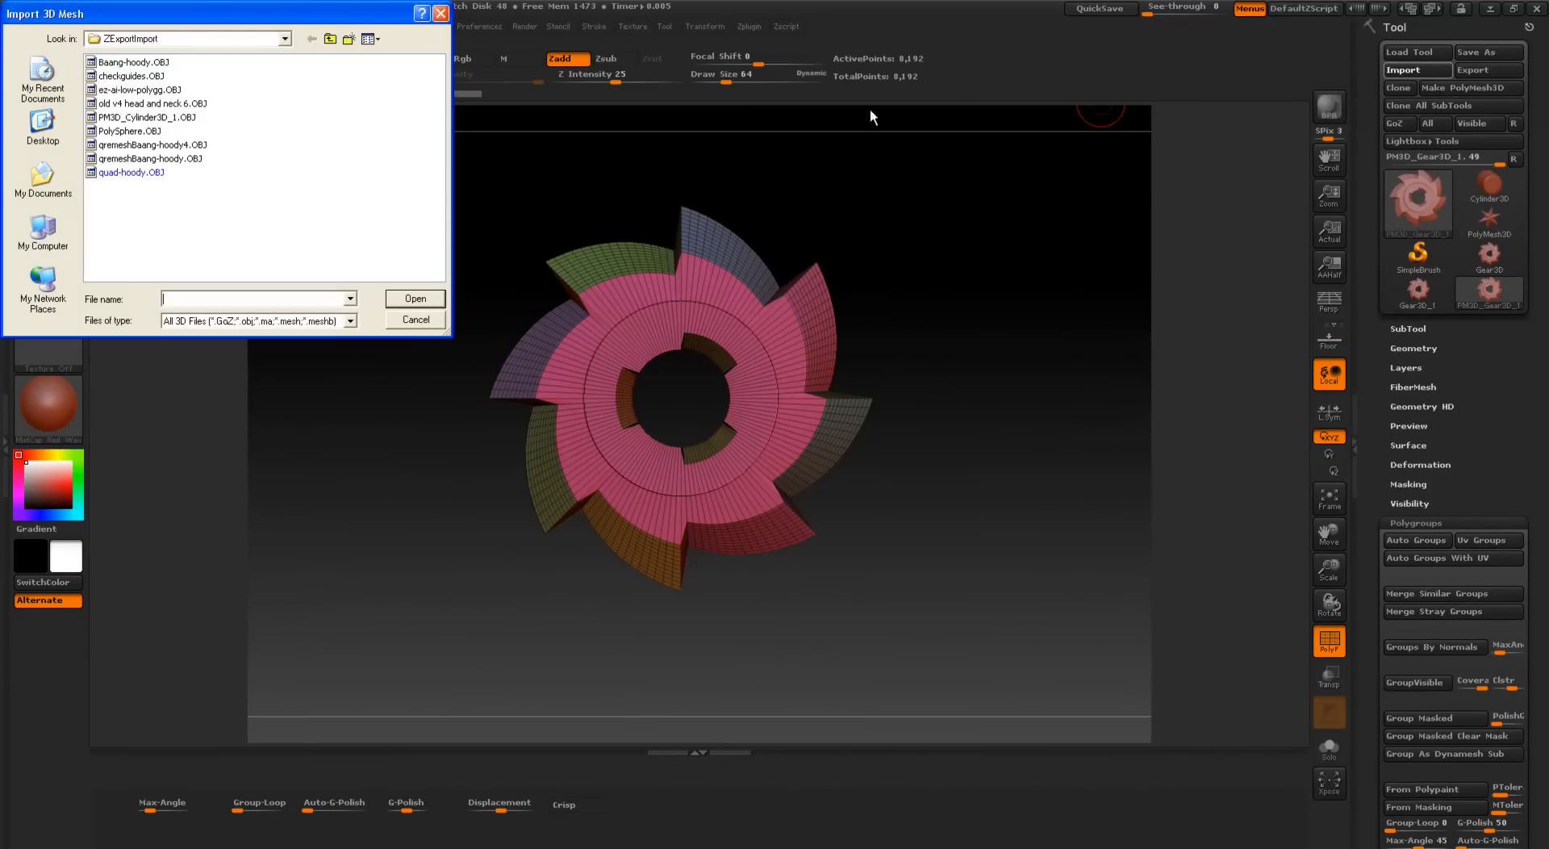
click(143, 90)
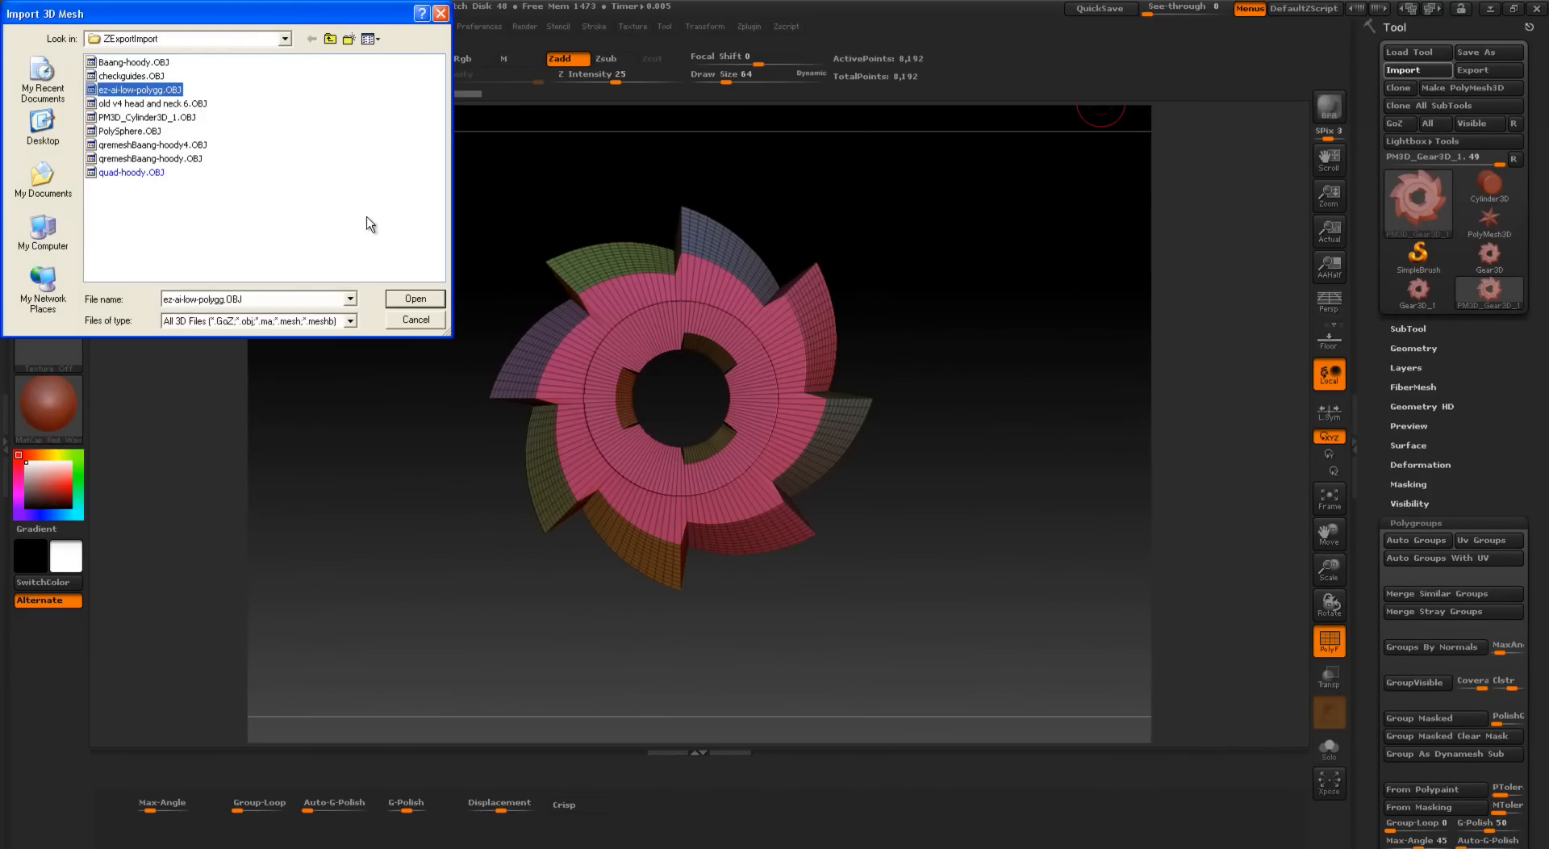
click(414, 298)
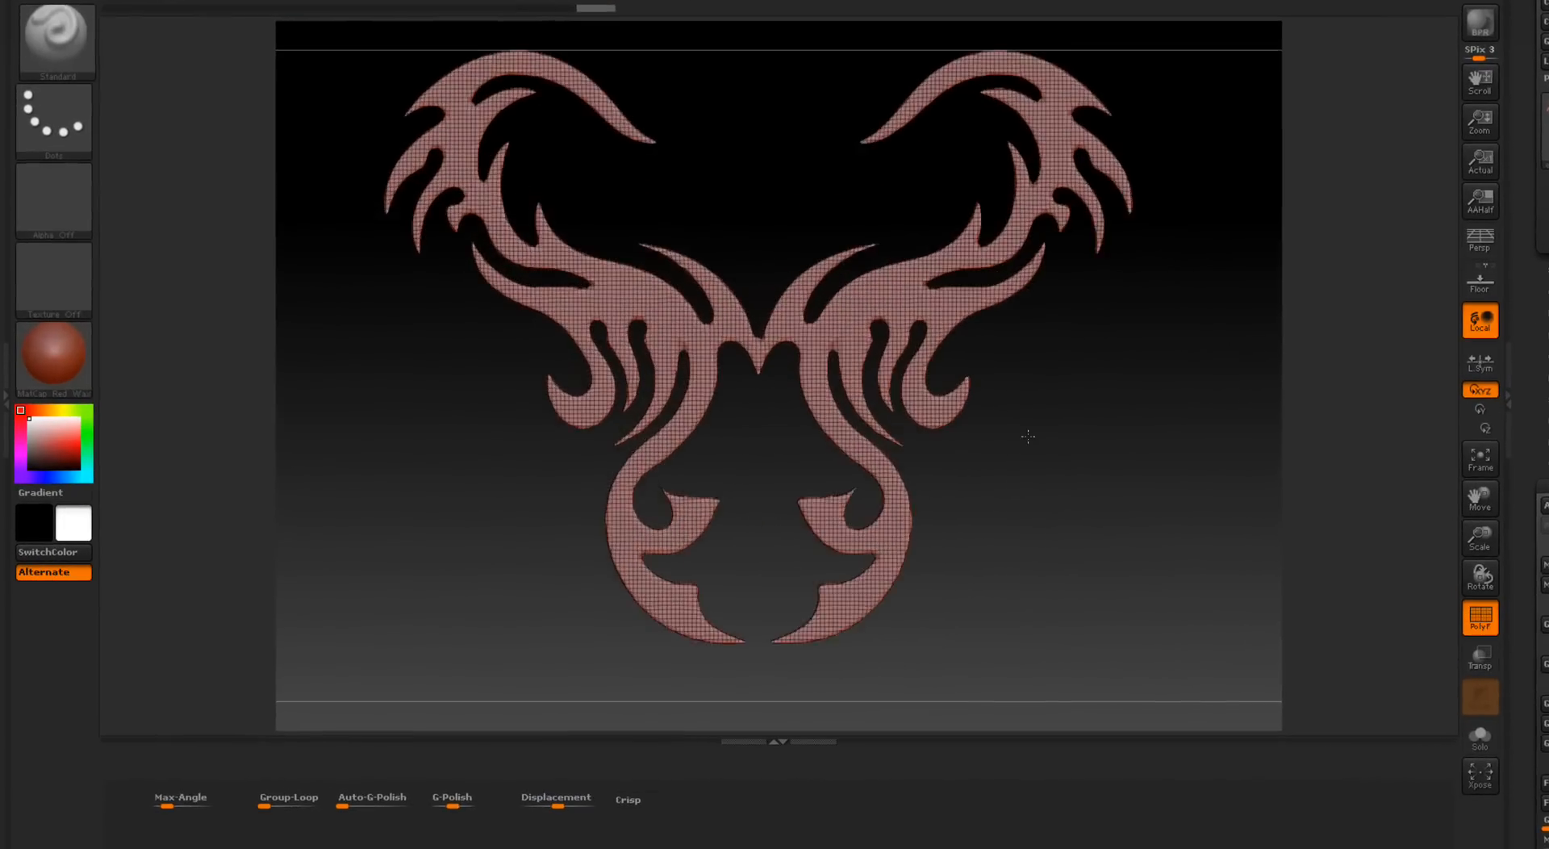
Step: Group the imported ornament by normals at a Max-Angle of 38.3333 and isolate its flat face polygroup
mouse_move(1115, 518)
mouse_down()
mouse_move(1096, 541)
mouse_move(1104, 560)
mouse_move(1127, 560)
mouse_move(1106, 535)
mouse_up()
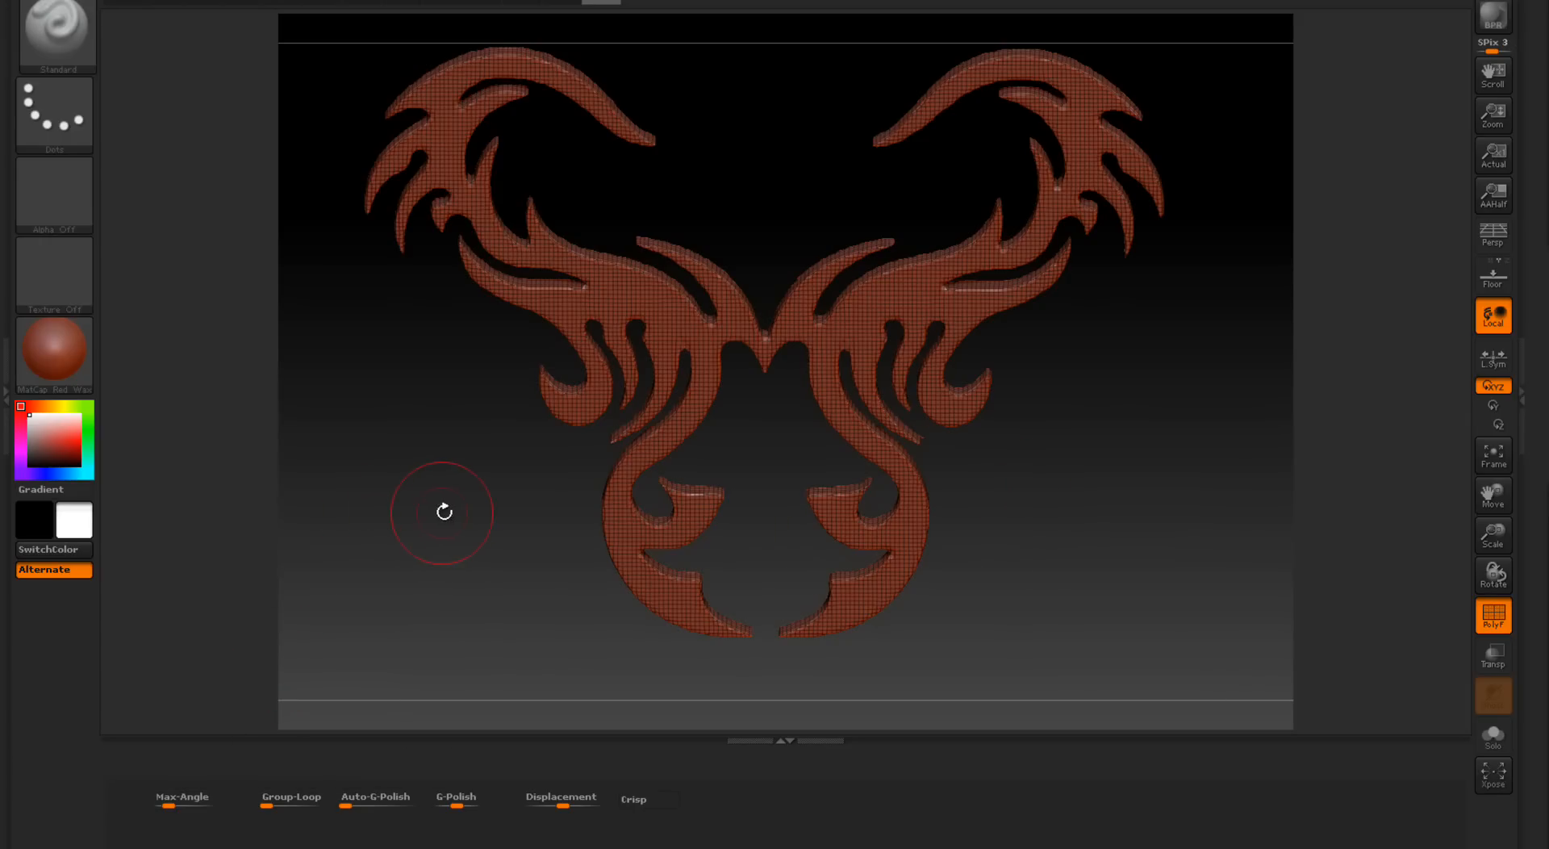
drag(434, 512, 438, 527)
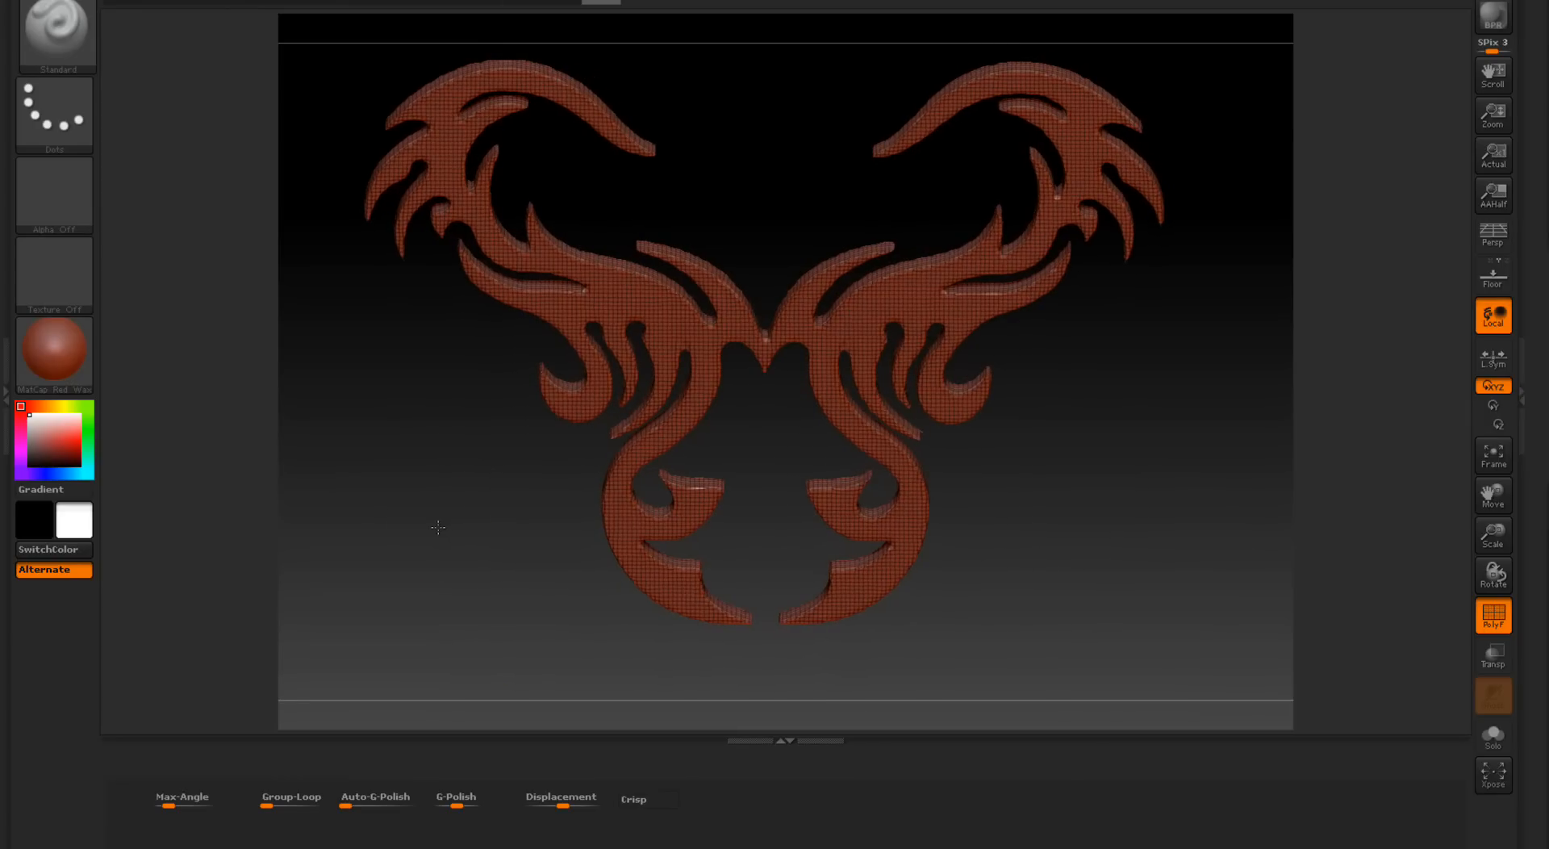
click(167, 800)
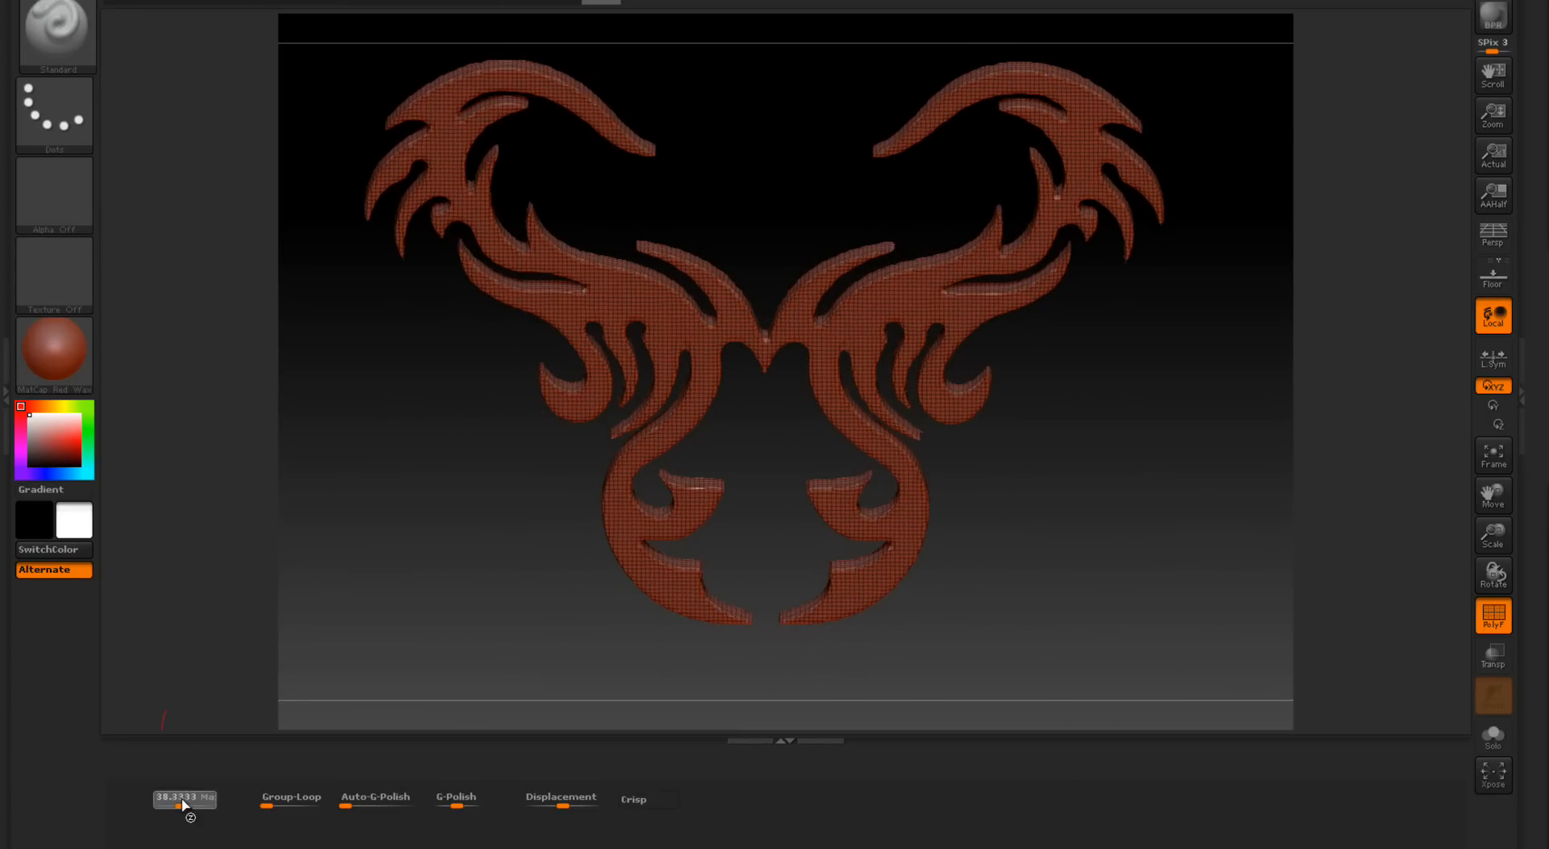
drag(419, 546, 403, 606)
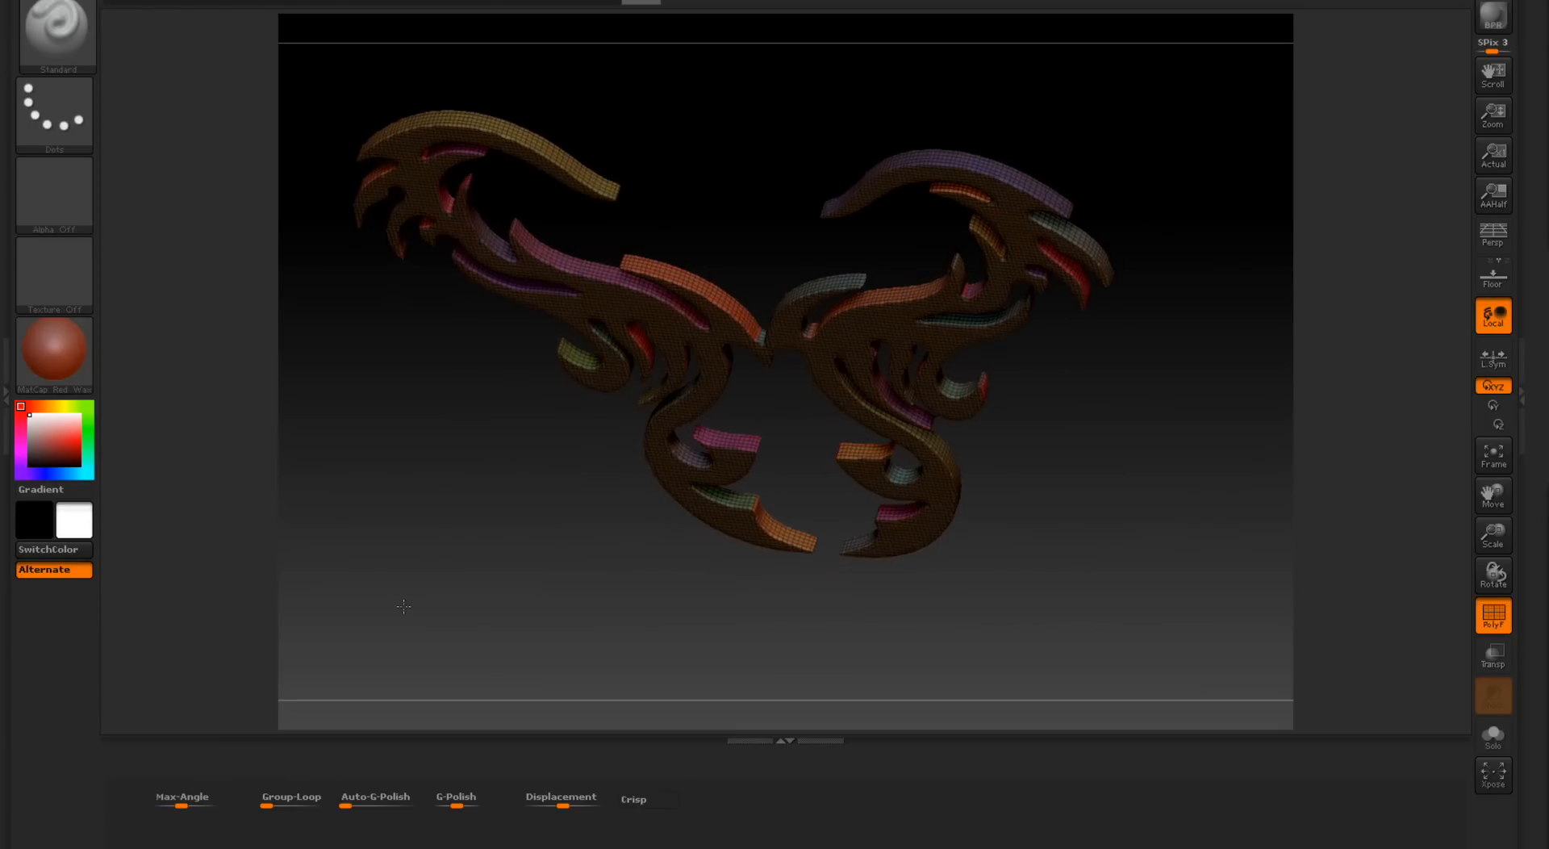
ctrl+shift+click(653, 408)
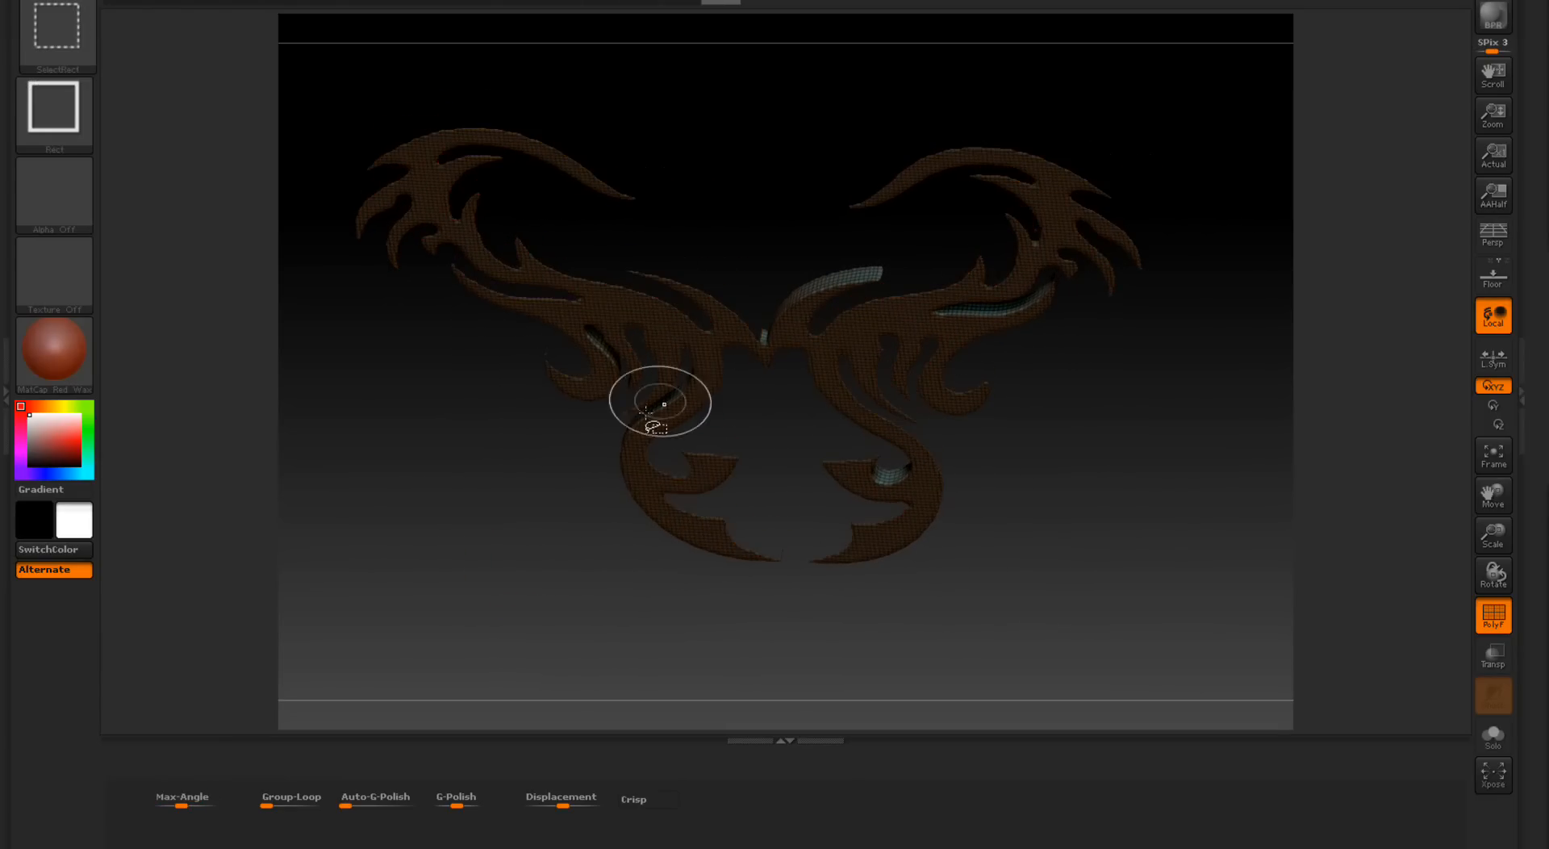
mouse_move(467, 543)
mouse_down()
mouse_move(484, 556)
mouse_move(528, 540)
mouse_move(540, 582)
mouse_up()
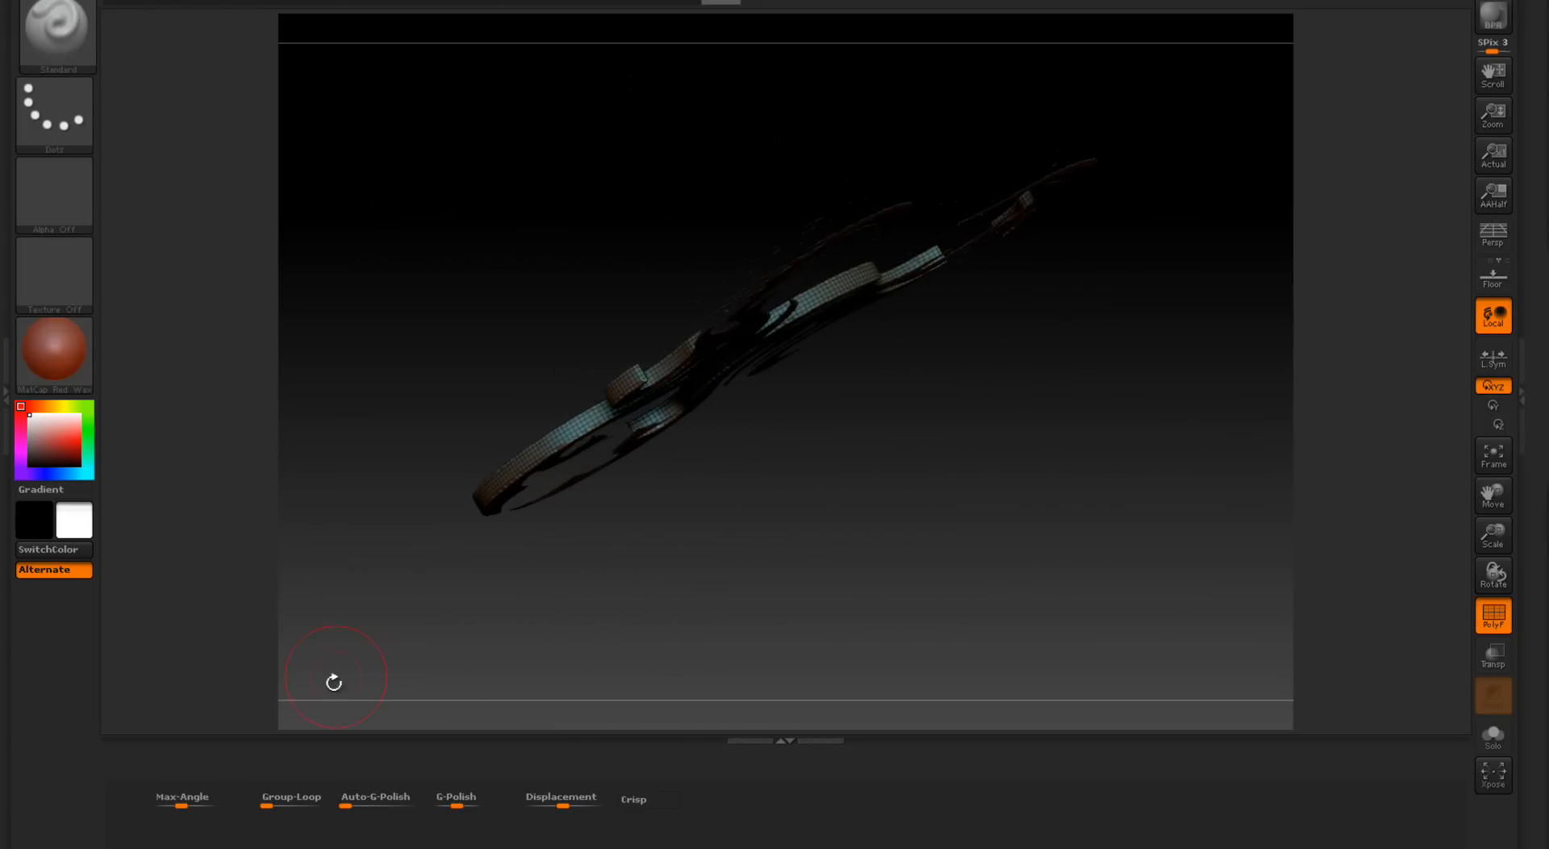
Step: Regroup the visible part of the ornament at a lower Max-Angle, restore the full mesh briefly and isolate the face polygroup again
mouse_move(179, 796)
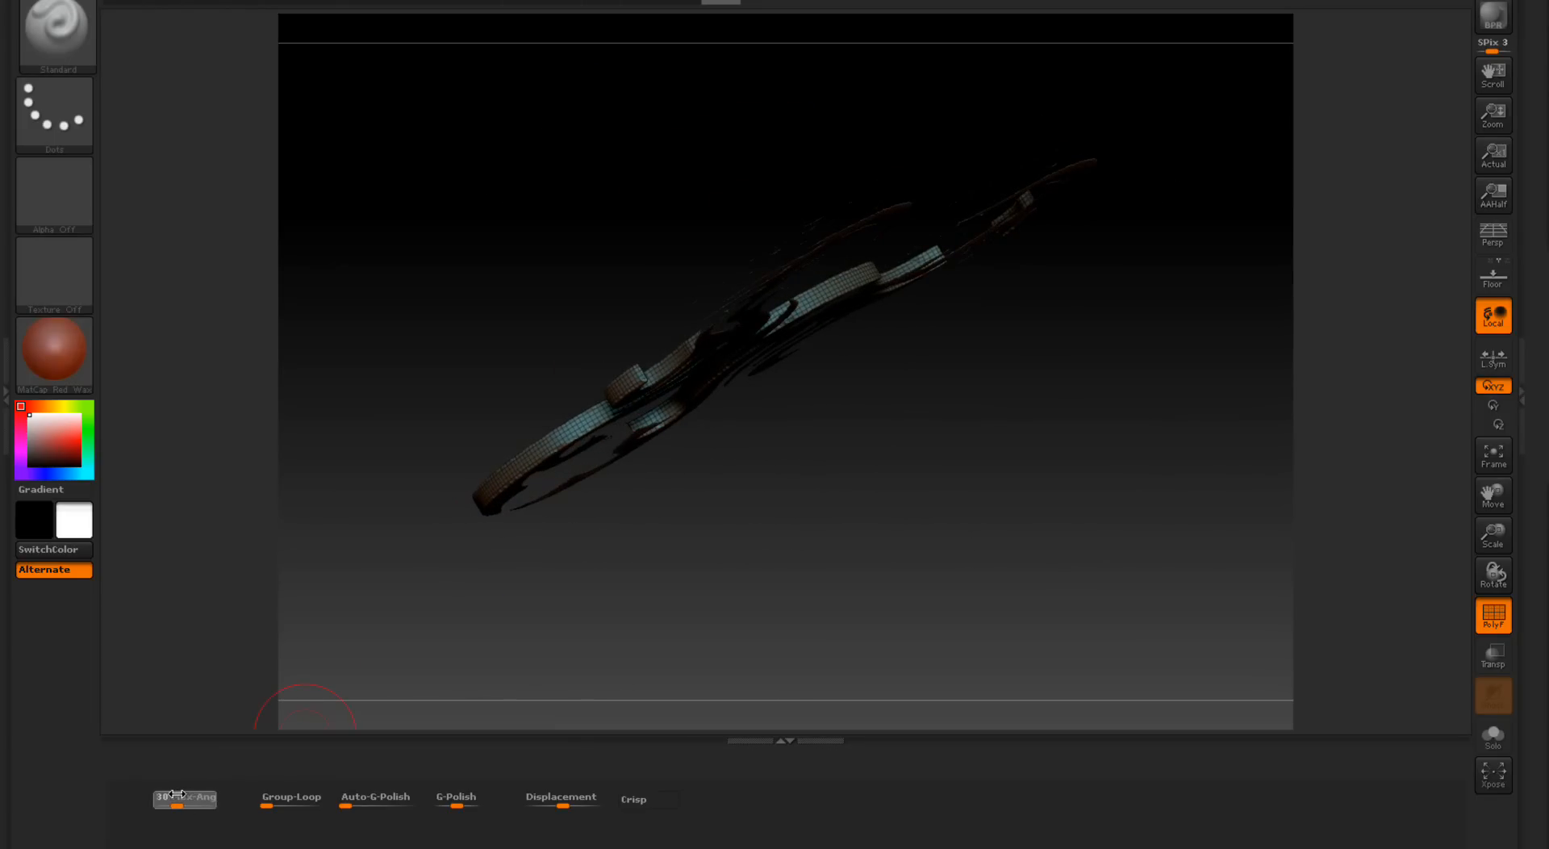
drag(733, 532, 708, 485)
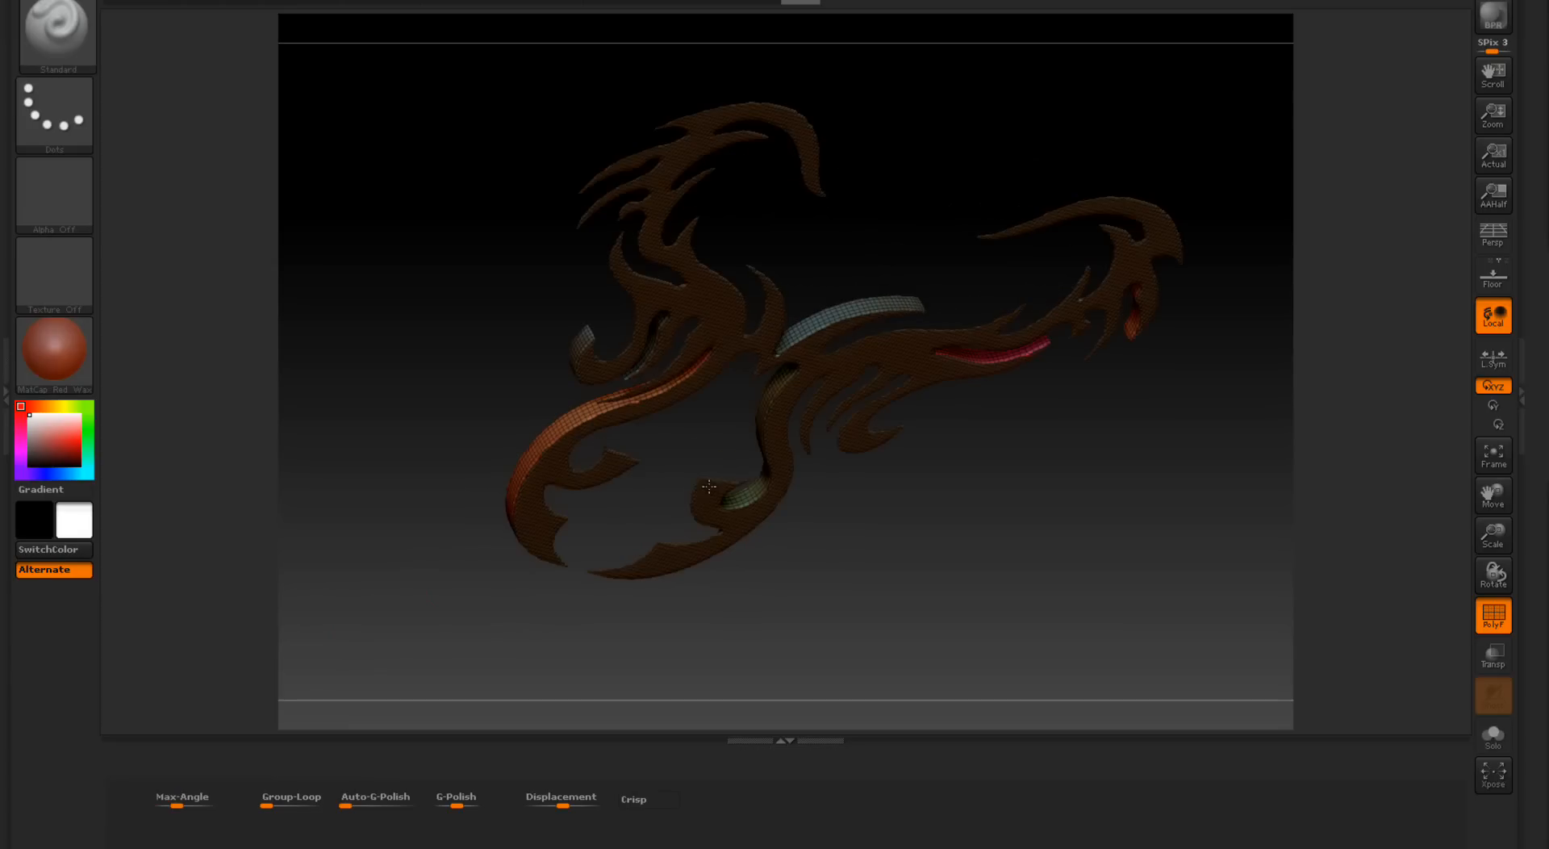
ctrl+shift+click(710, 338)
ctrl+shift+click(814, 499)
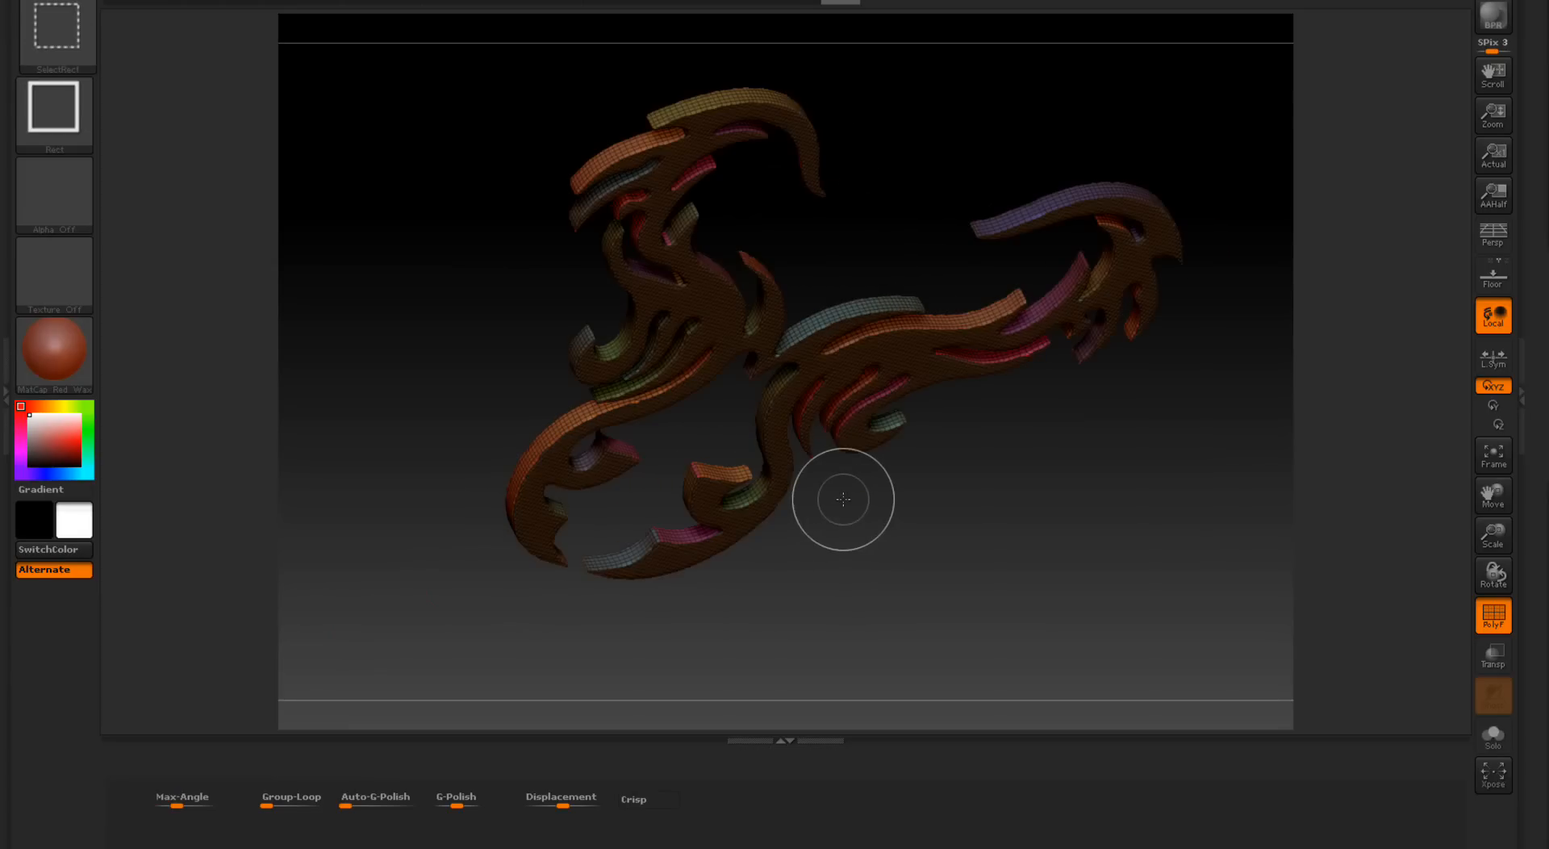
ctrl+shift+click(716, 367)
mouse_move(852, 489)
mouse_down()
mouse_move(934, 563)
mouse_move(857, 495)
mouse_up()
drag(894, 526, 933, 543)
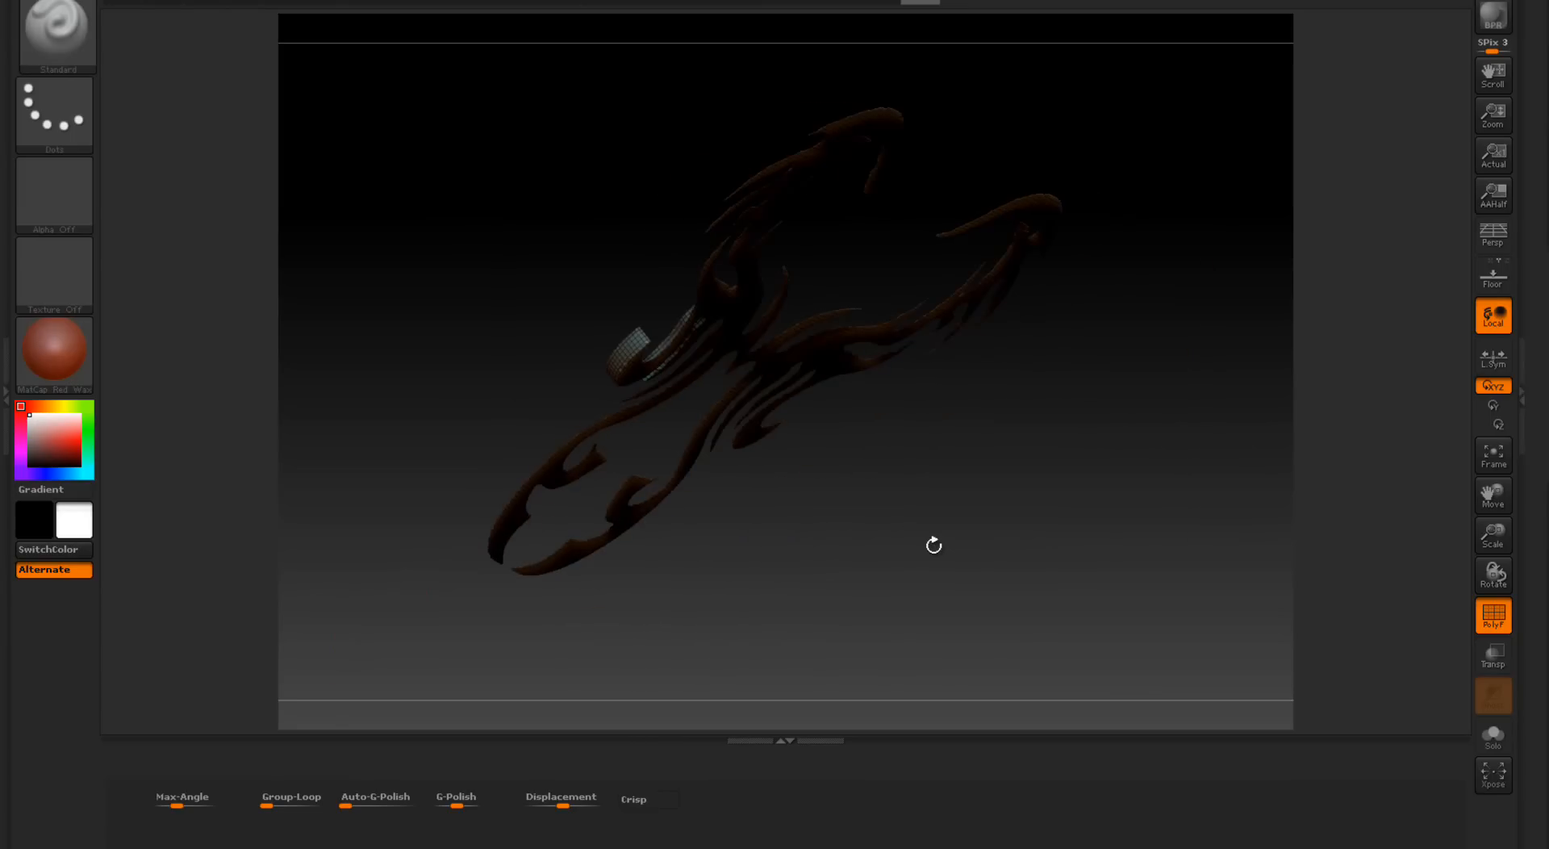
Step: Reduce the Max-Angle further to split off the remaining side strips, and isolate the ornament's flat face polygroup for inspection
click(179, 796)
drag(174, 795, 171, 795)
drag(782, 556, 764, 529)
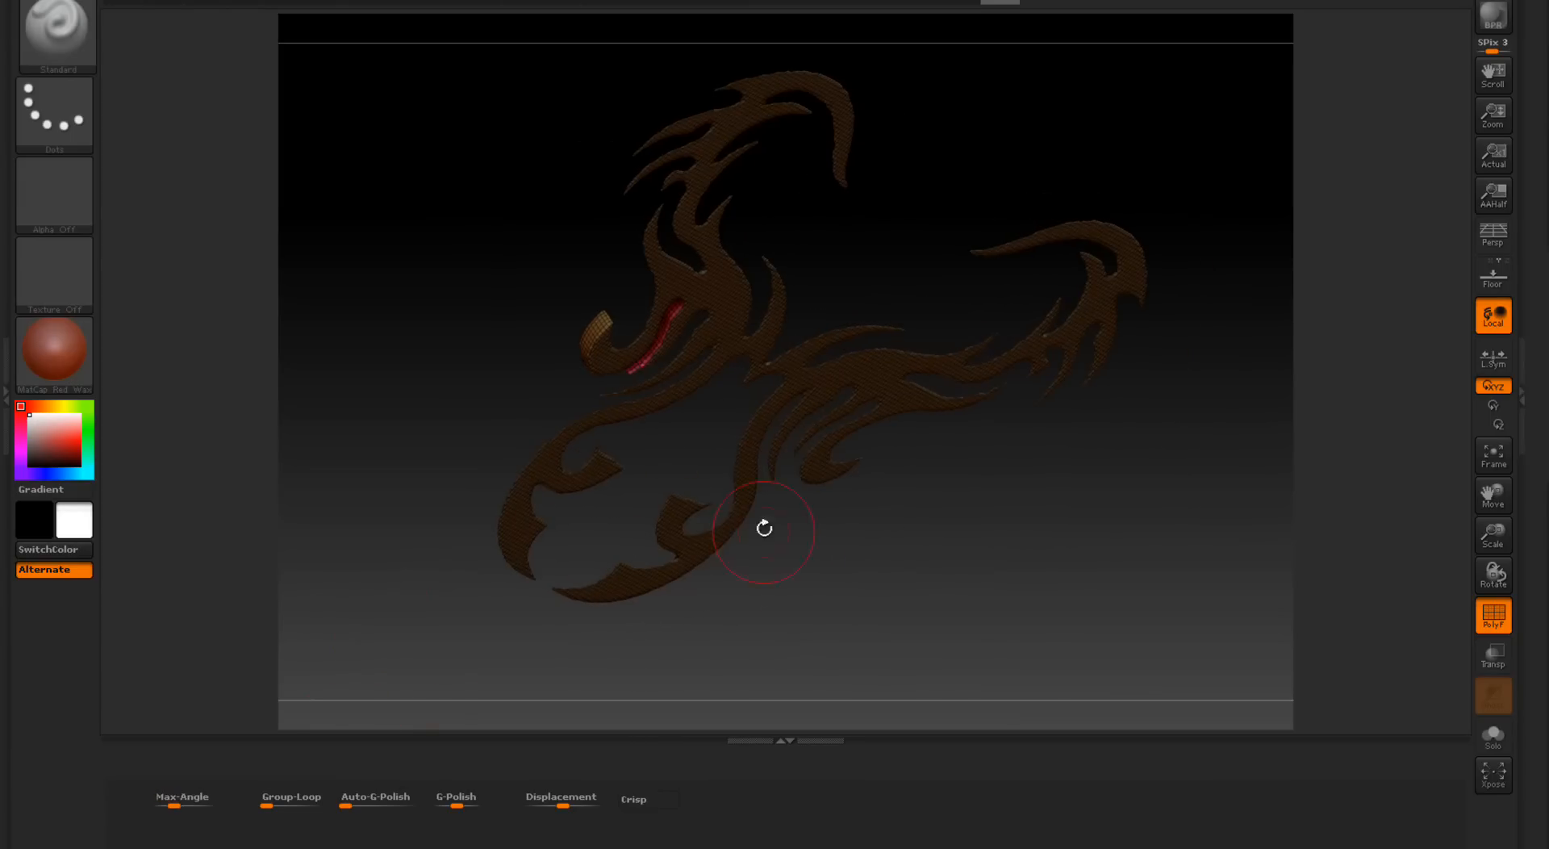
ctrl+shift+click(780, 411)
ctrl+shift+click(876, 471)
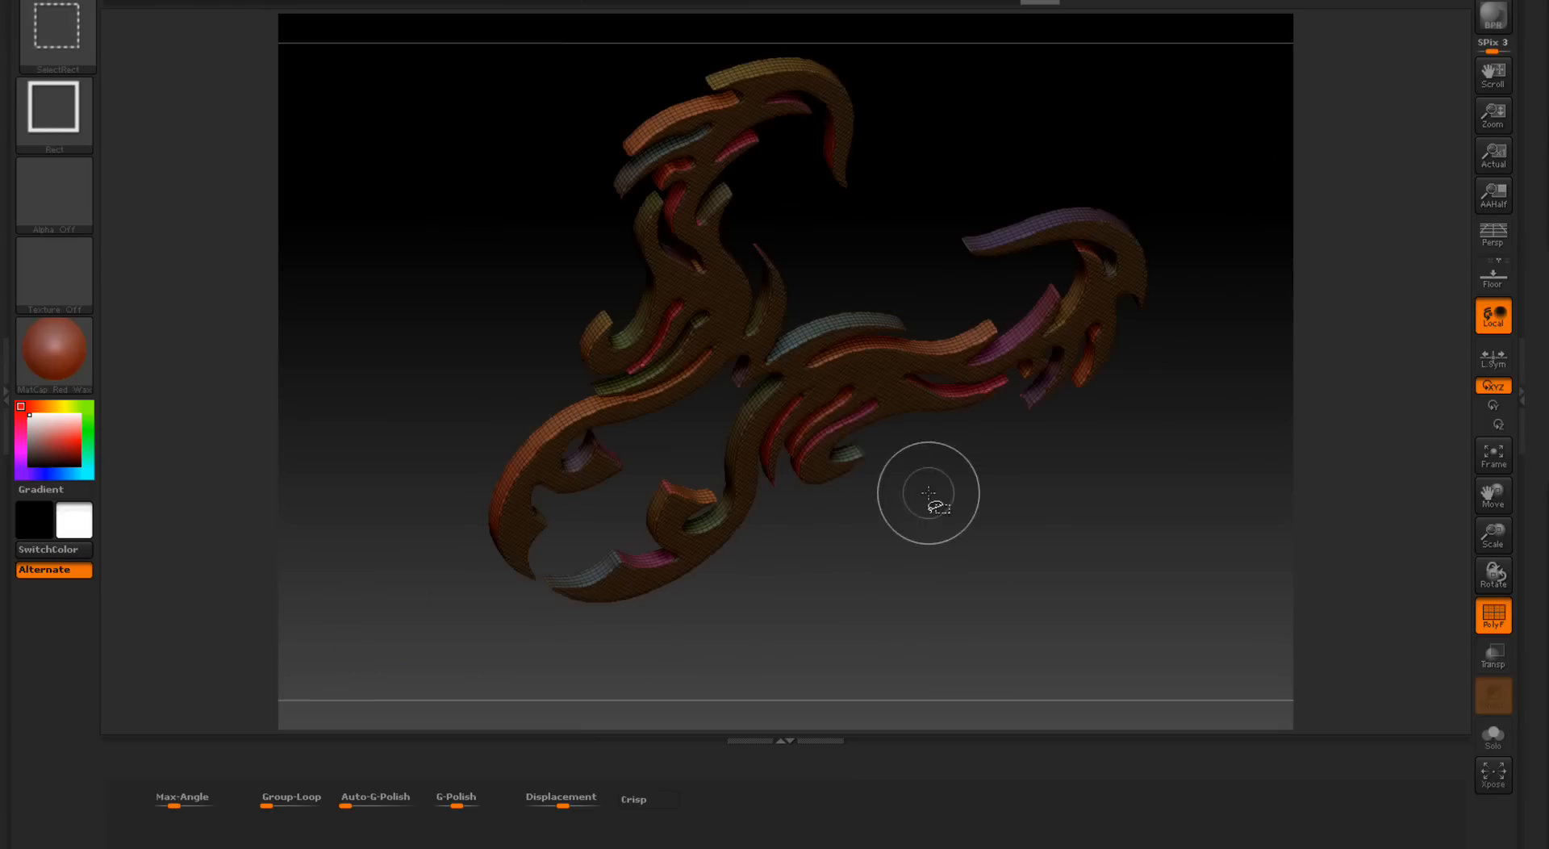
ctrl+shift+click(790, 392)
drag(954, 528, 903, 482)
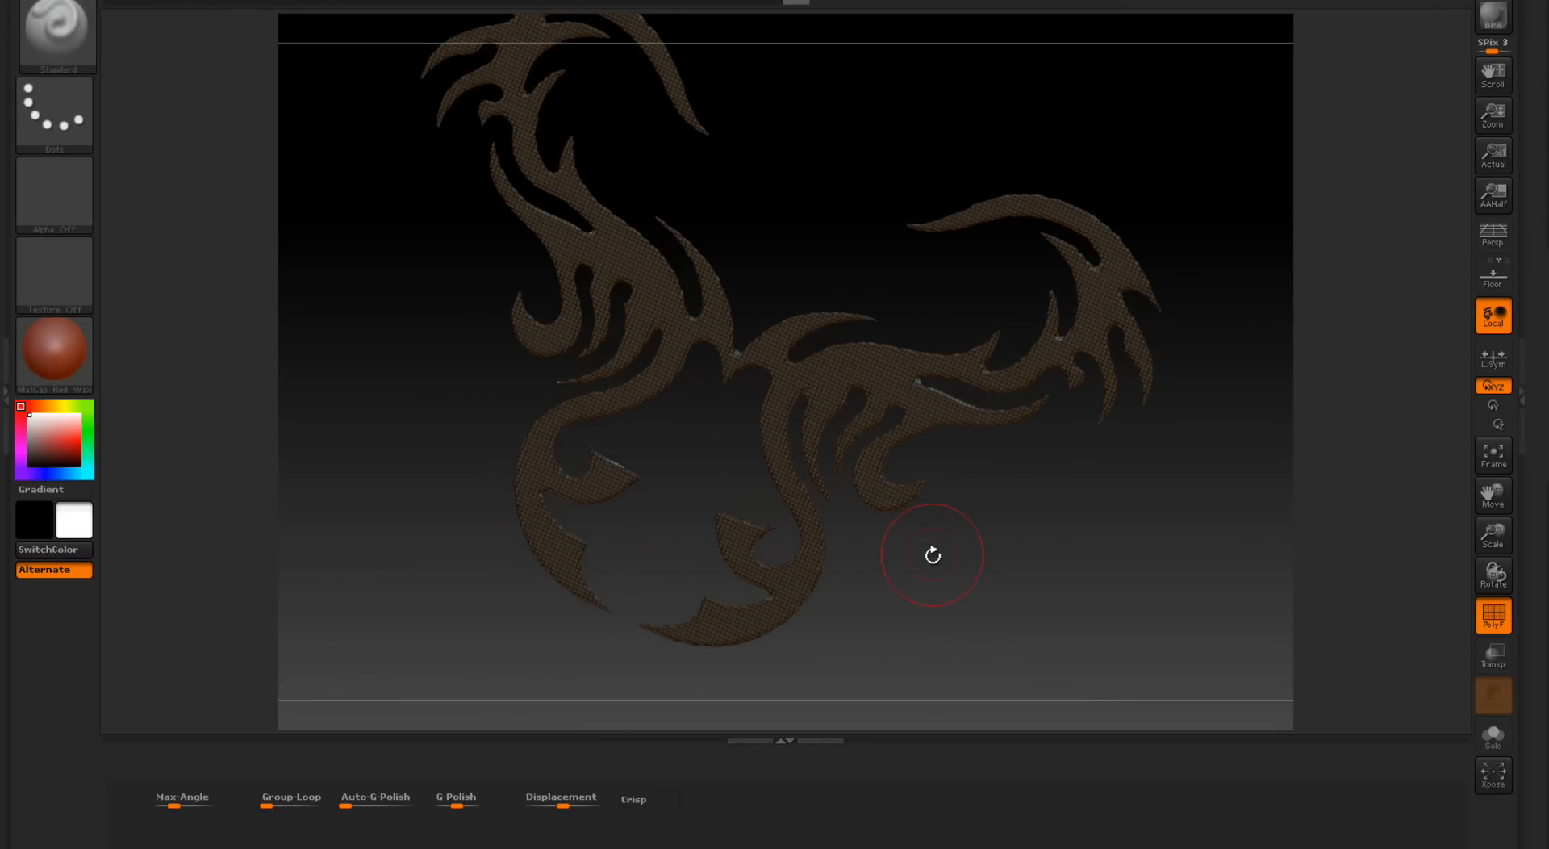
drag(1027, 584, 1049, 571)
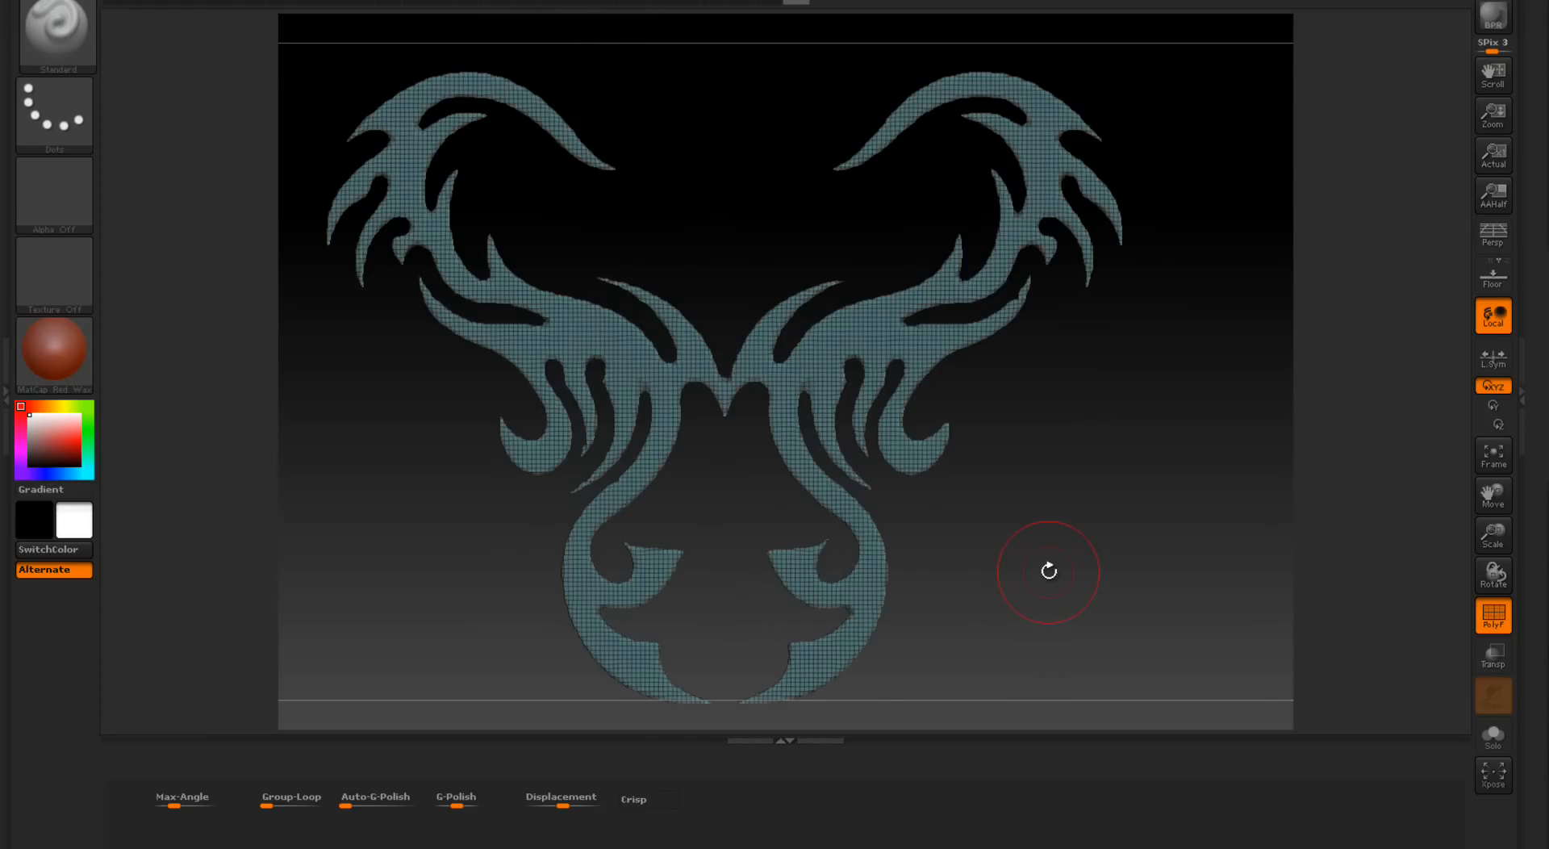
Step: Insert a single edge loop around the ornament's isolated face polygroup with GroupsLoops and inspect its border
key(f)
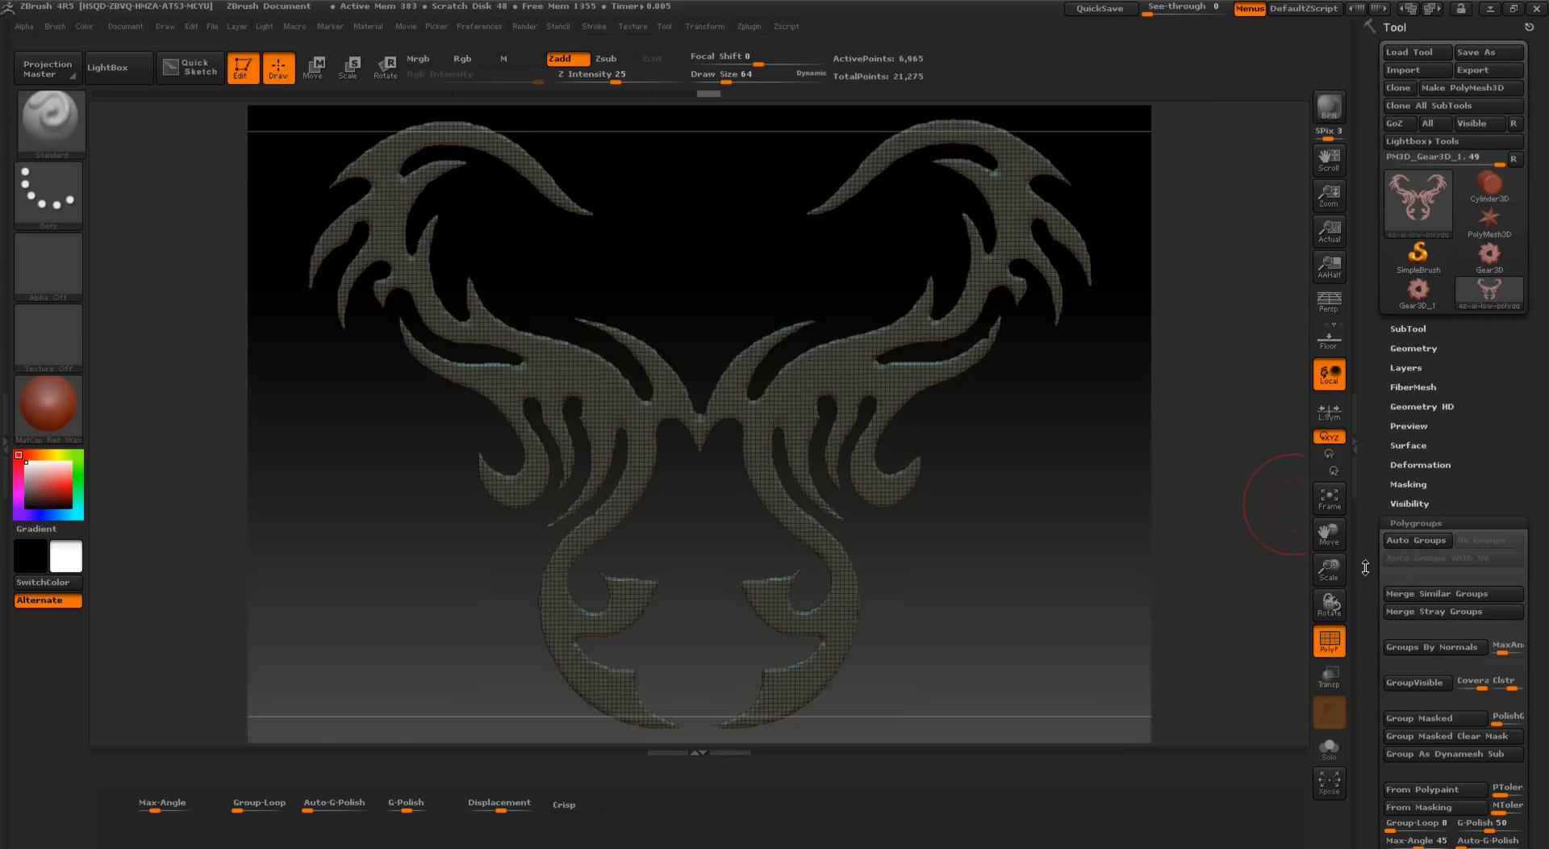
scroll(1368, 519, down, 2)
scroll(1368, 519, down, 1)
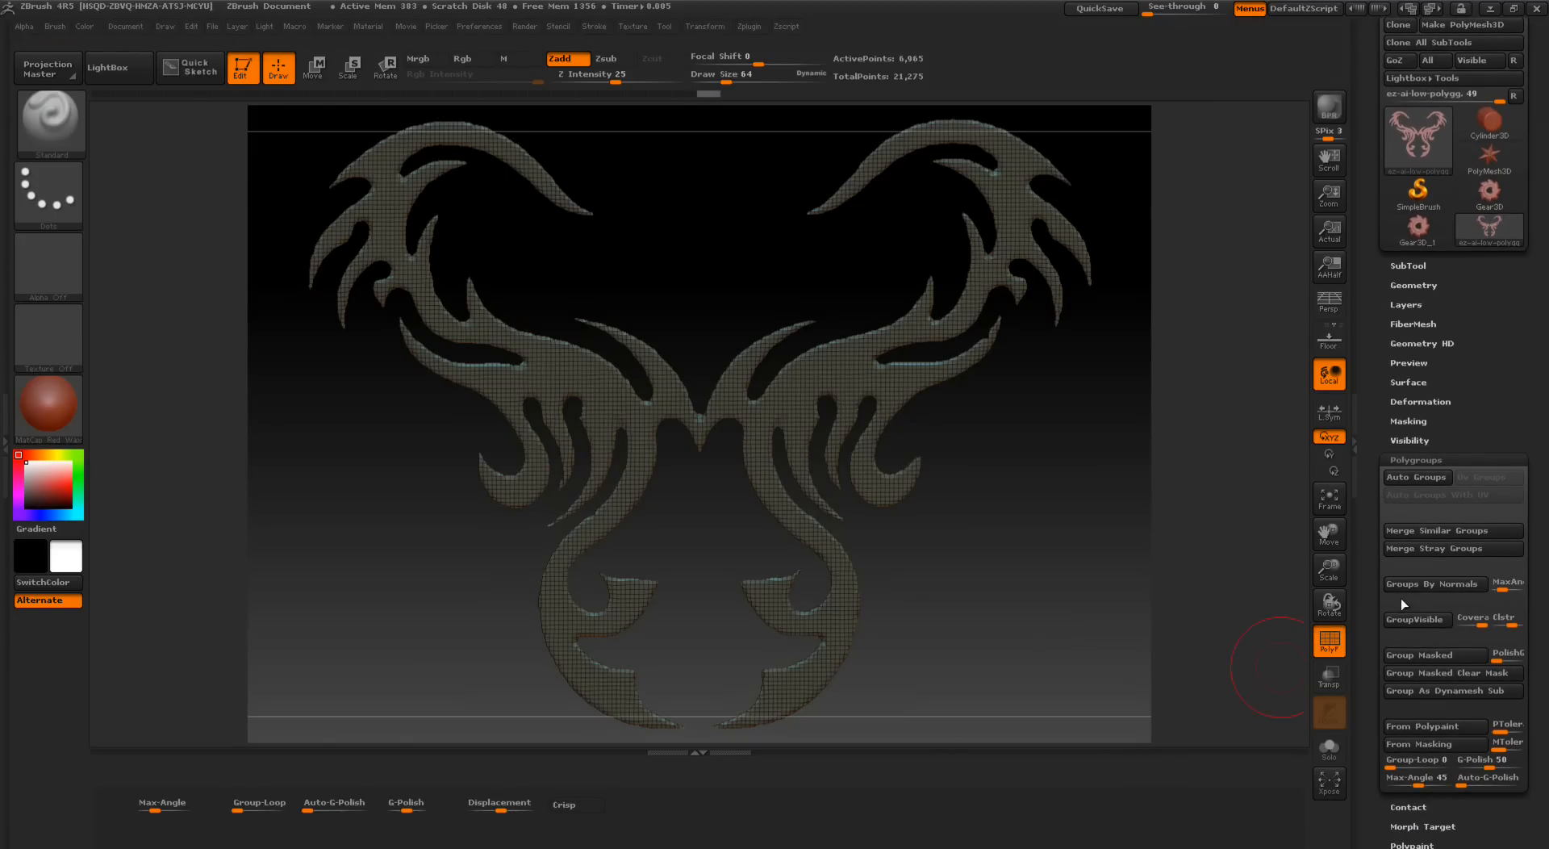
click(1425, 460)
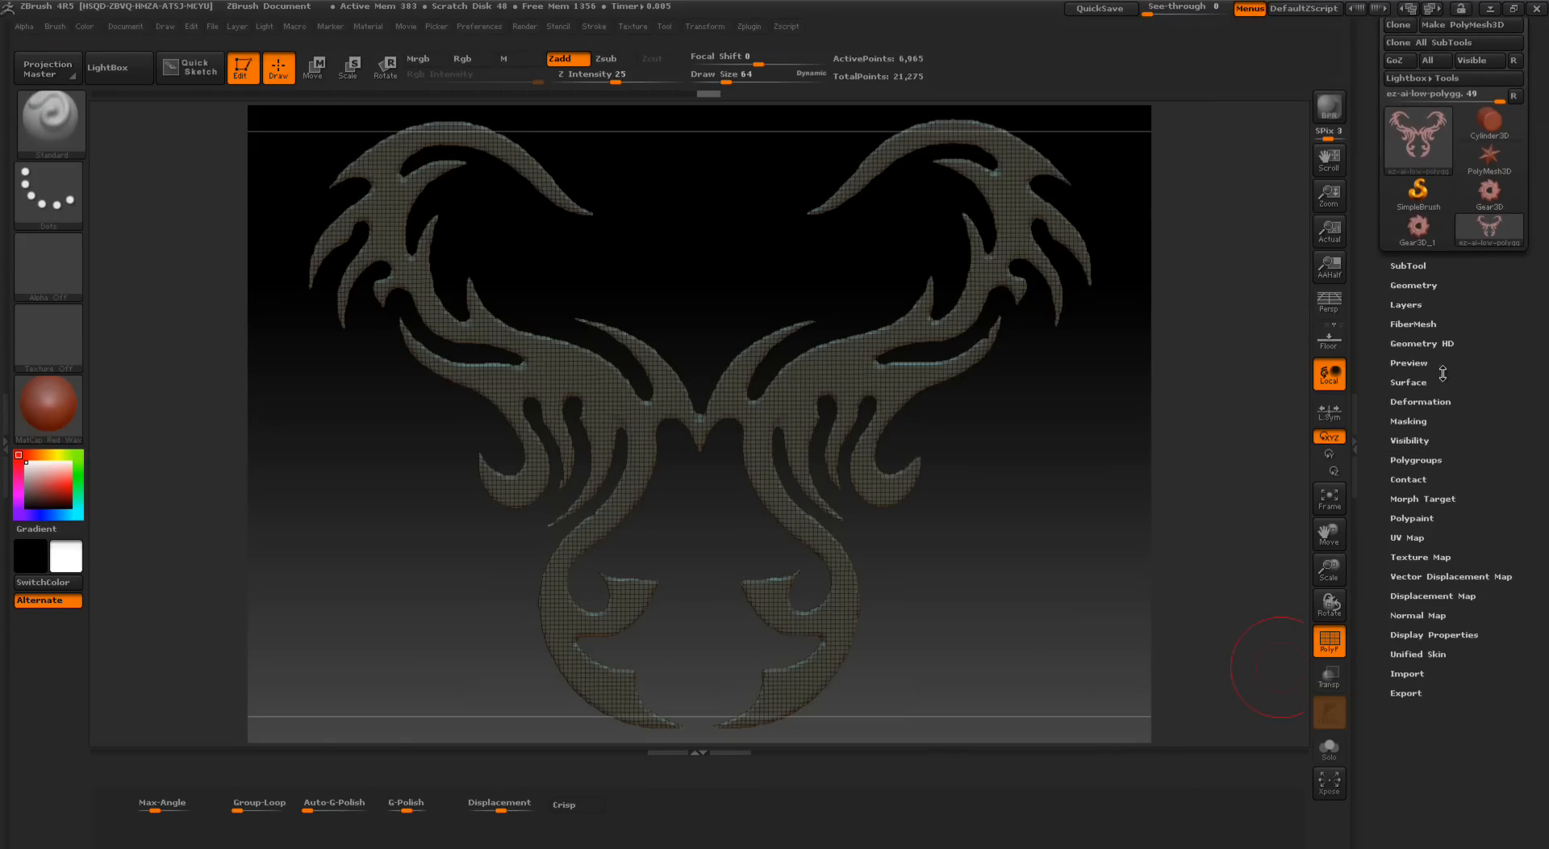
click(1423, 285)
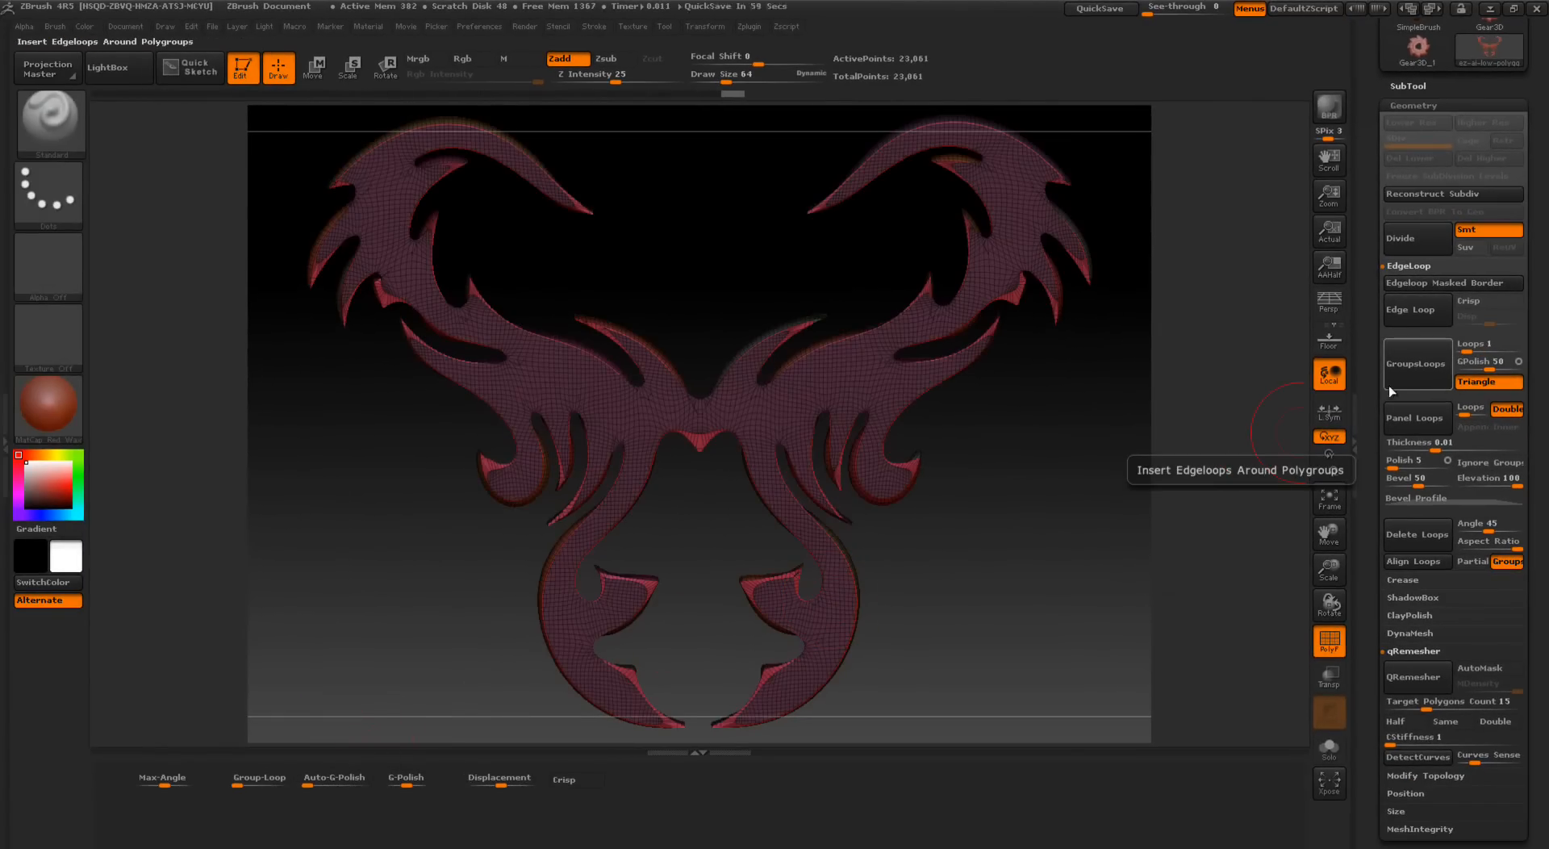
drag(1013, 533, 1031, 558)
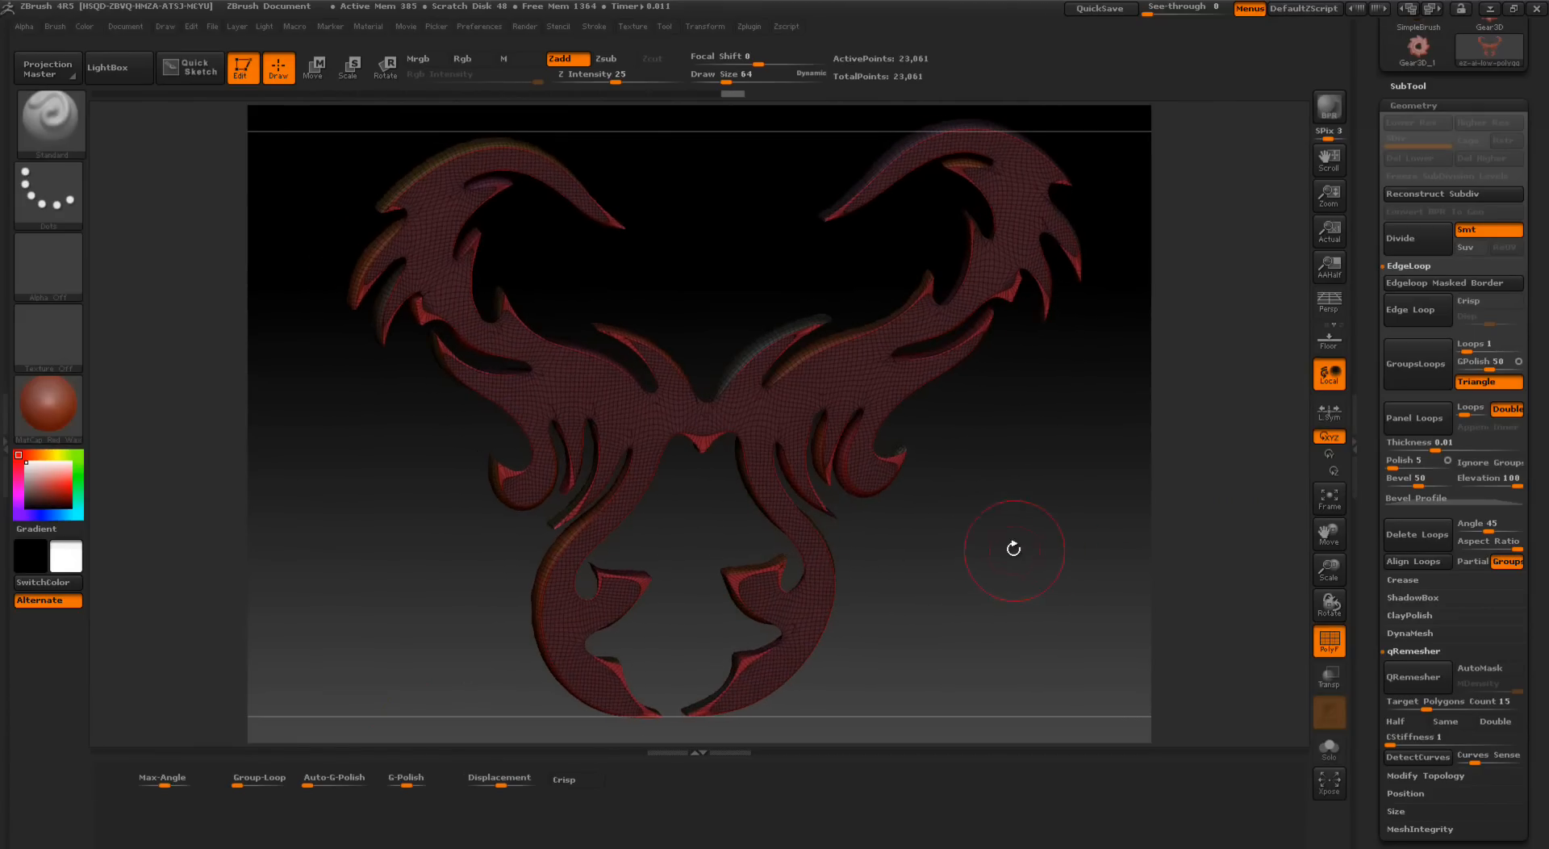
drag(996, 497, 1030, 573)
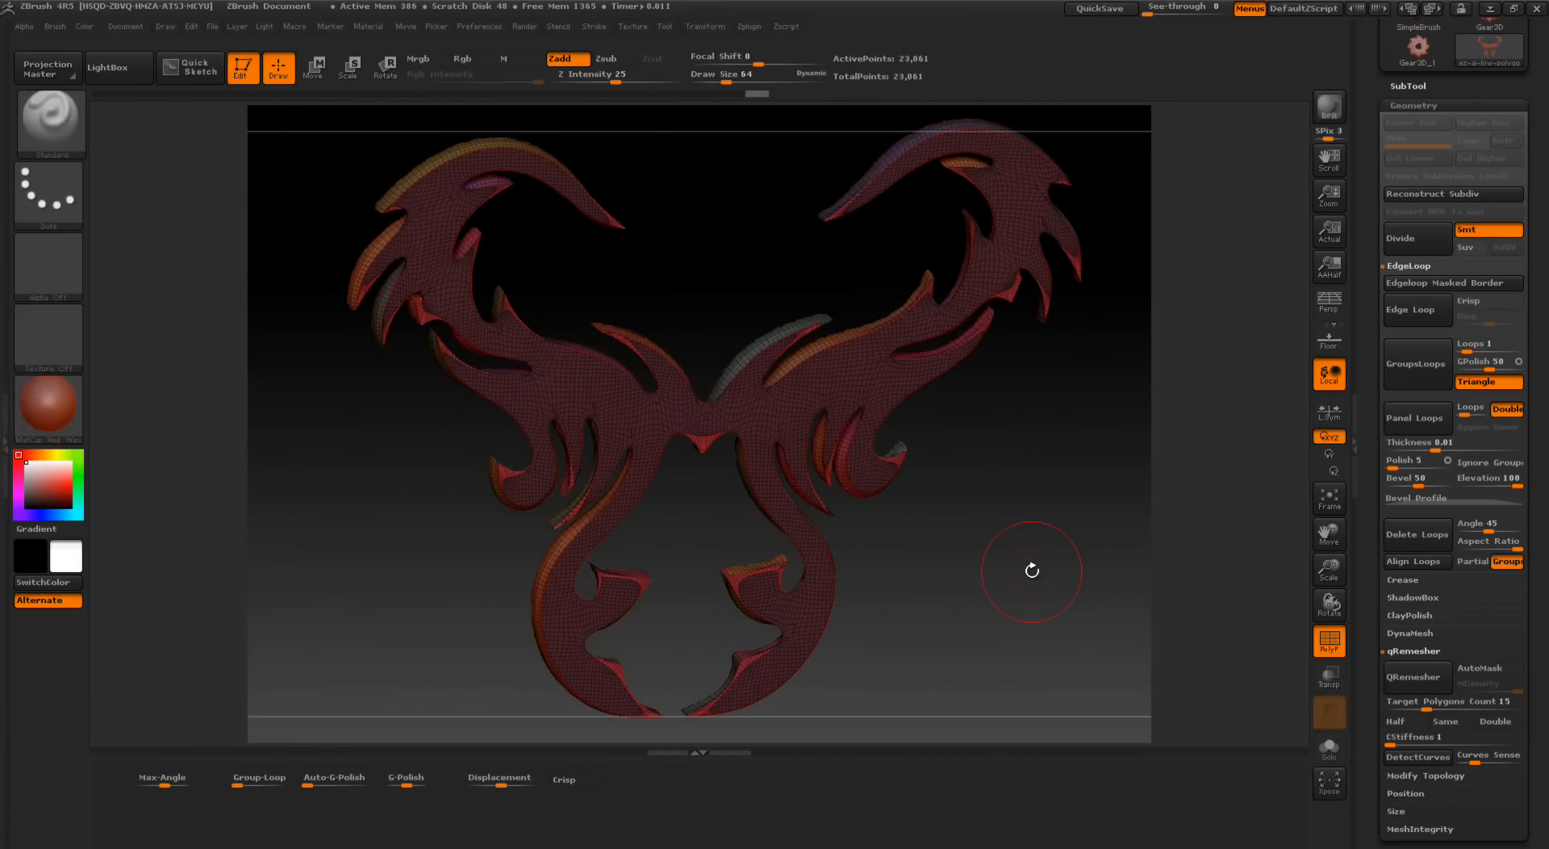
Step: Undo the single loop, try a Group-Loop of 5 on the isolated face and undo it as well
key(ctrl+z)
key(ctrl+z)
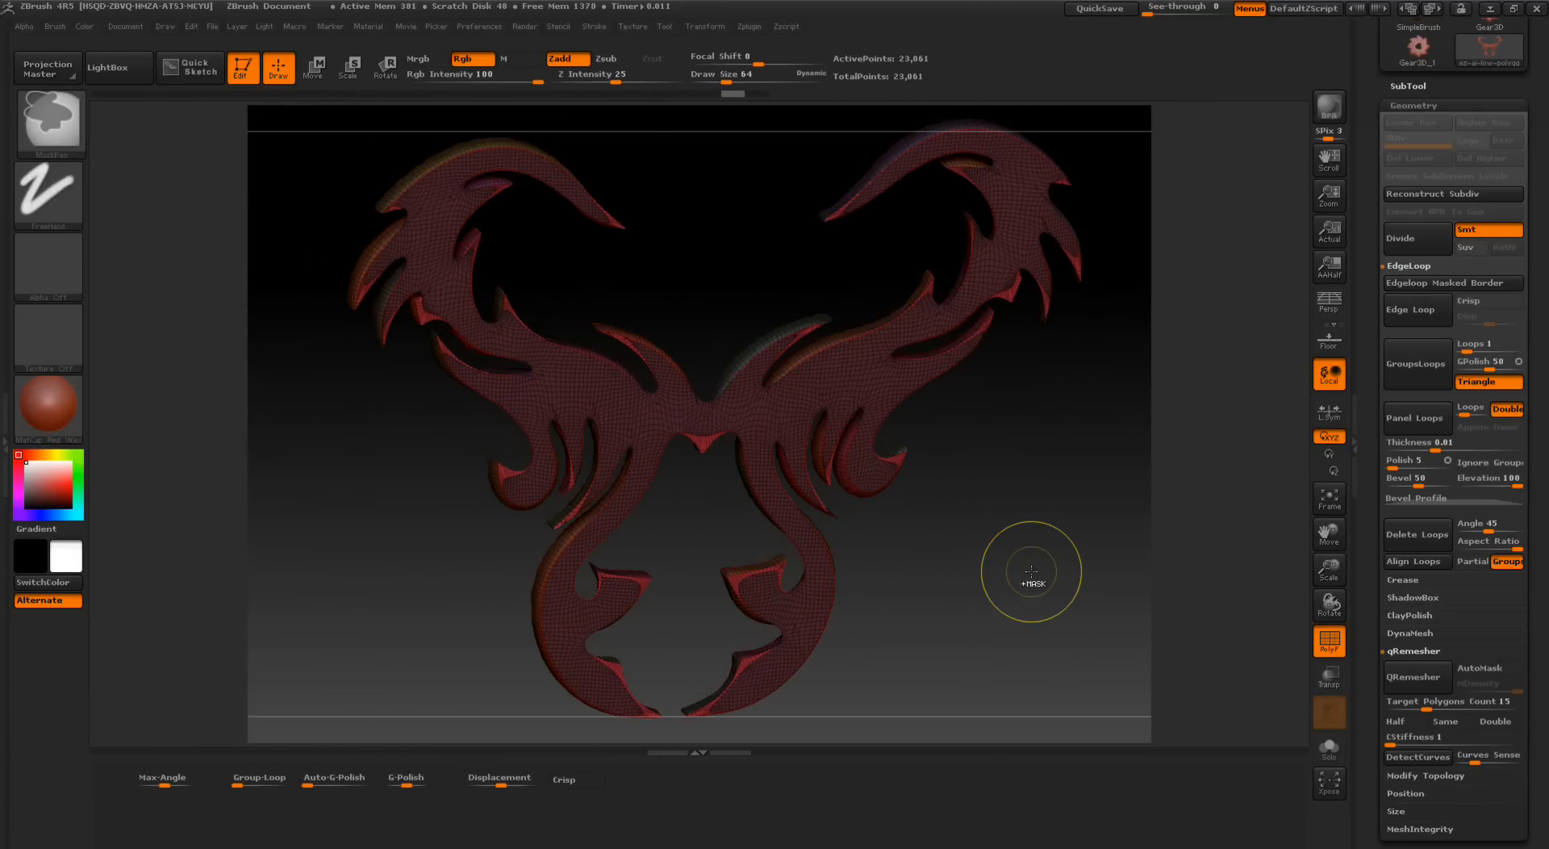
drag(1032, 570, 1007, 571)
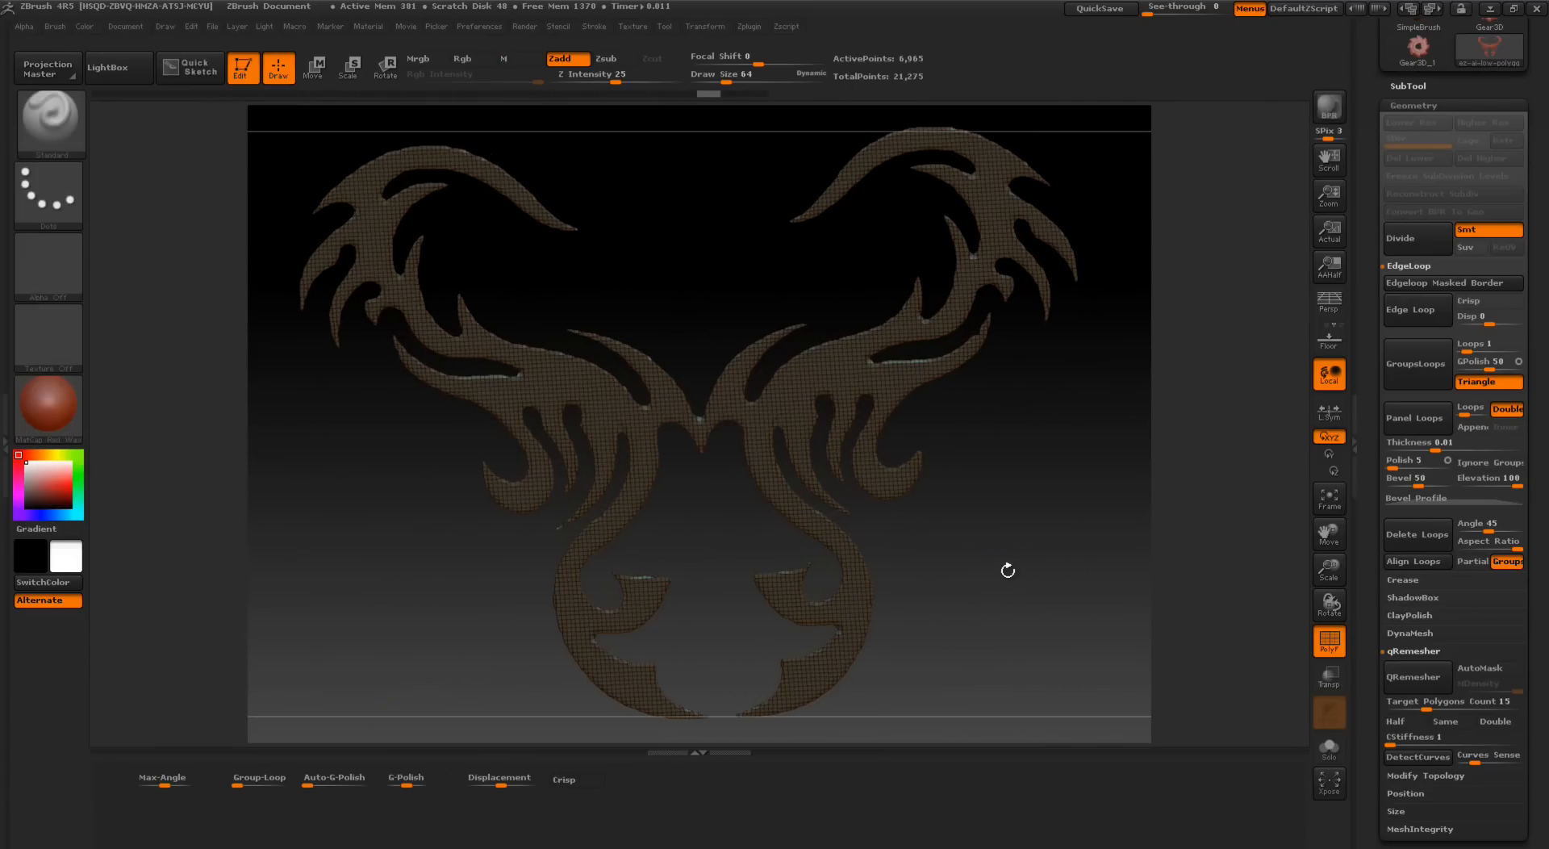
click(259, 781)
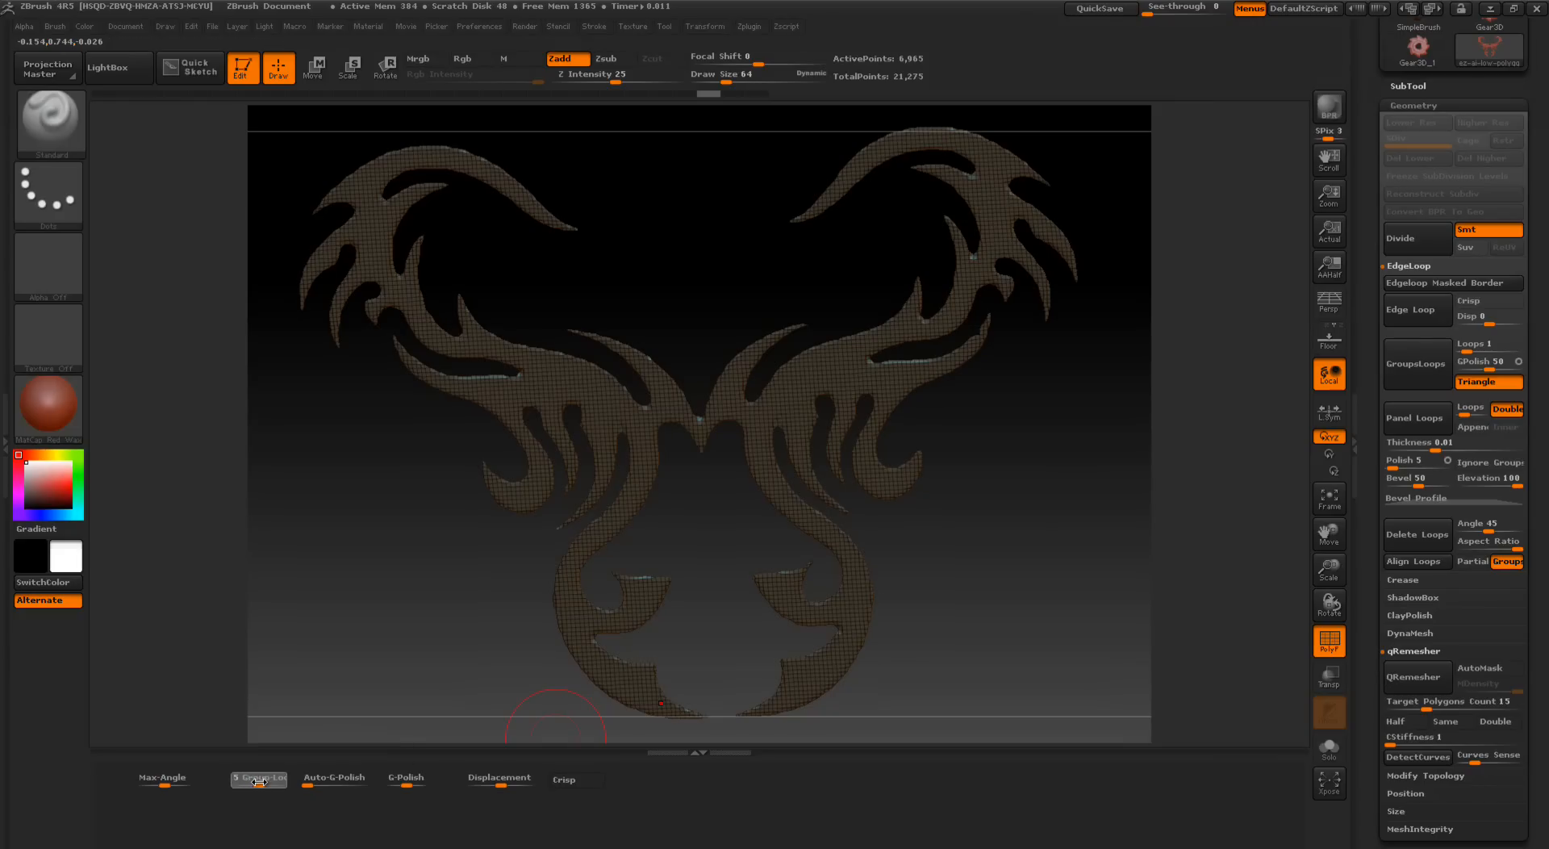
key(ctrl)
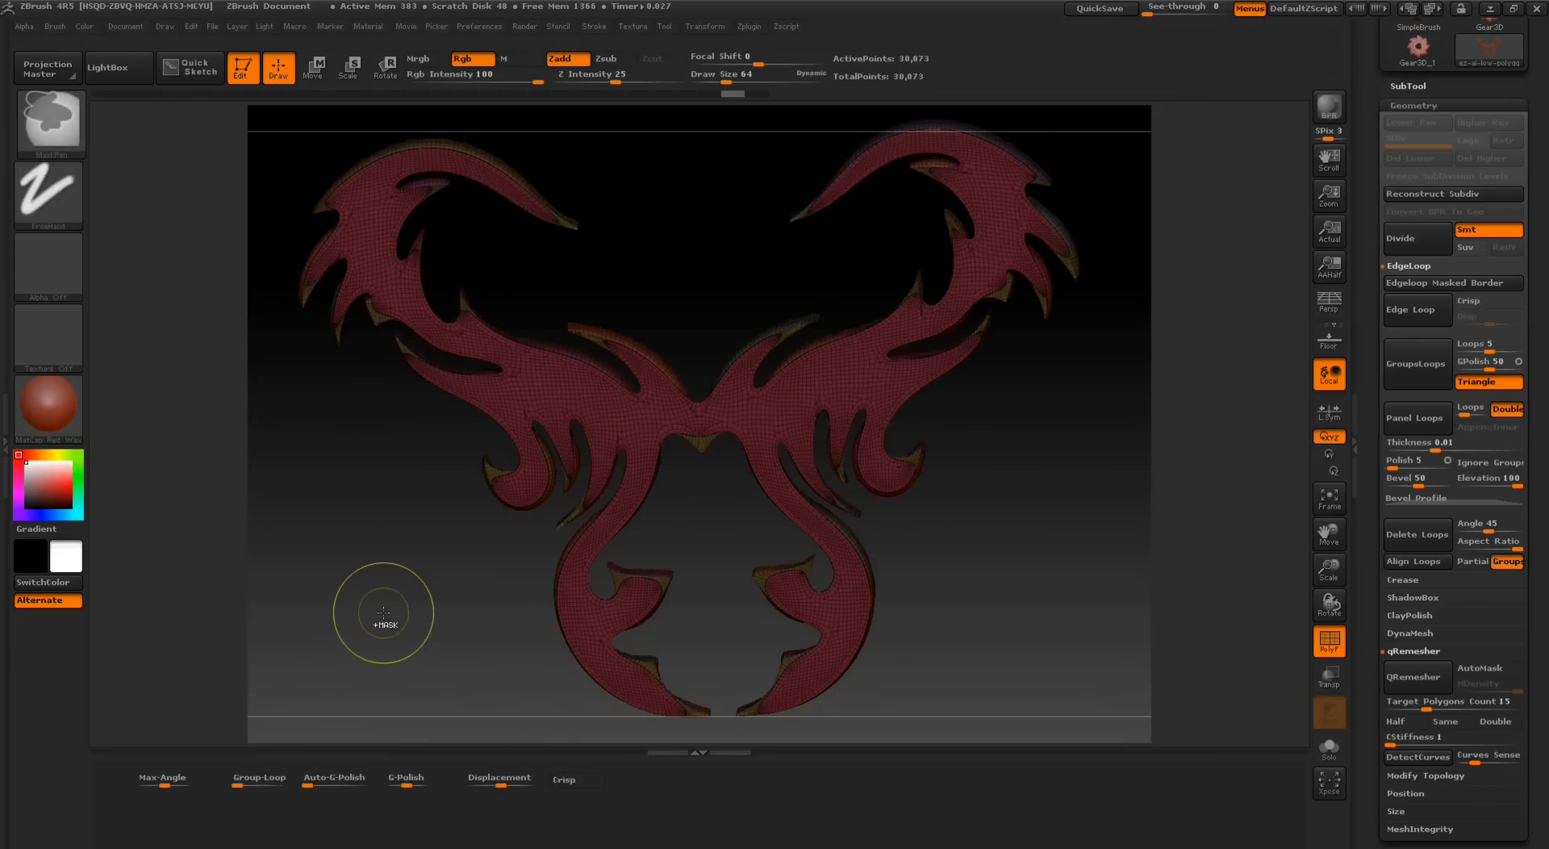
key(d)
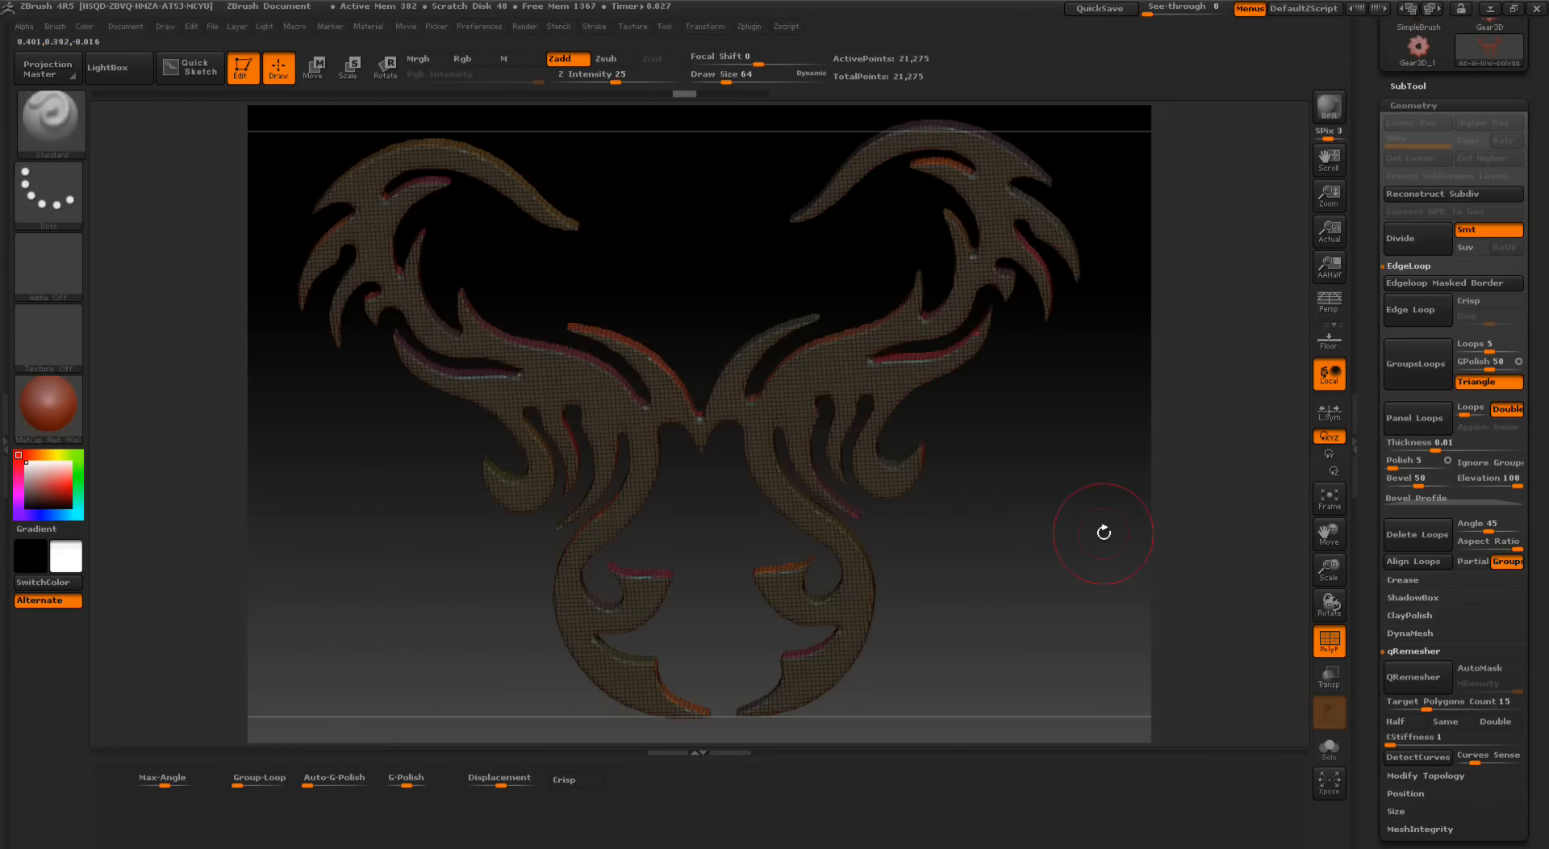
Step: Isolate the ornament's two upper horn tips and surround them with loops at a Group-Loop of 5
alt+drag(1075, 526, 1058, 517)
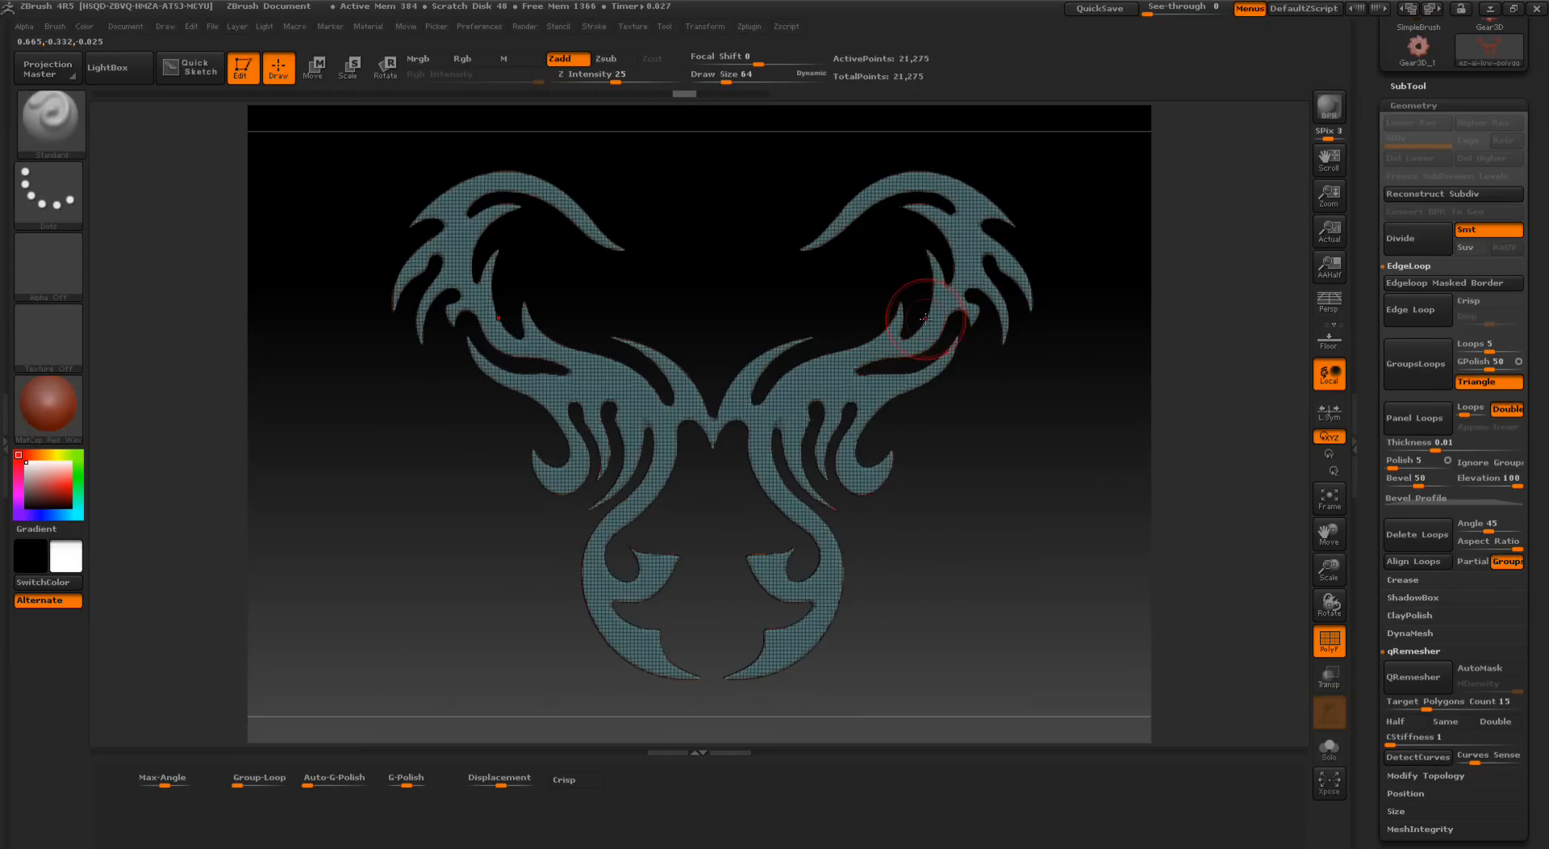
ctrl+shift+drag(745, 162, 889, 268)
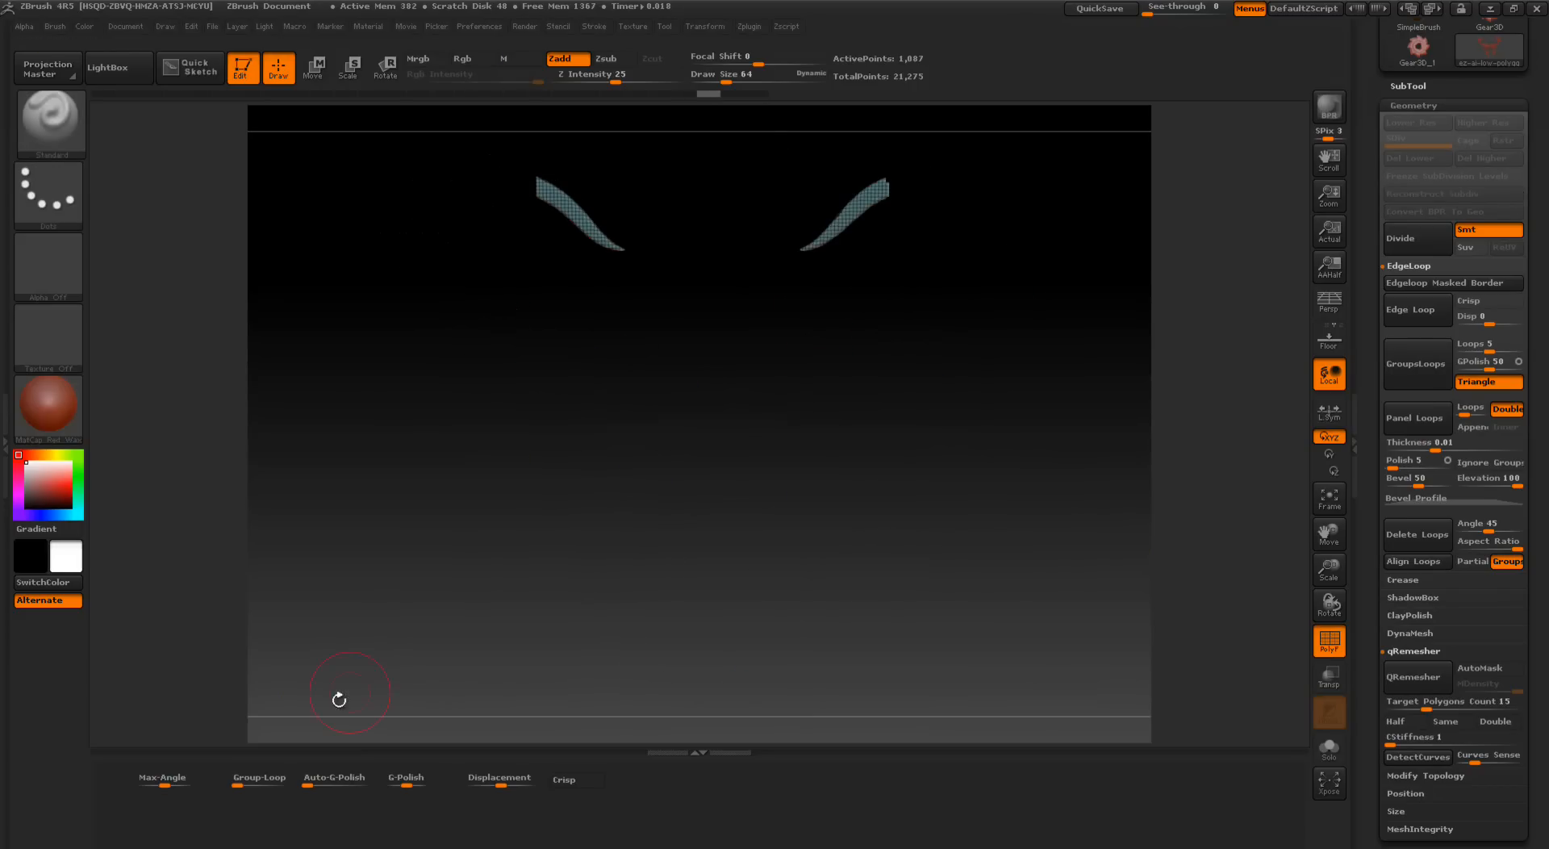
drag(252, 776, 258, 777)
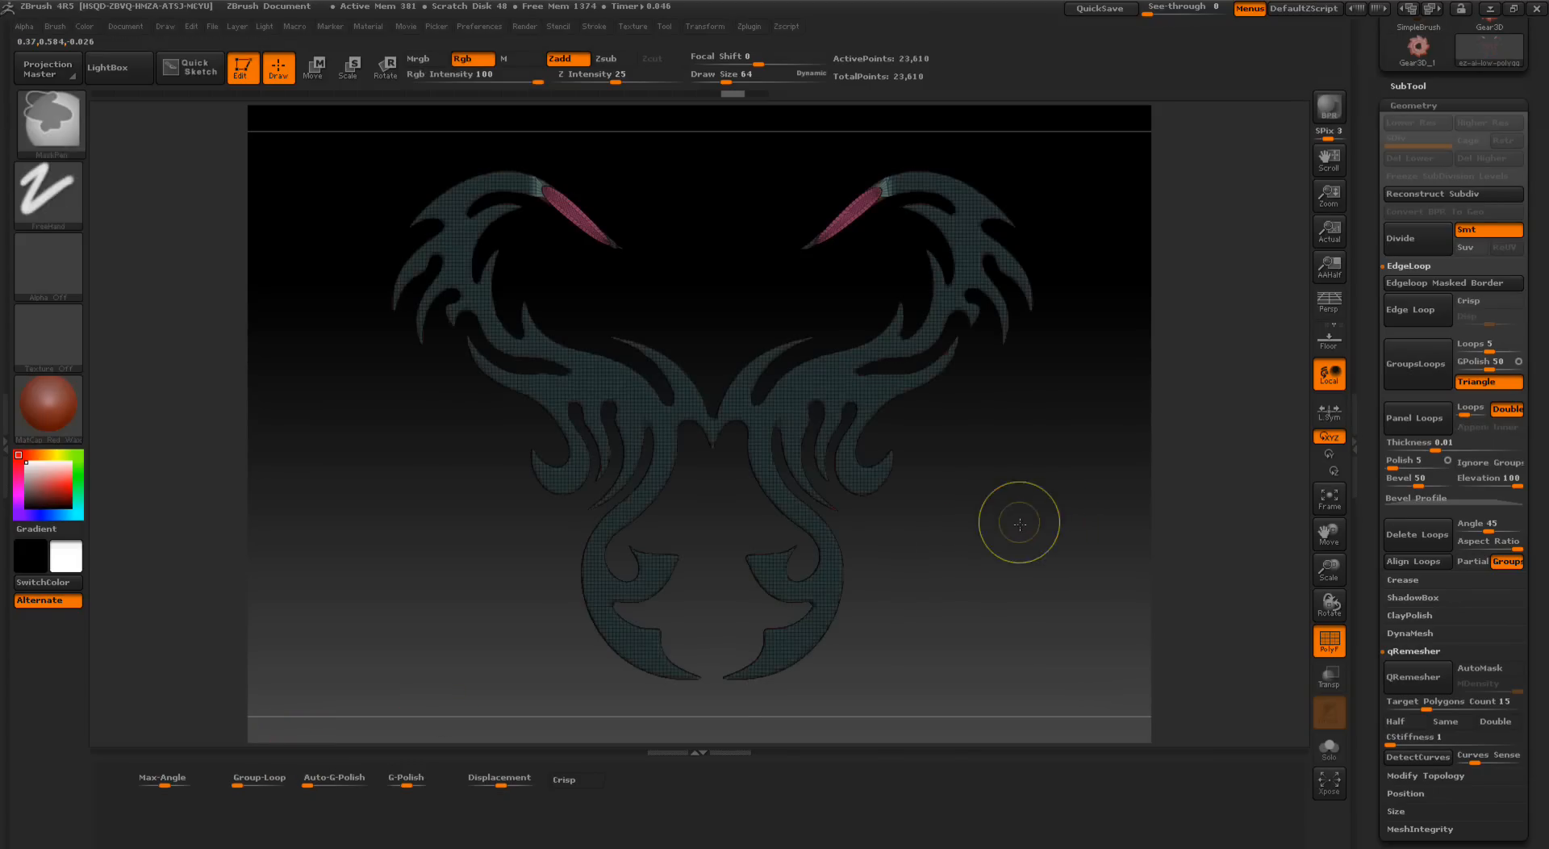
ctrl+drag(1019, 523, 1058, 546)
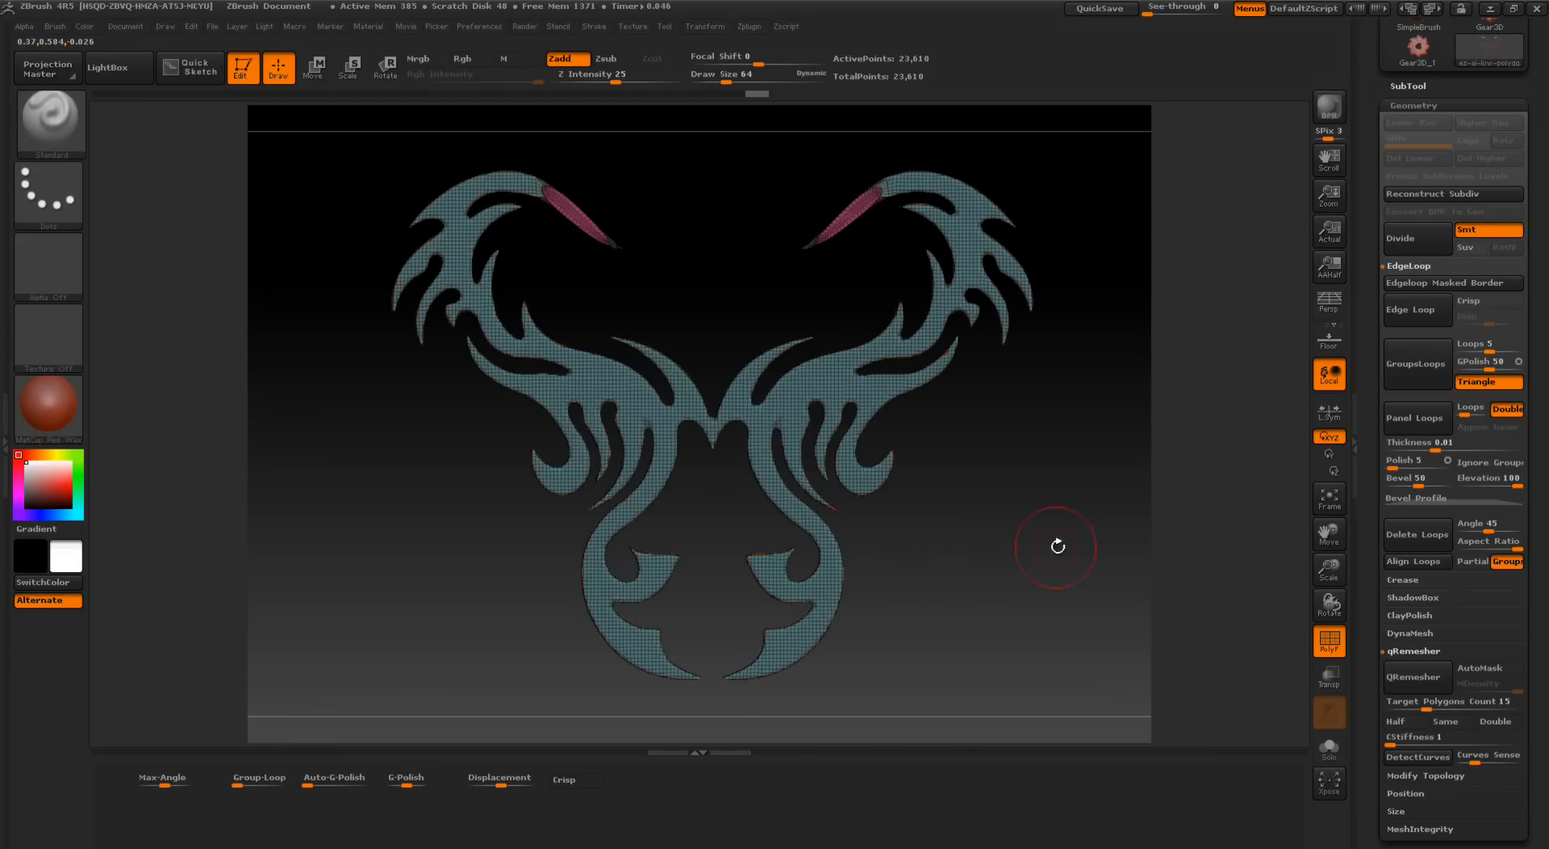
click(1329, 641)
click(1329, 641)
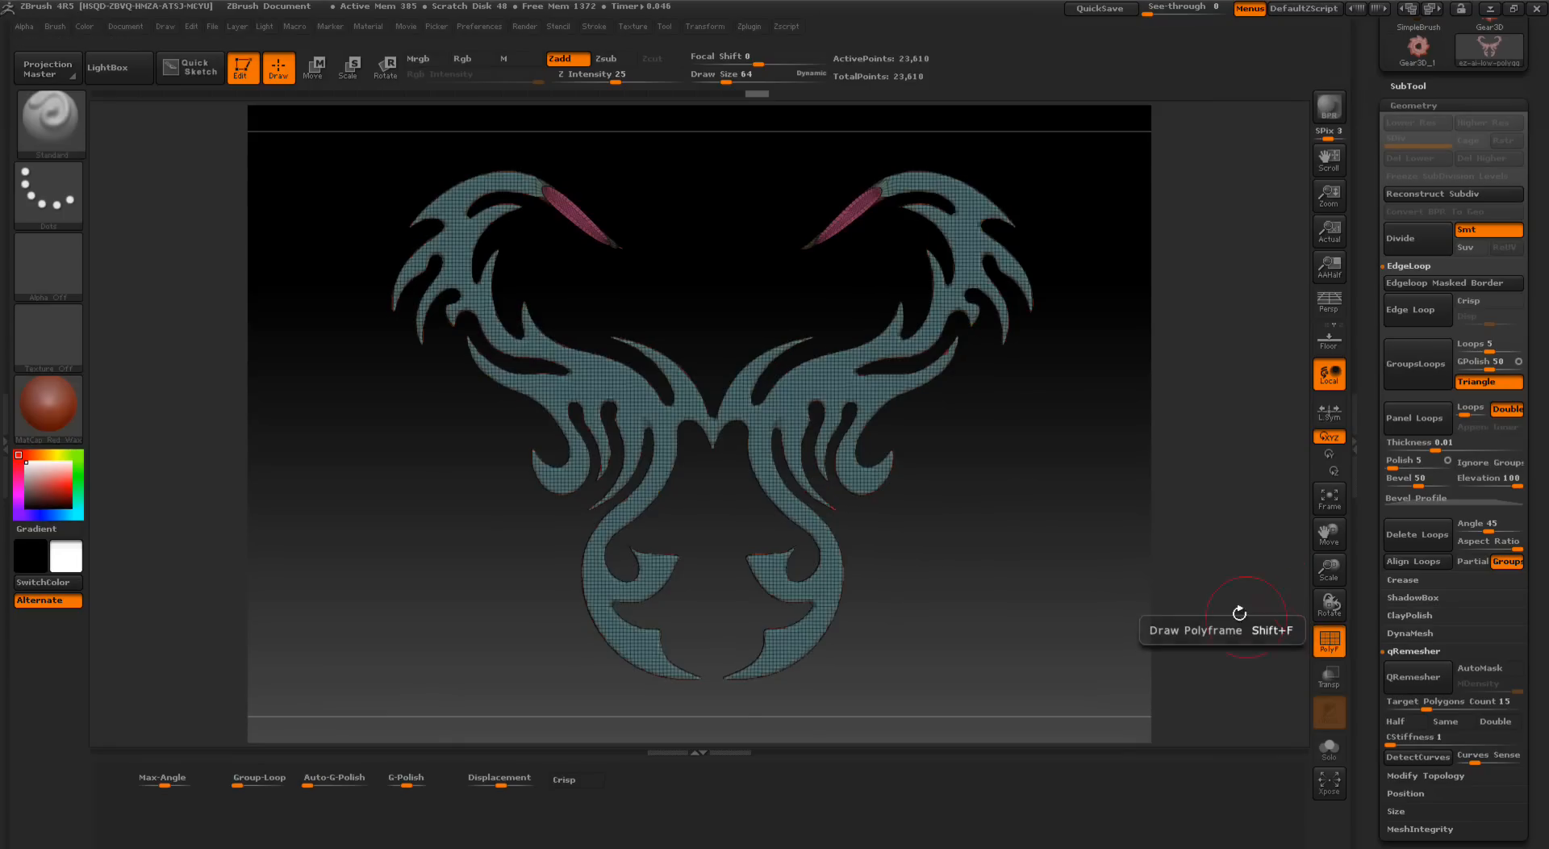
Step: Undo the horn-tip loops, and try 2 loops around the polygroups of the full ornament
key(ctrl+z)
key(ctrl+z)
key(ctrl+z)
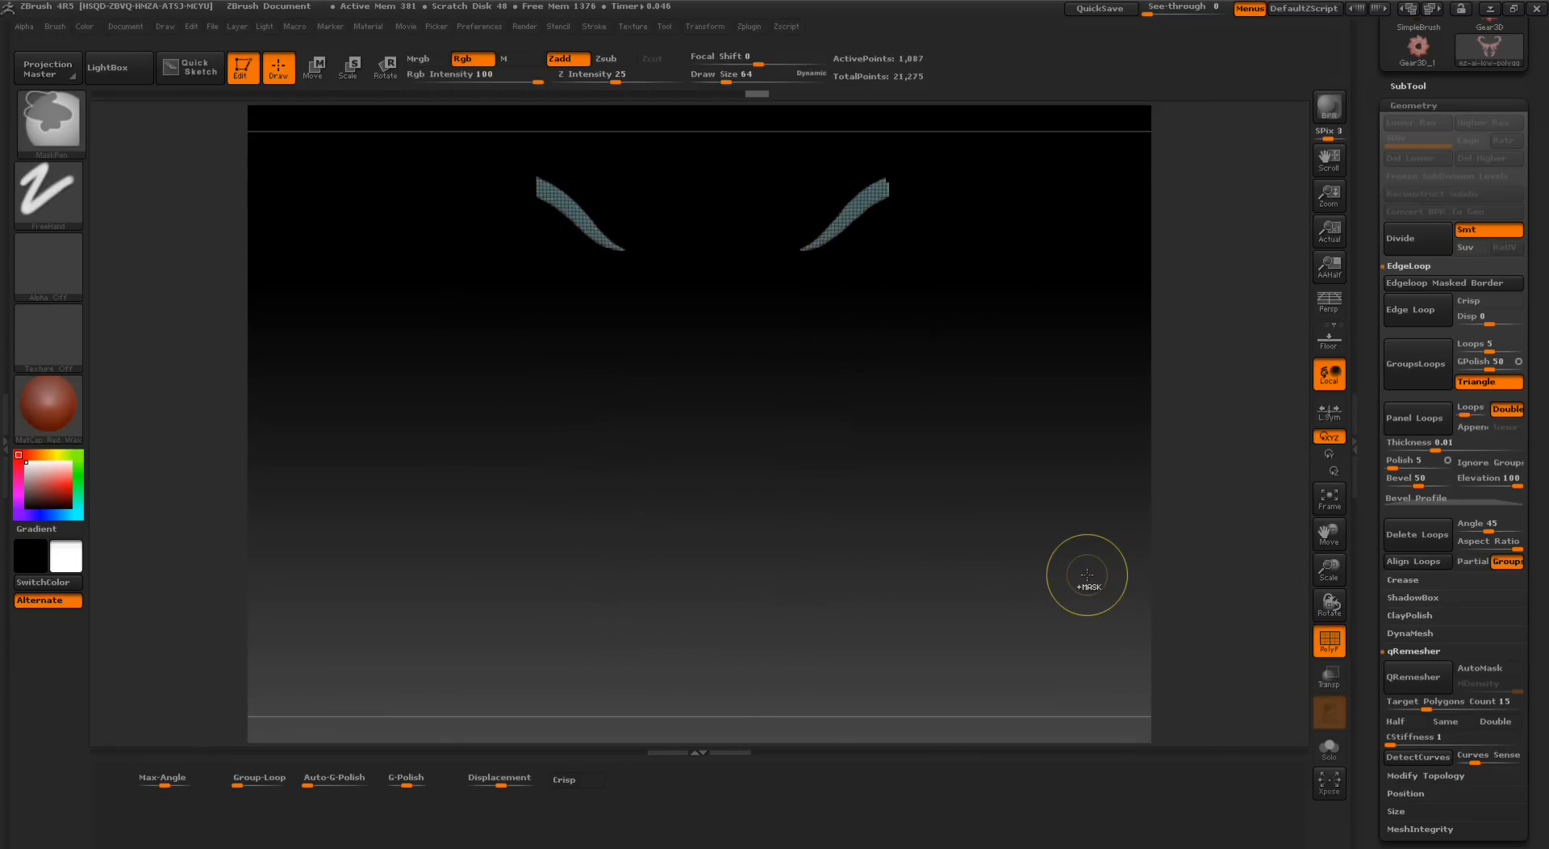
drag(1087, 573, 1088, 624)
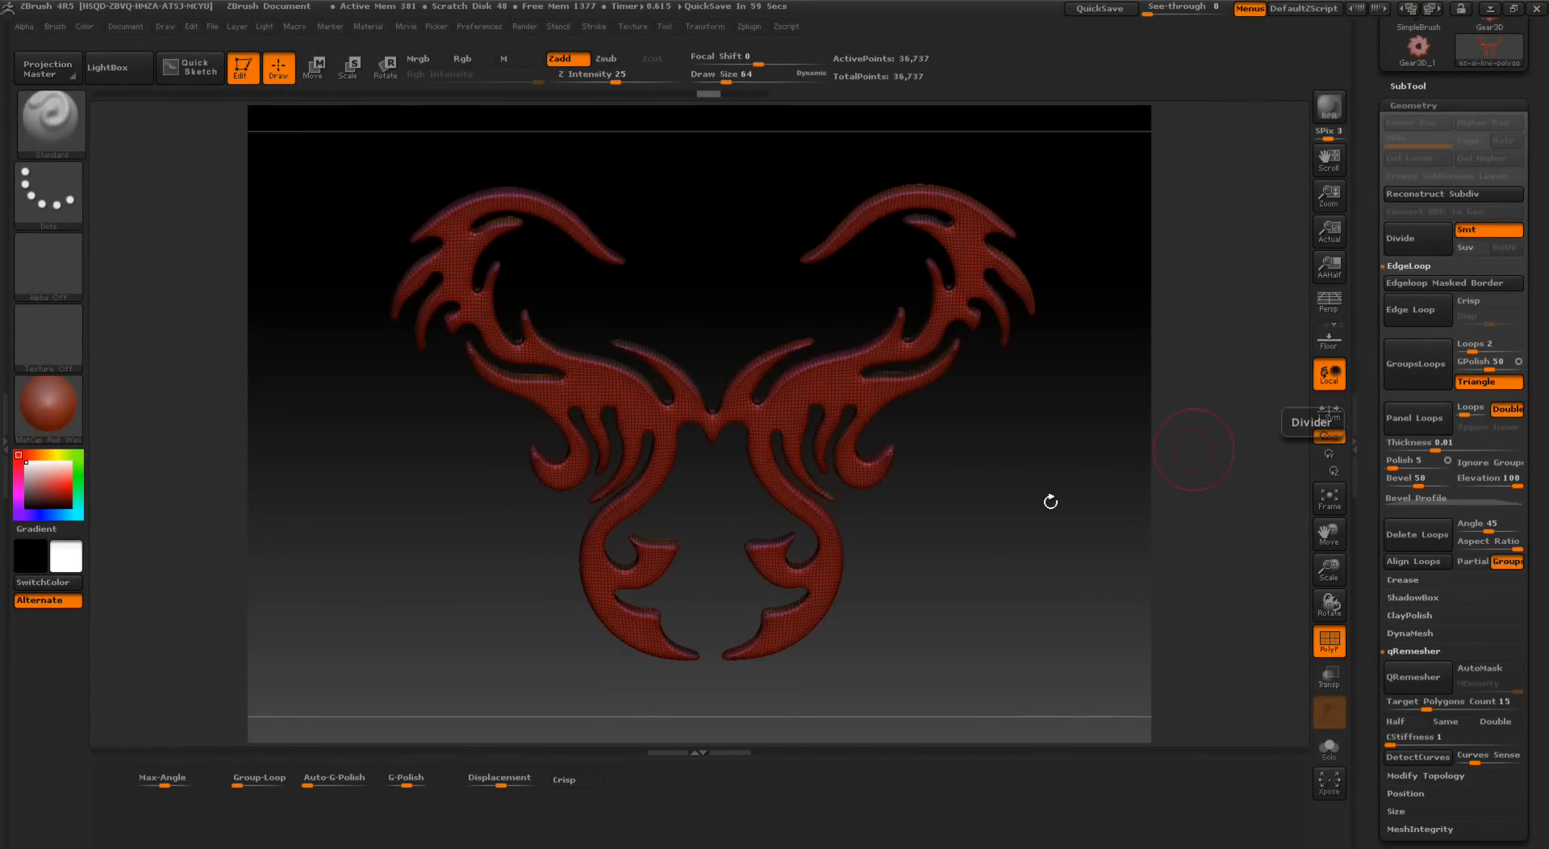
drag(989, 536, 995, 513)
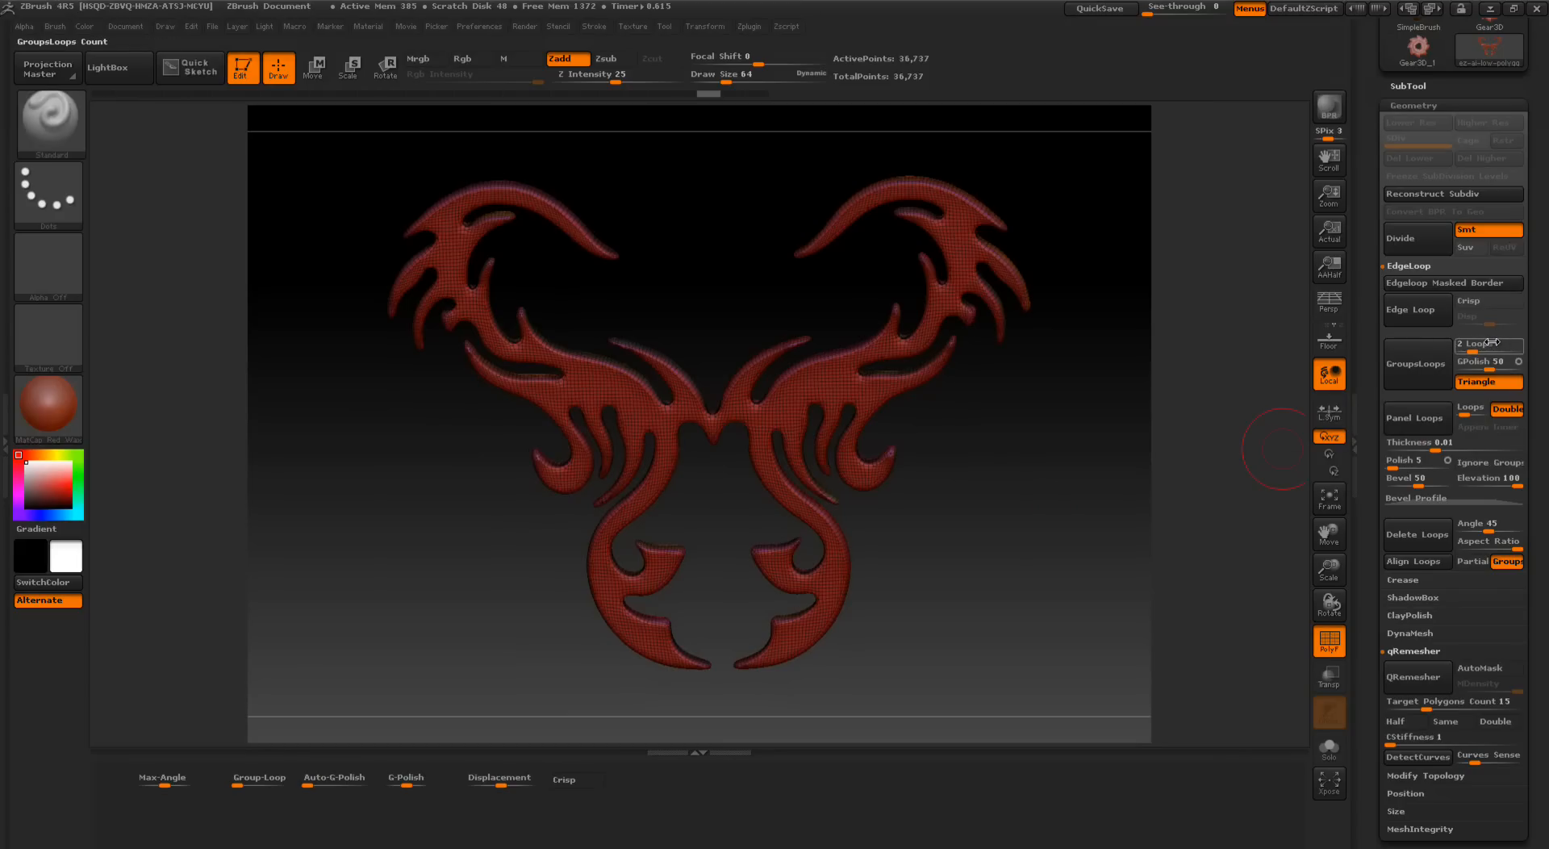
drag(1095, 471, 1005, 520)
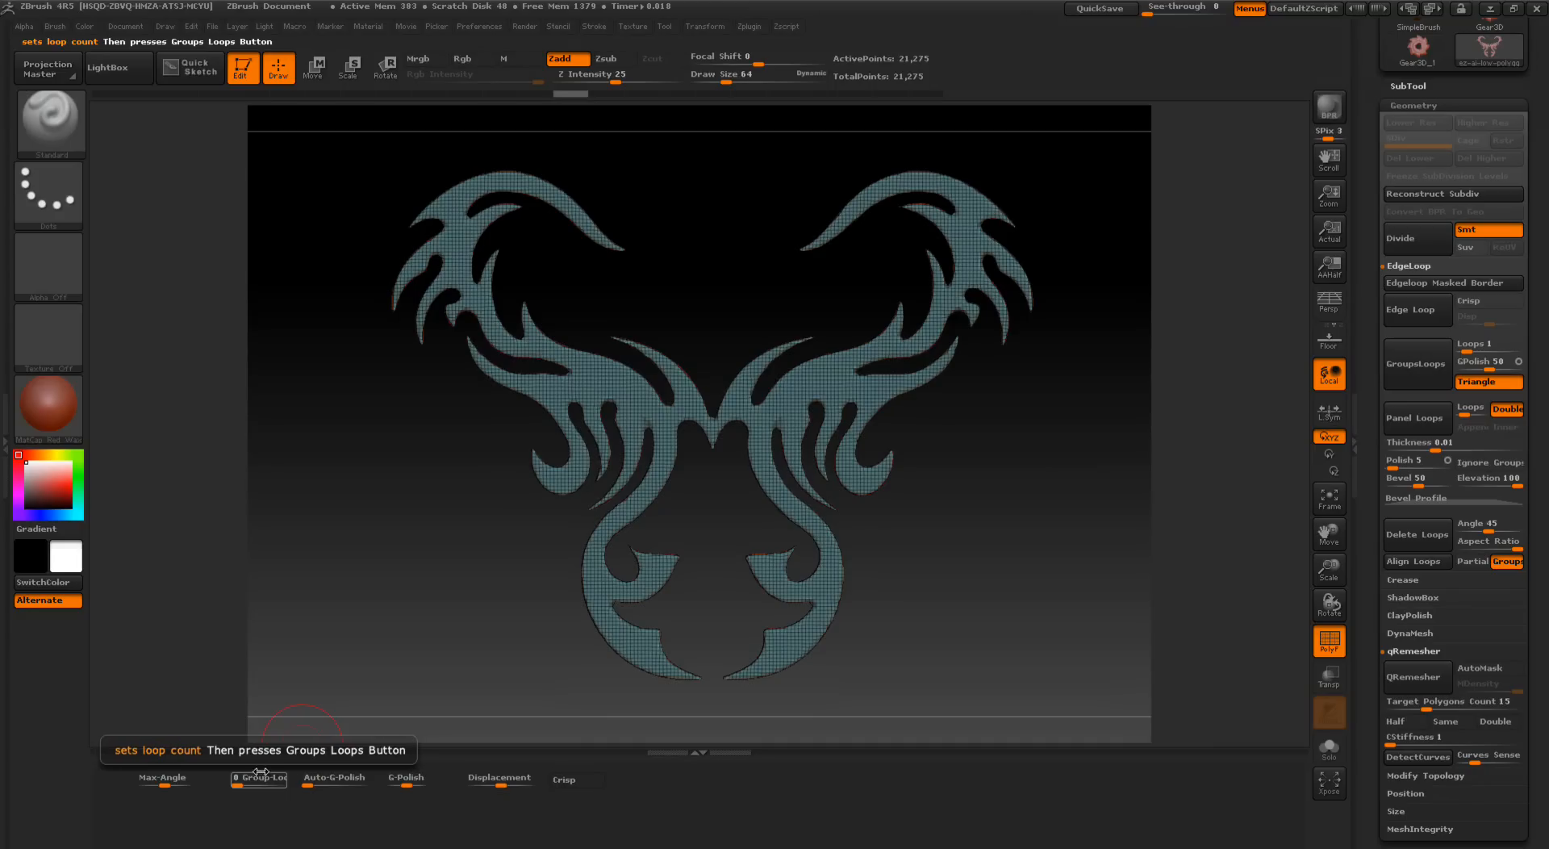
Step: Try a Group-Loop of 2 from the Polygroups settings on the full ornament and undo it
scroll(1369, 546, down, 5)
drag(1340, 402, 1340, 328)
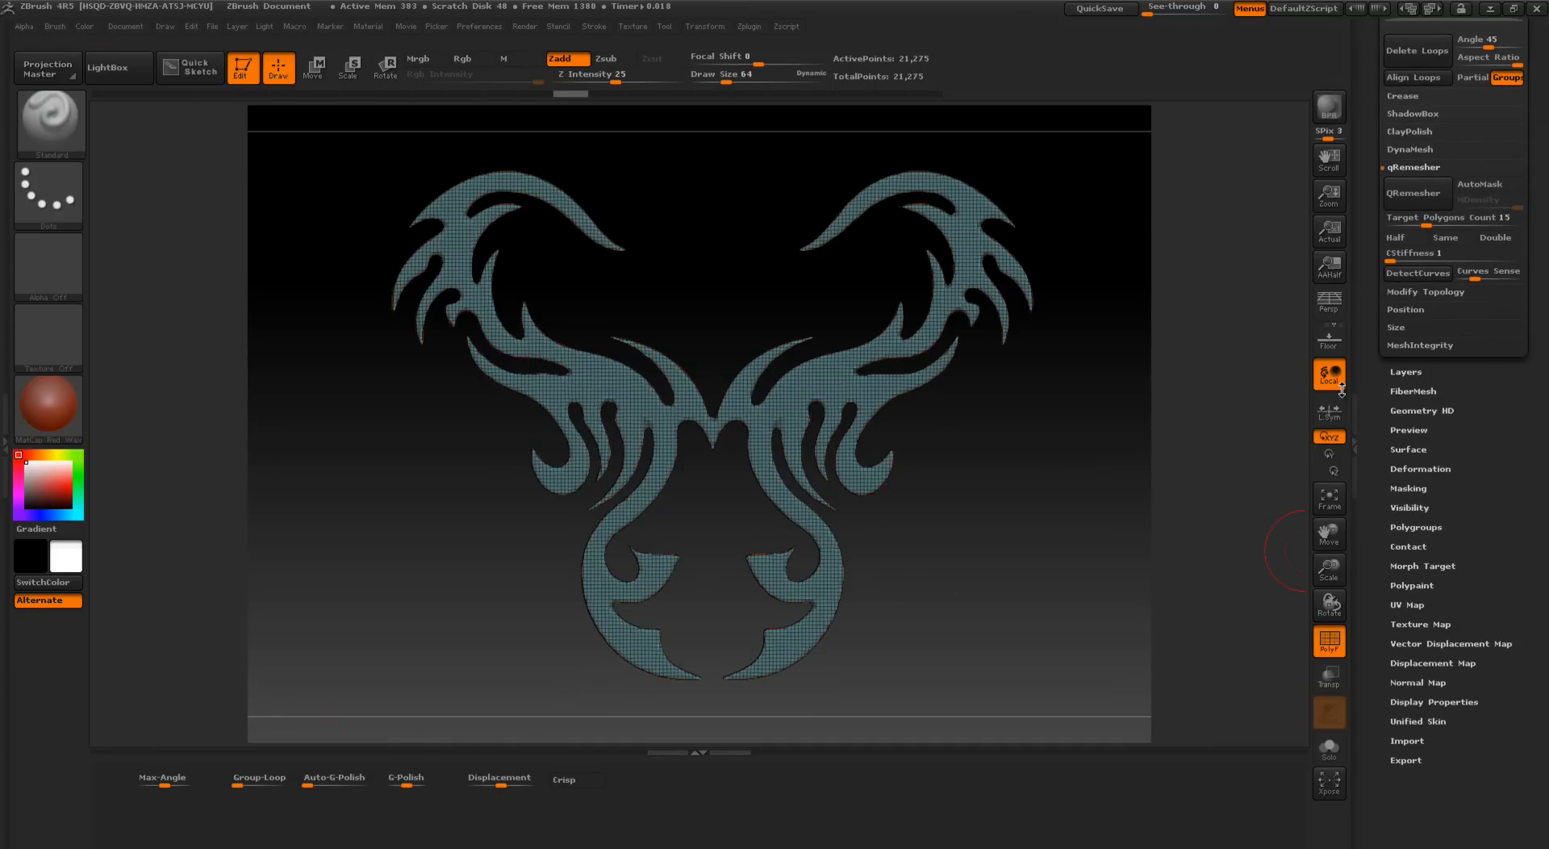
click(1408, 528)
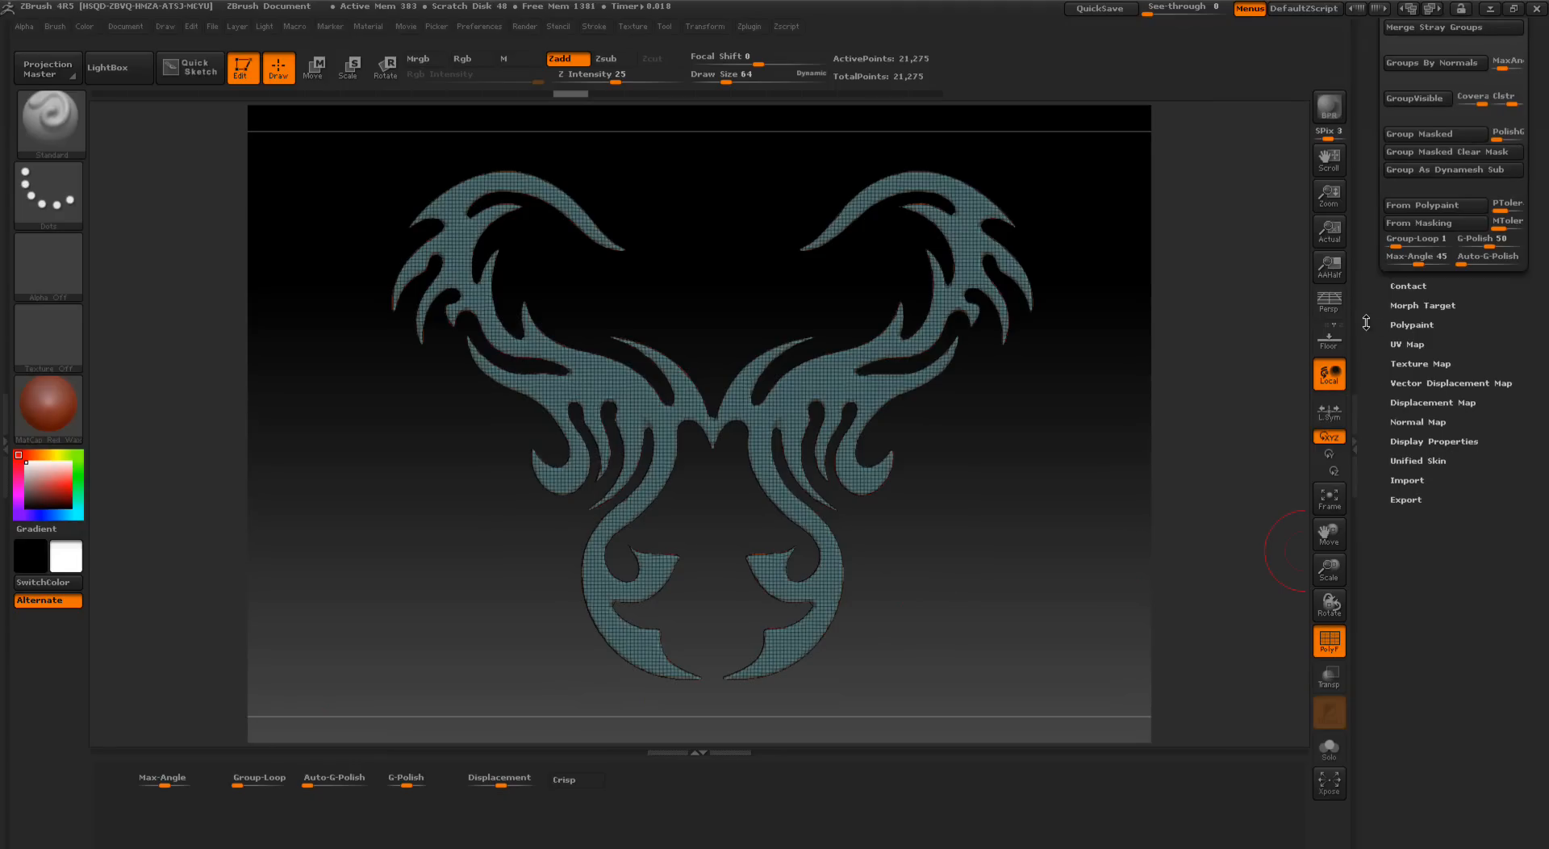
scroll(1365, 323, up, 3)
click(1408, 454)
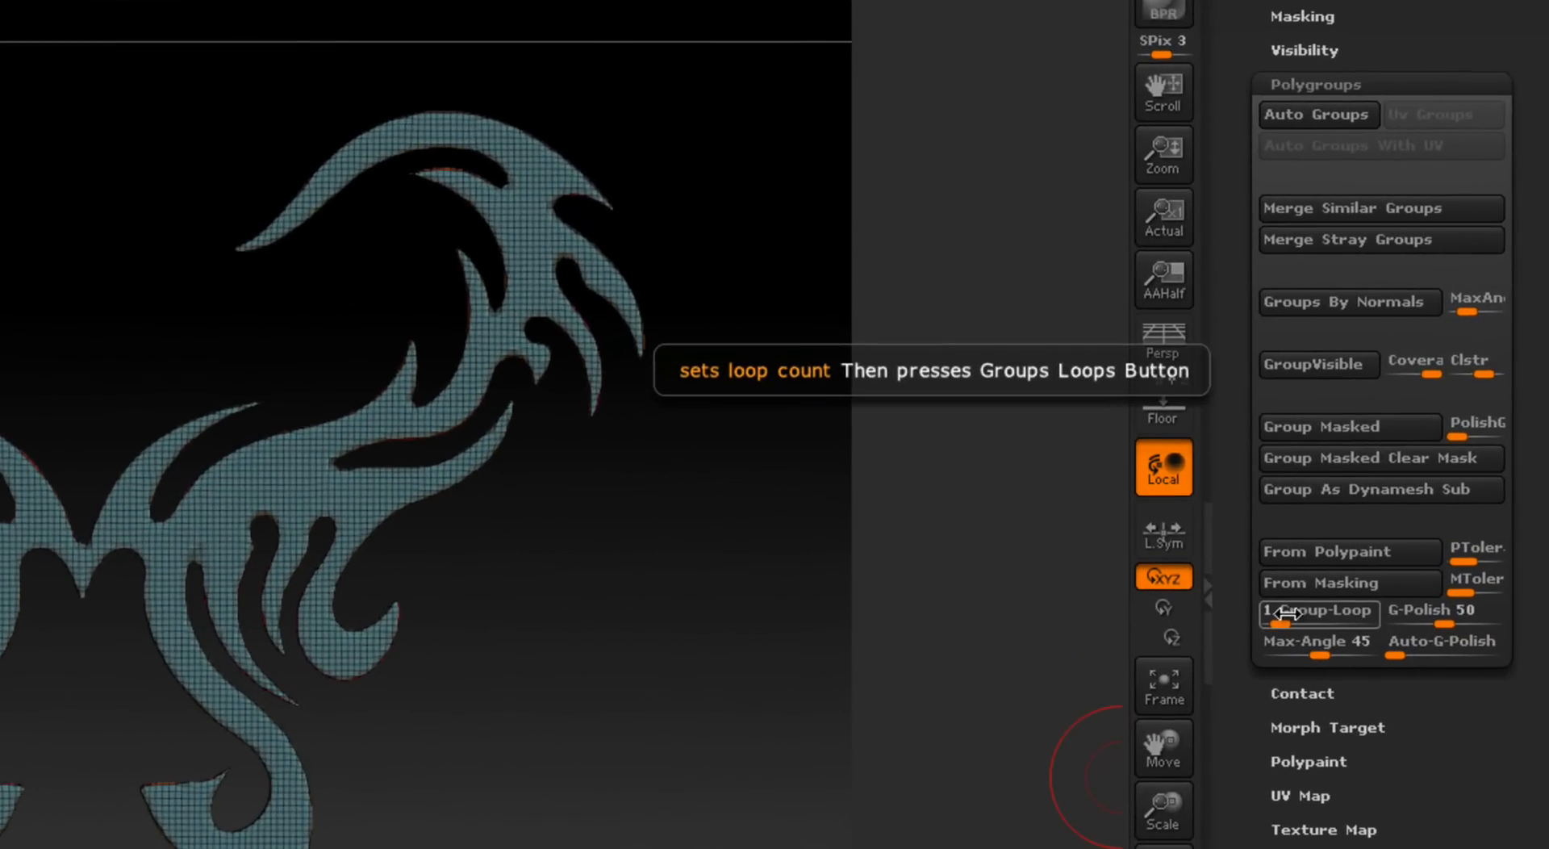
drag(1397, 457, 1401, 457)
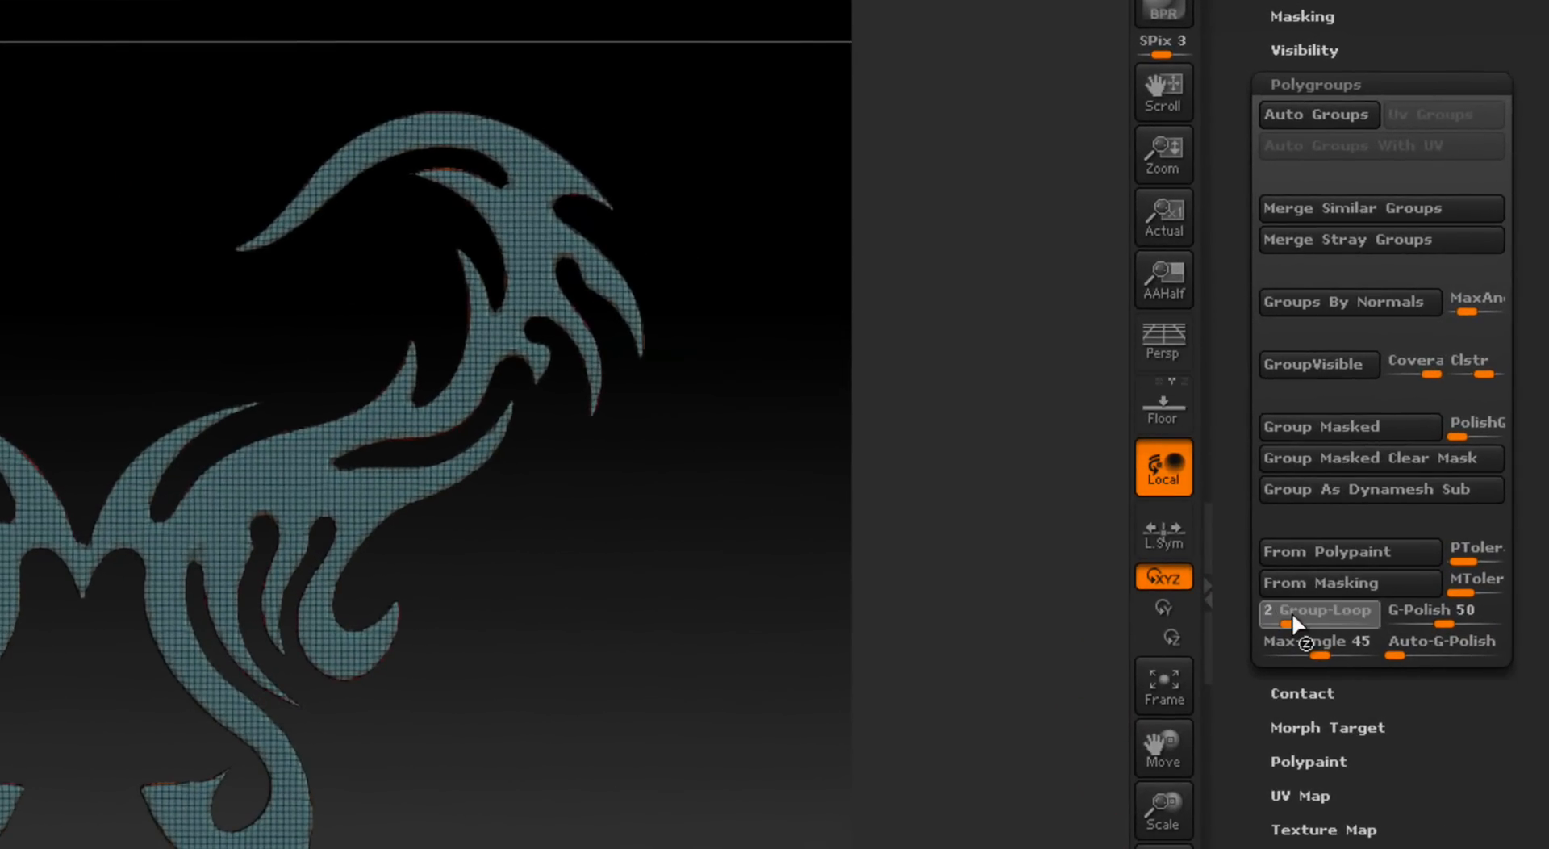
click(1291, 617)
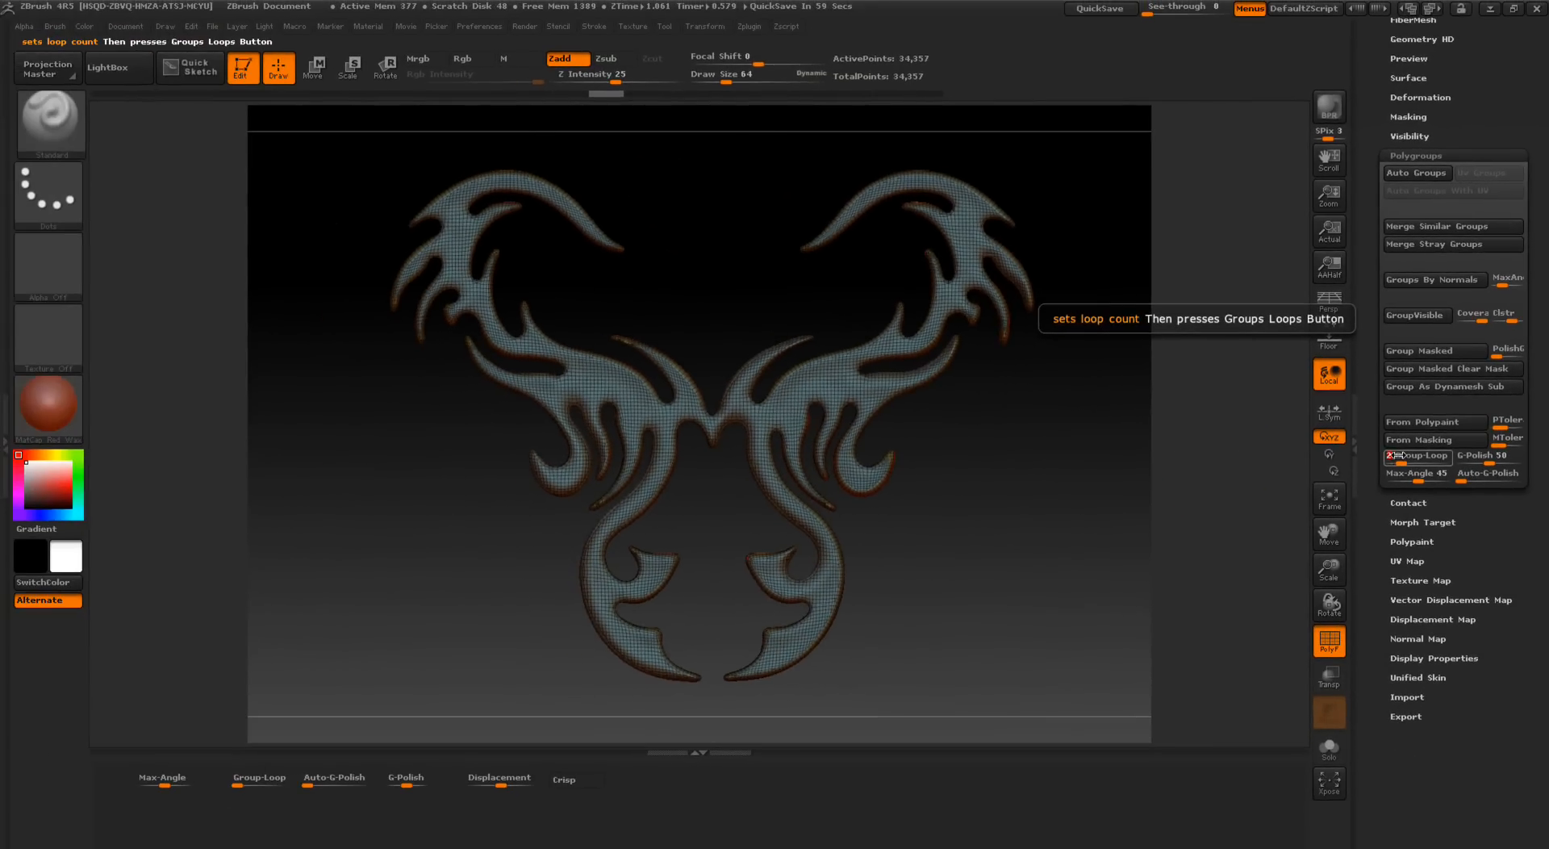
click(1398, 455)
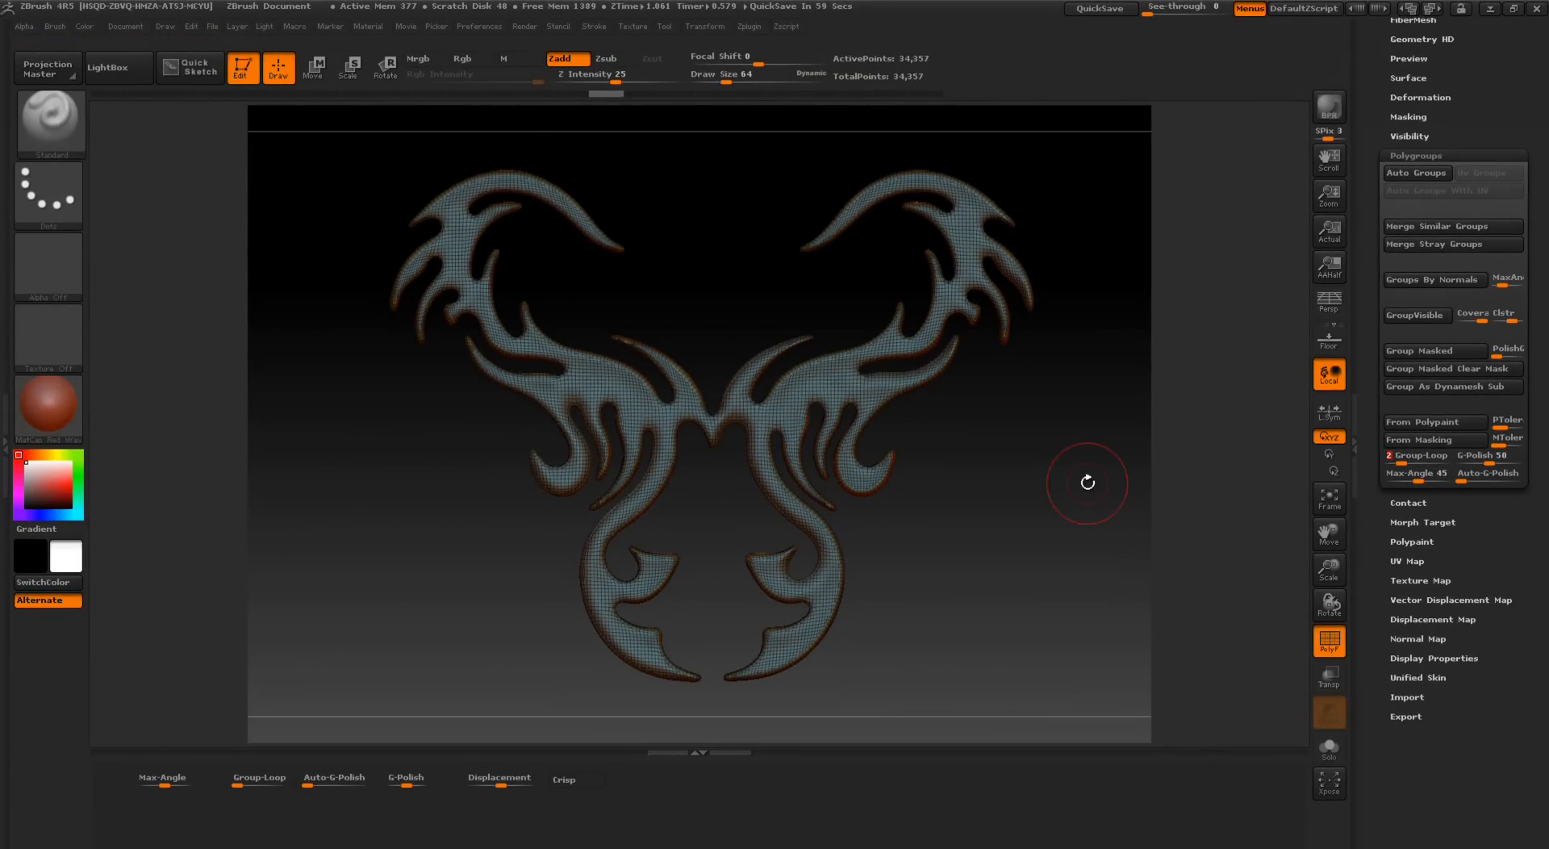
key(ctrl)
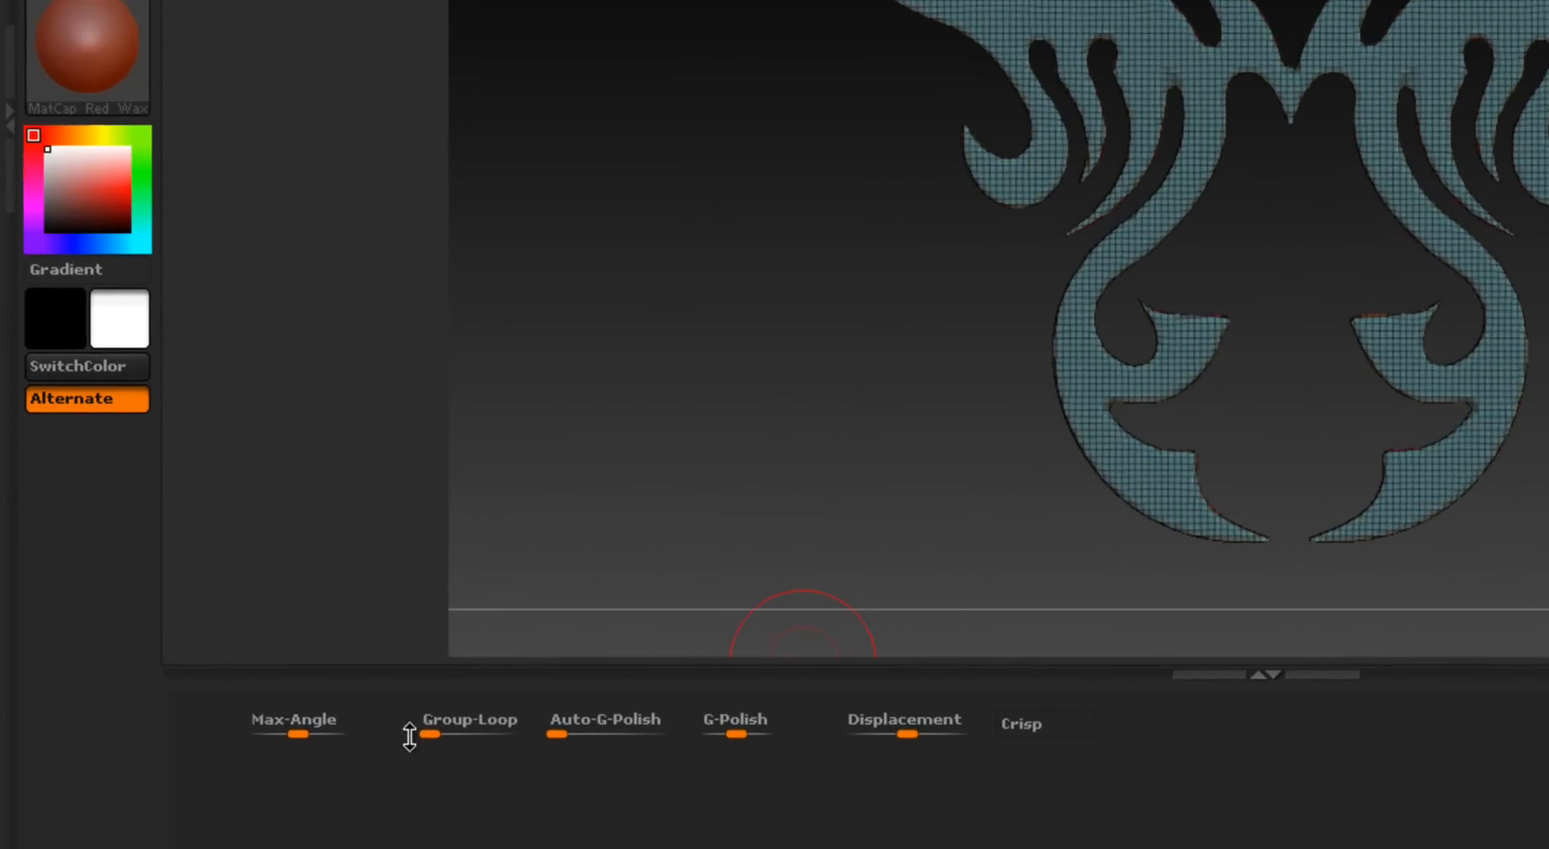
Step: Insert loops along the ornament's polygroup borders with Group-Loop, and repeat it with a value of 2
drag(421, 733, 448, 729)
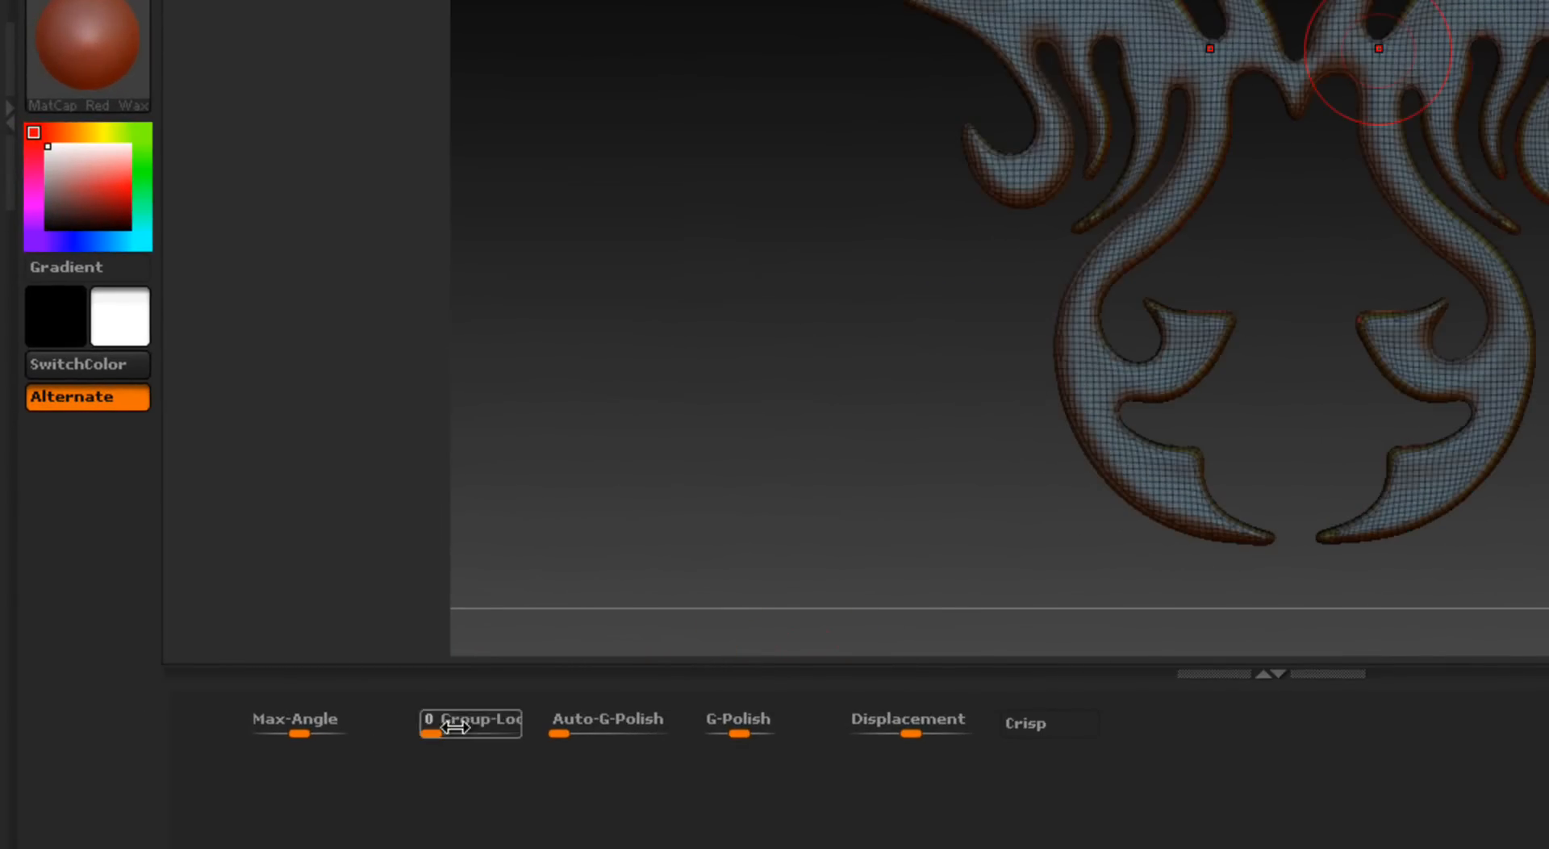
drag(432, 730, 448, 723)
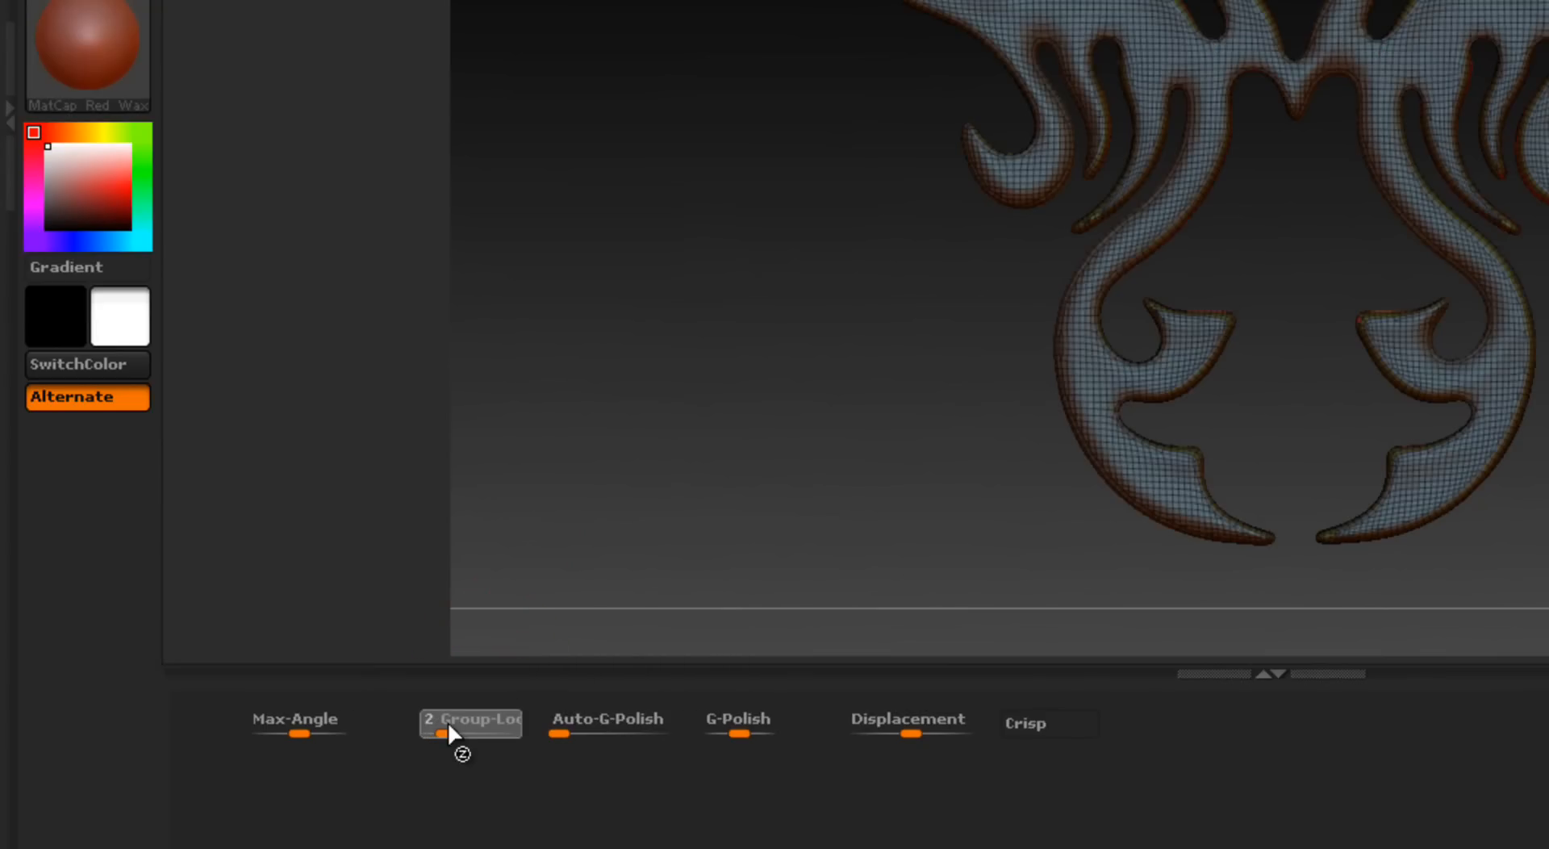
click(448, 731)
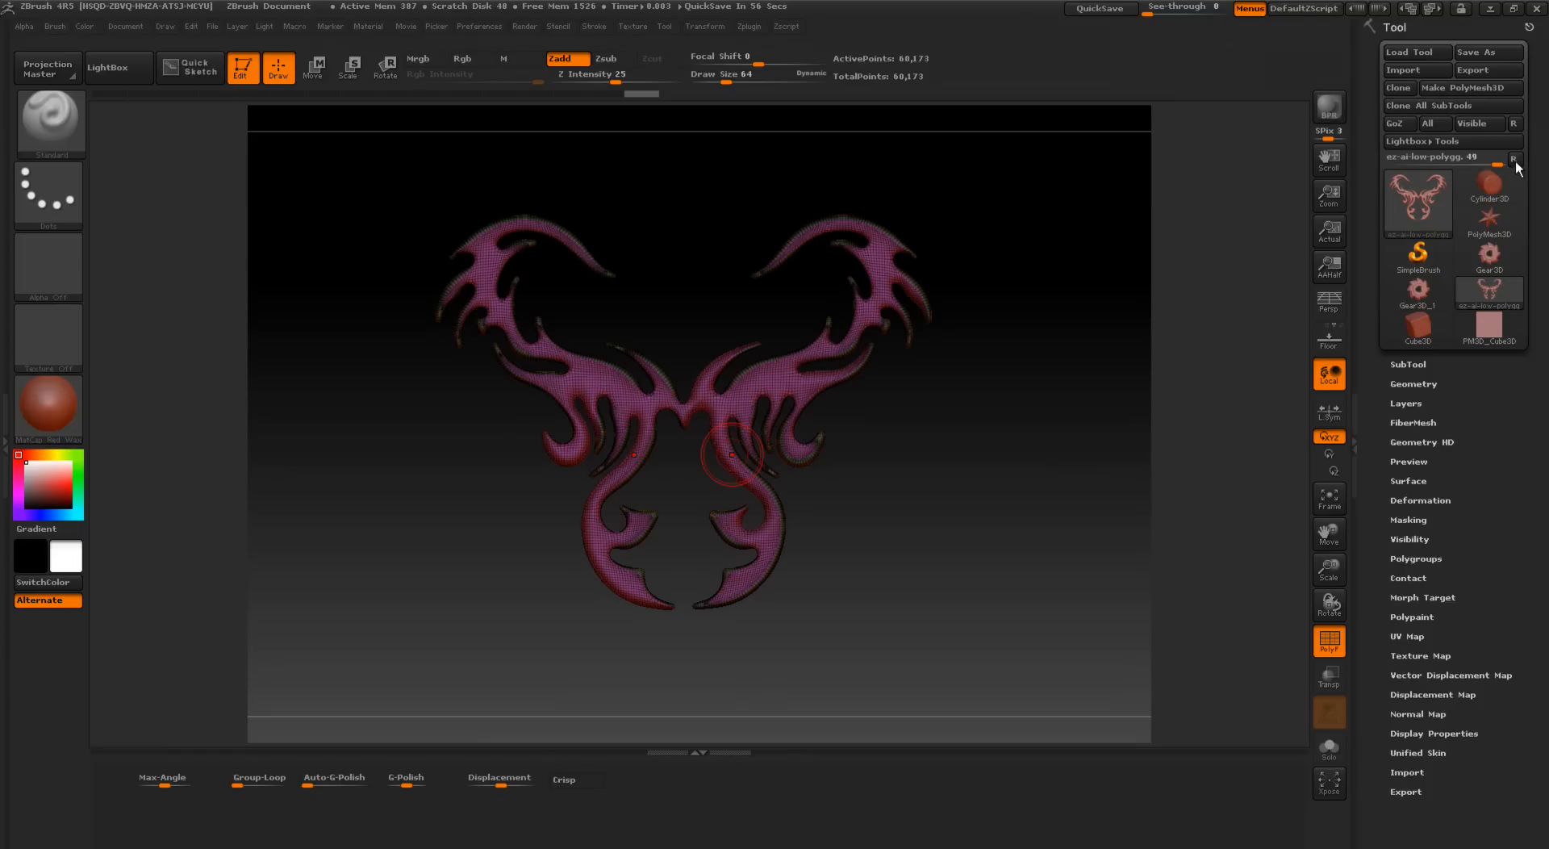
Step: Replace the ornament with the Cube3D primitive and convert it to a PolyMesh3D
click(1514, 161)
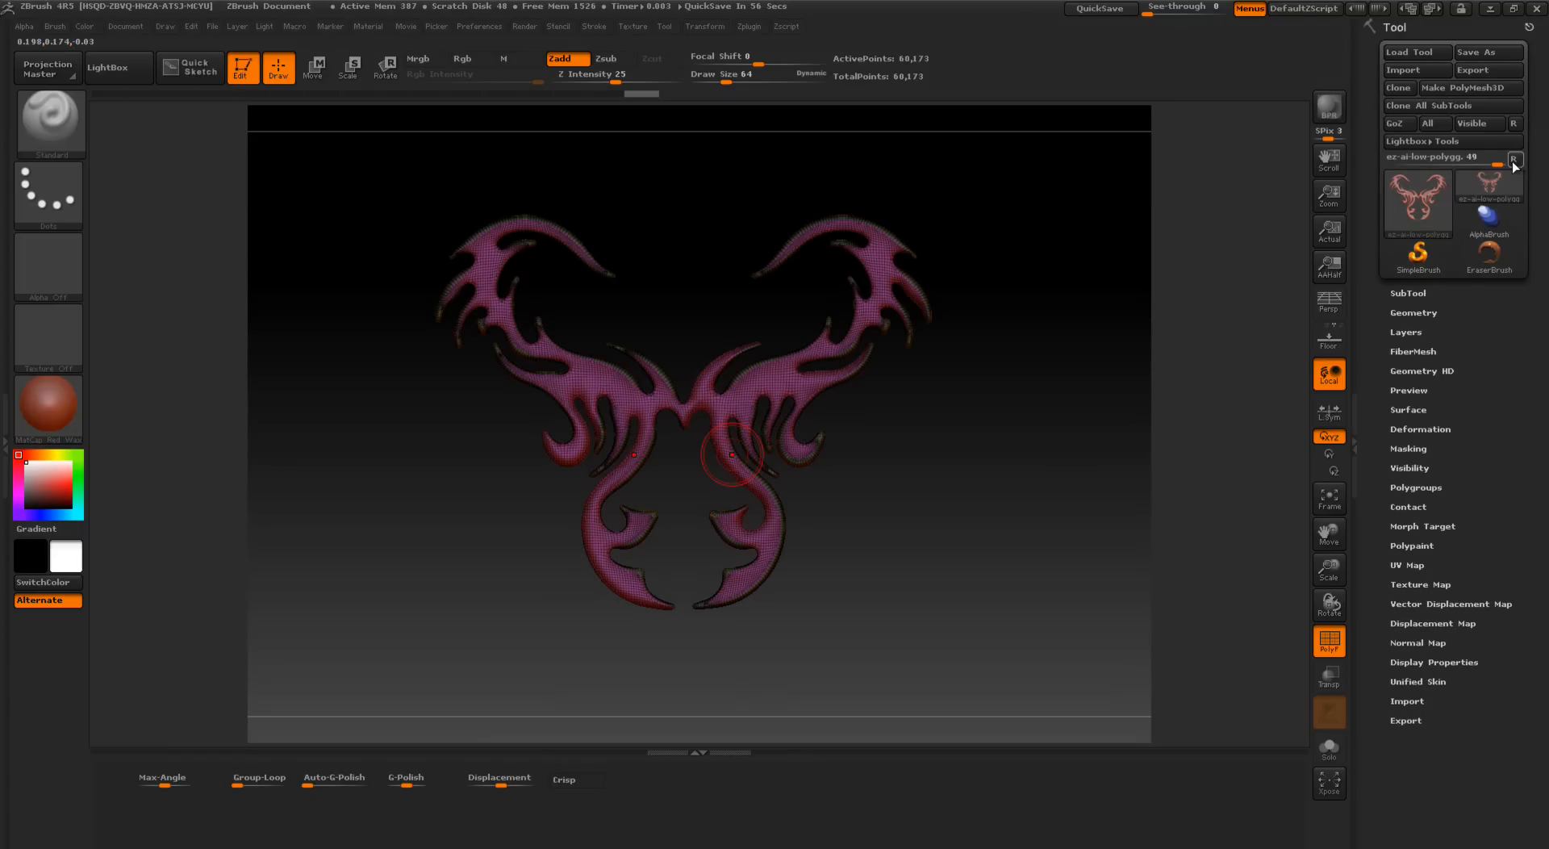
click(1417, 202)
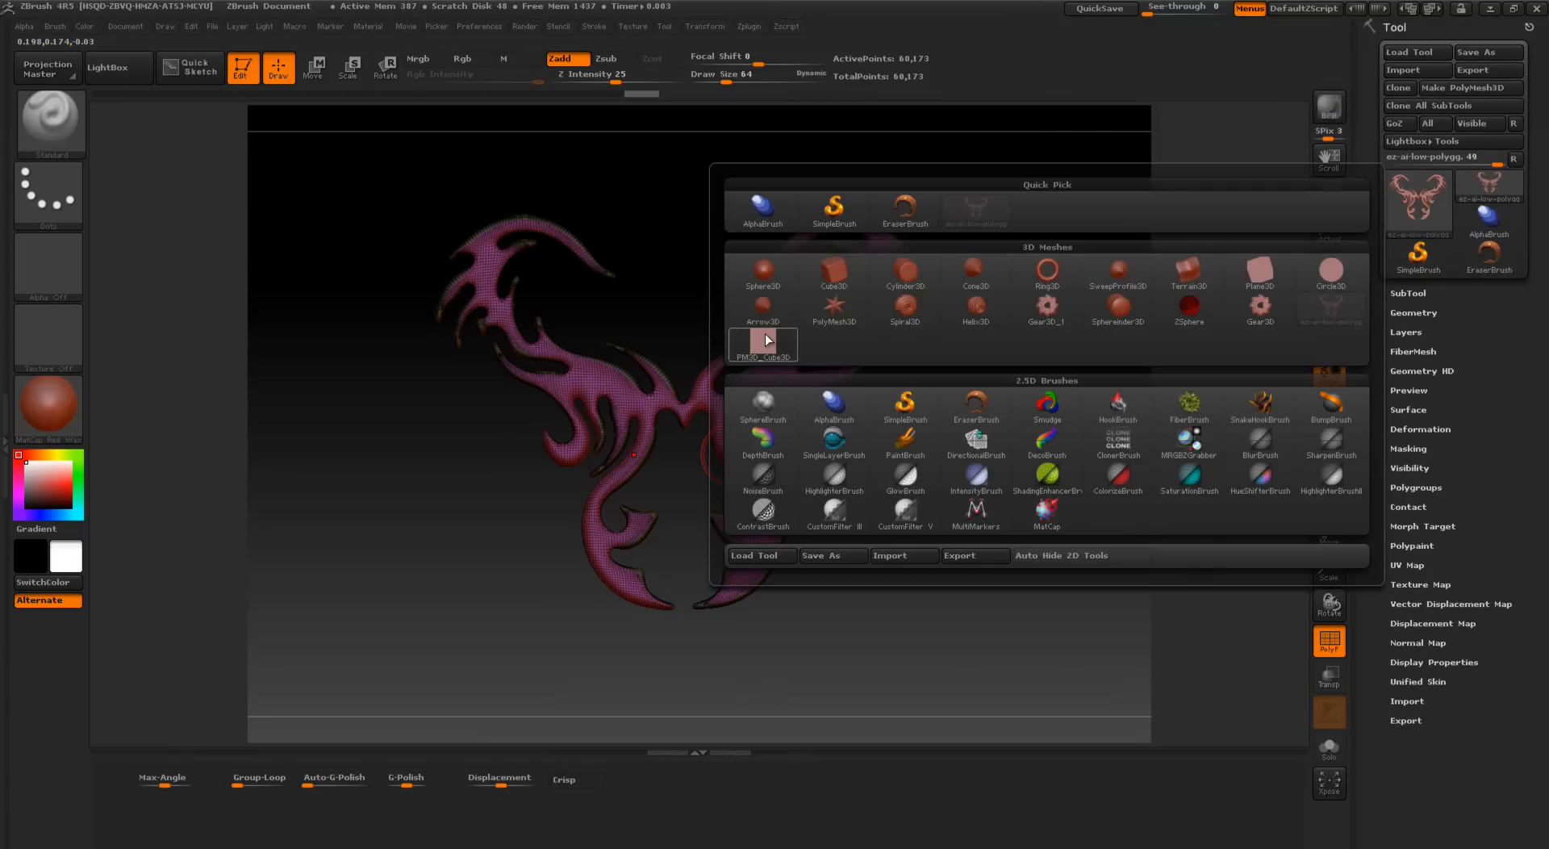
click(834, 273)
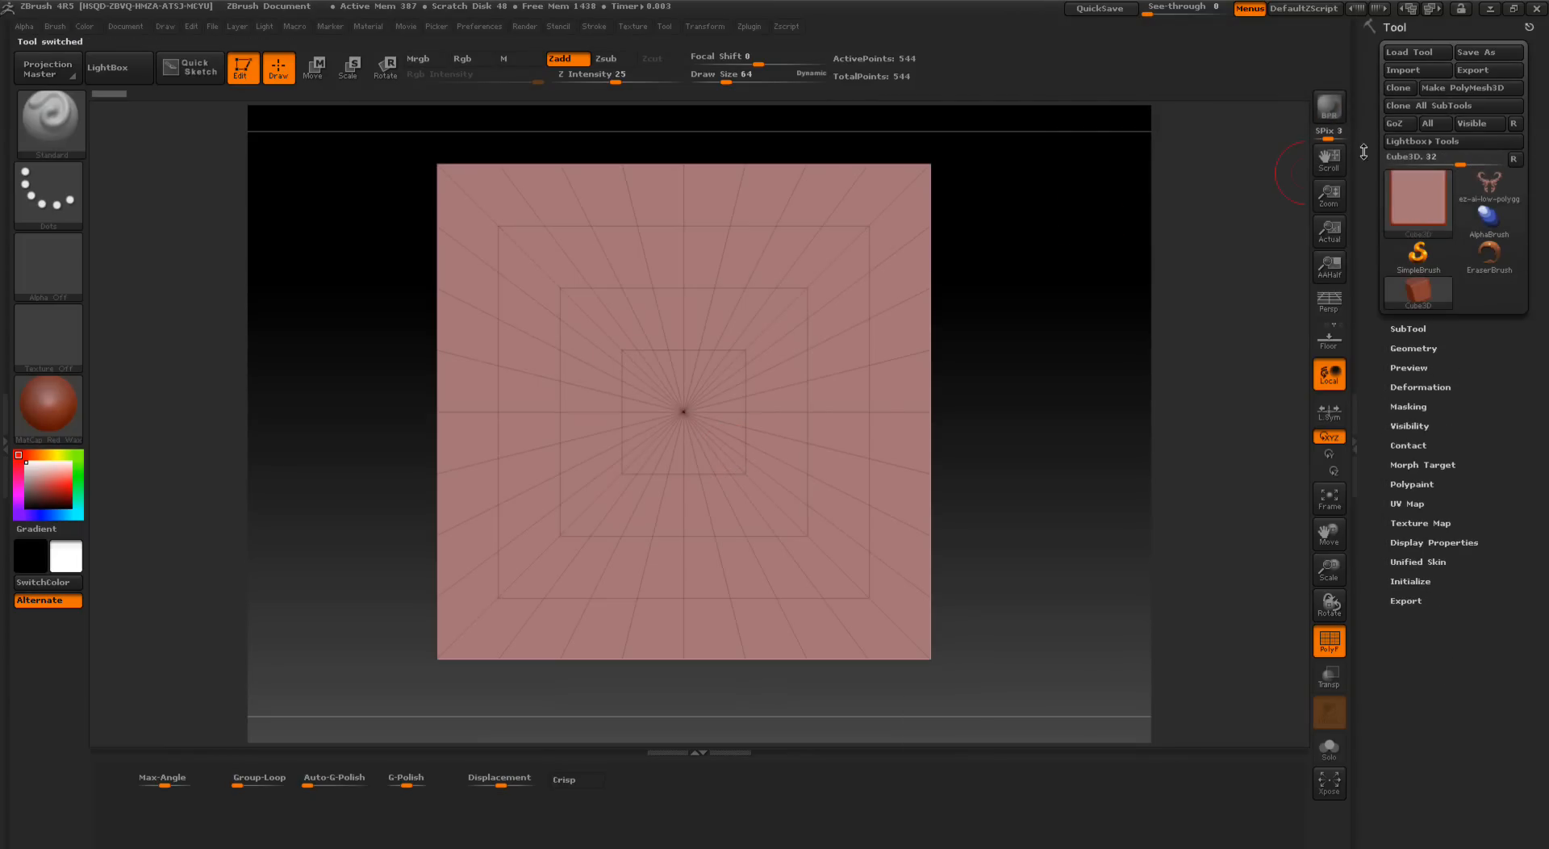
click(1462, 87)
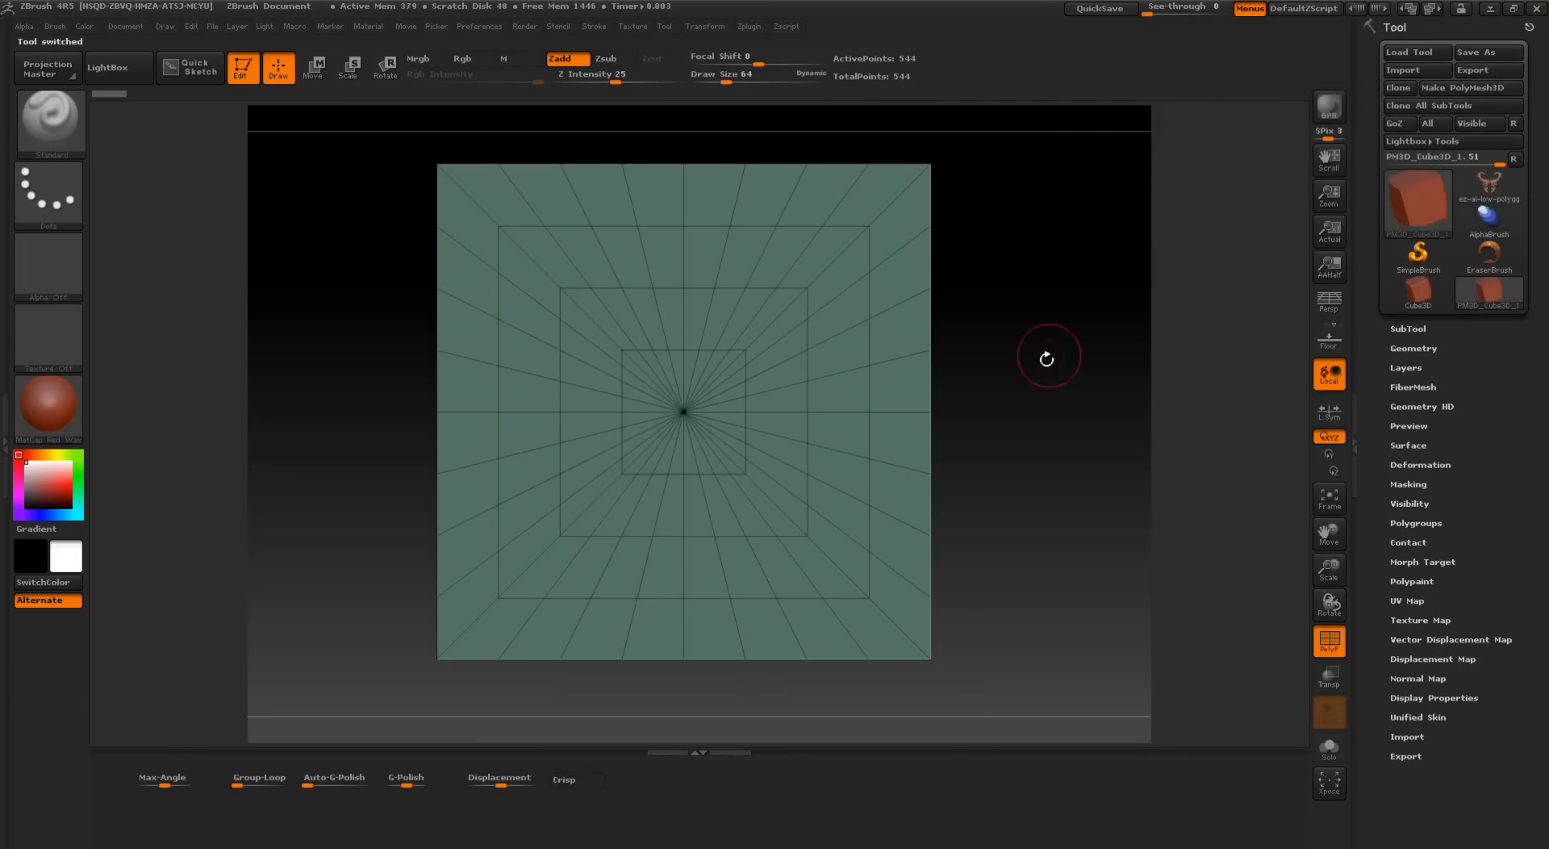
drag(1034, 472, 999, 446)
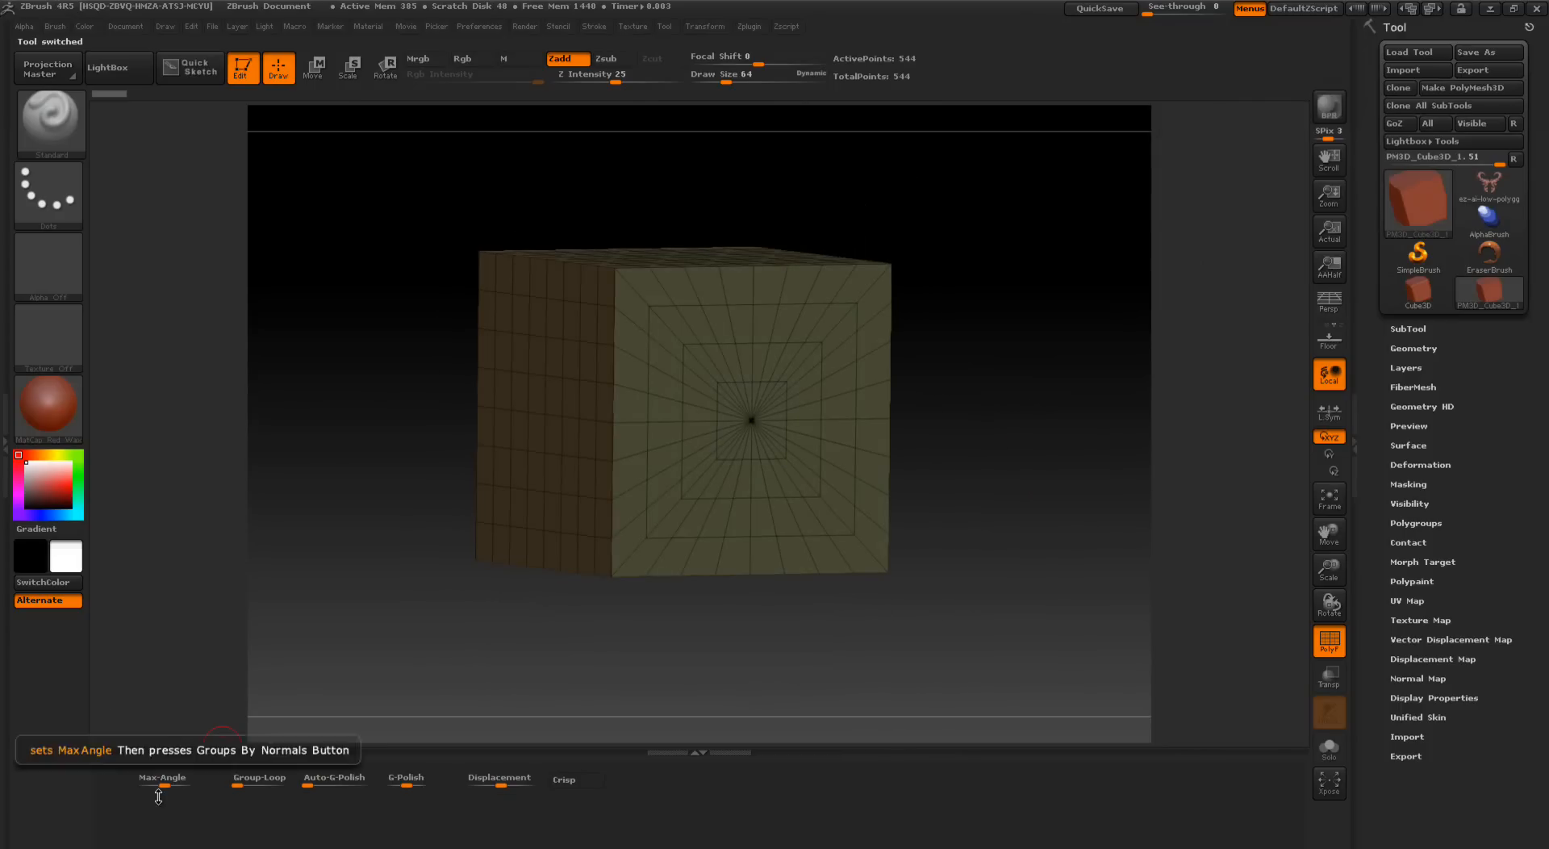
Step: Split the cube into polygroups with a Max-Angle of about 23 and isolate the front face's polygroup
drag(160, 780, 155, 780)
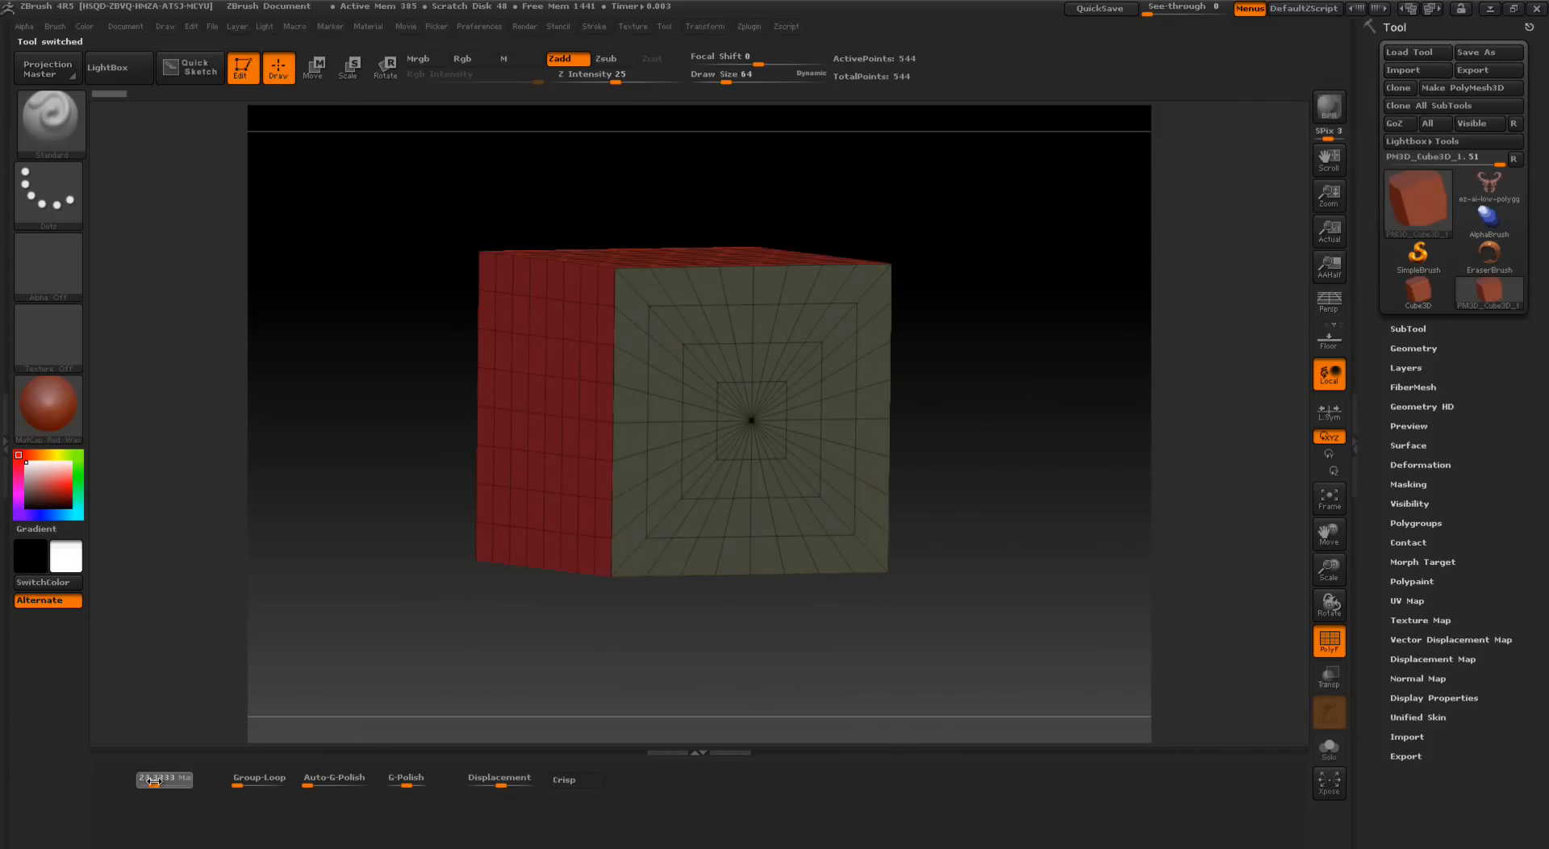
mouse_move(304, 588)
mouse_down()
mouse_move(315, 623)
mouse_move(290, 629)
mouse_move(307, 487)
mouse_move(311, 589)
mouse_up()
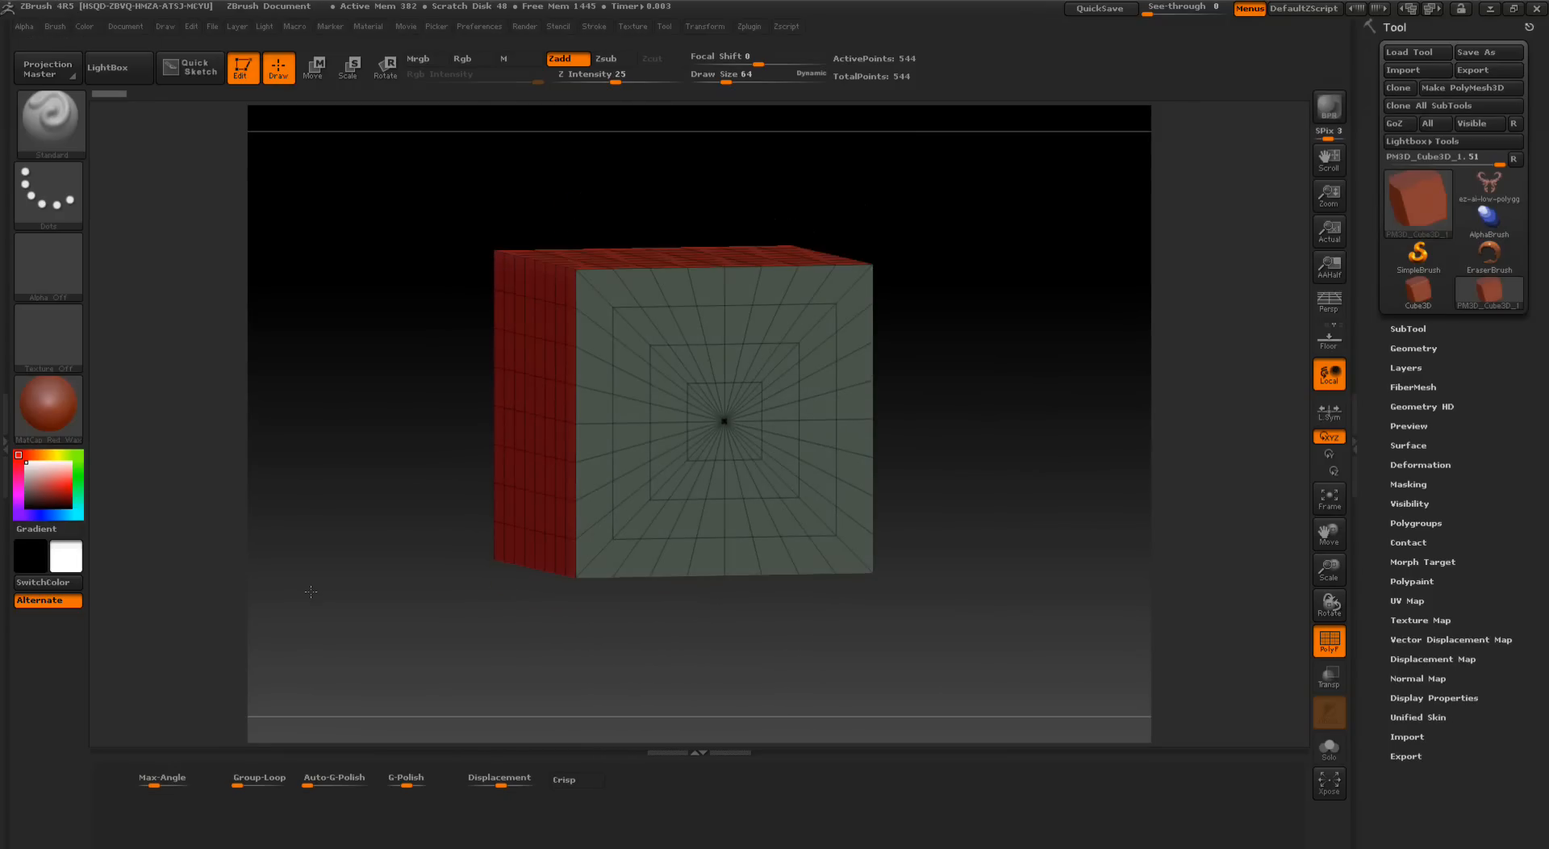
ctrl+shift+click(653, 541)
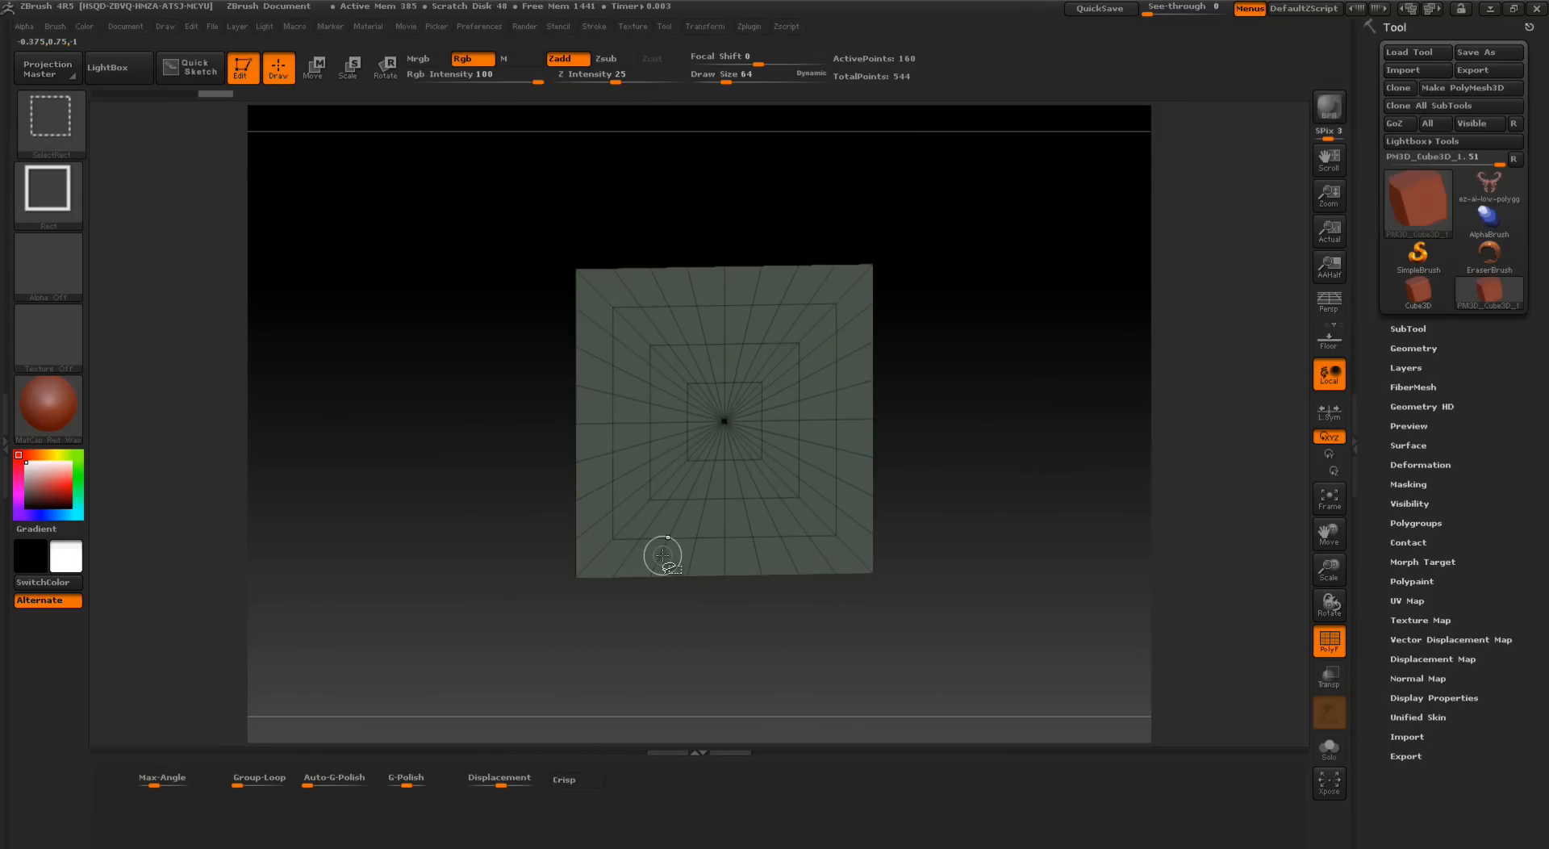
drag(397, 606, 411, 608)
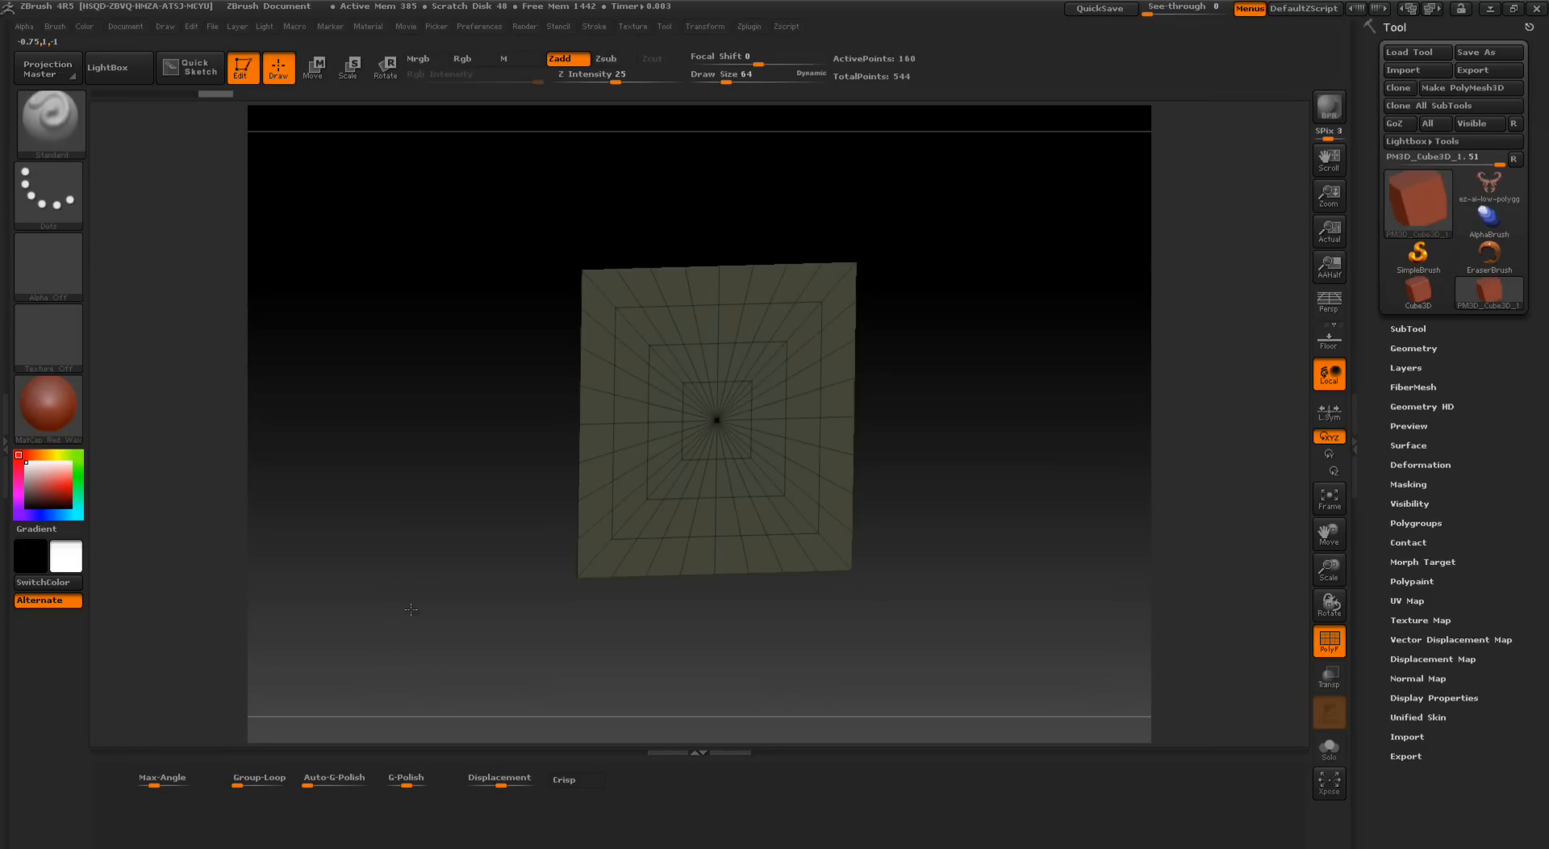
Step: Create a circular polygroup in the middle of the cube's front face with Group-Loop
click(241, 781)
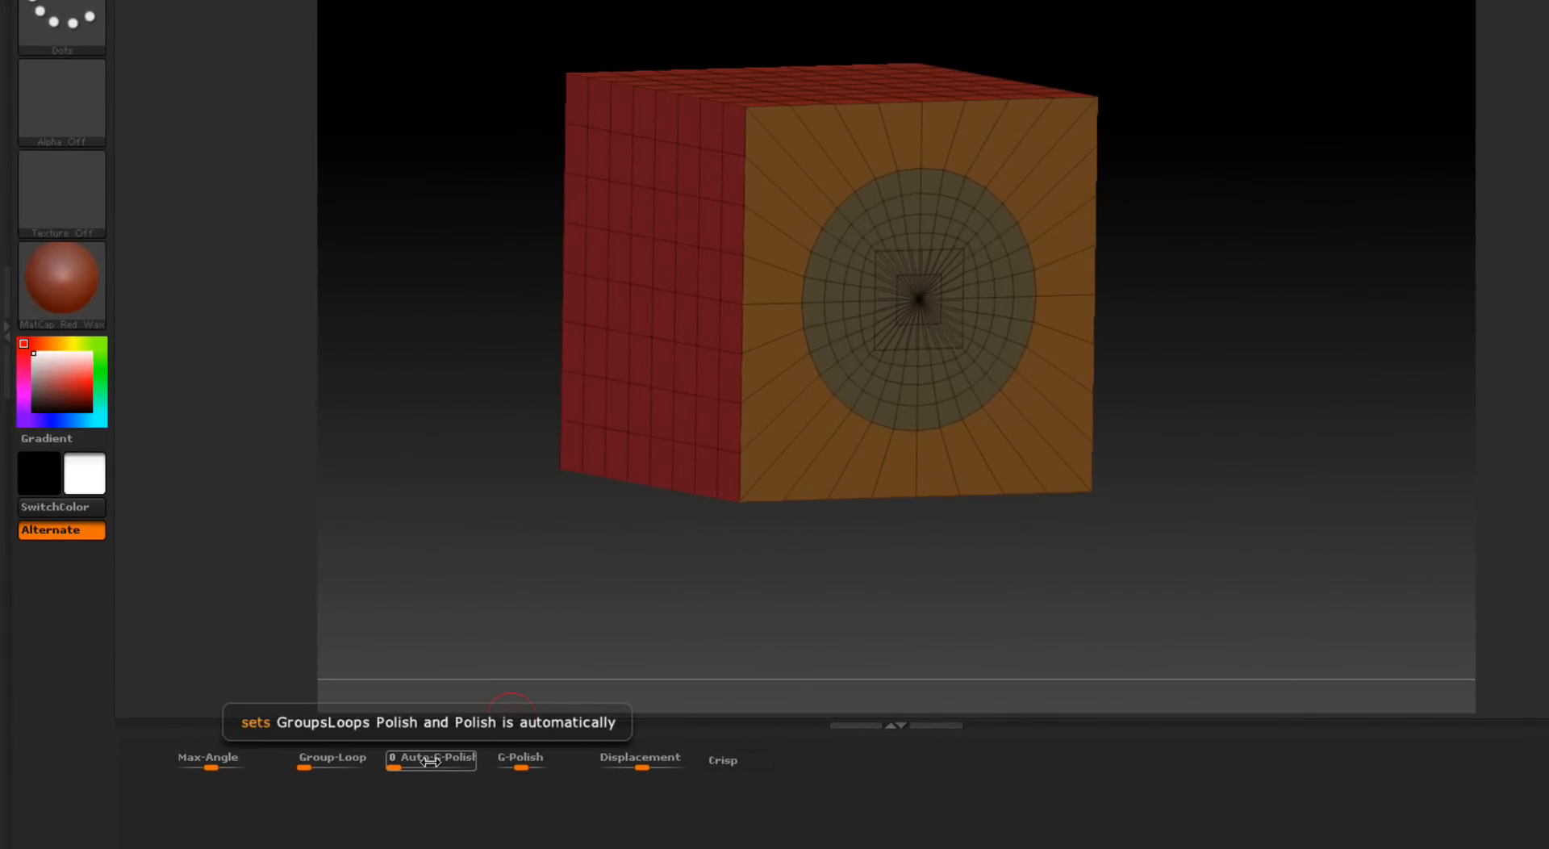
click(1520, 312)
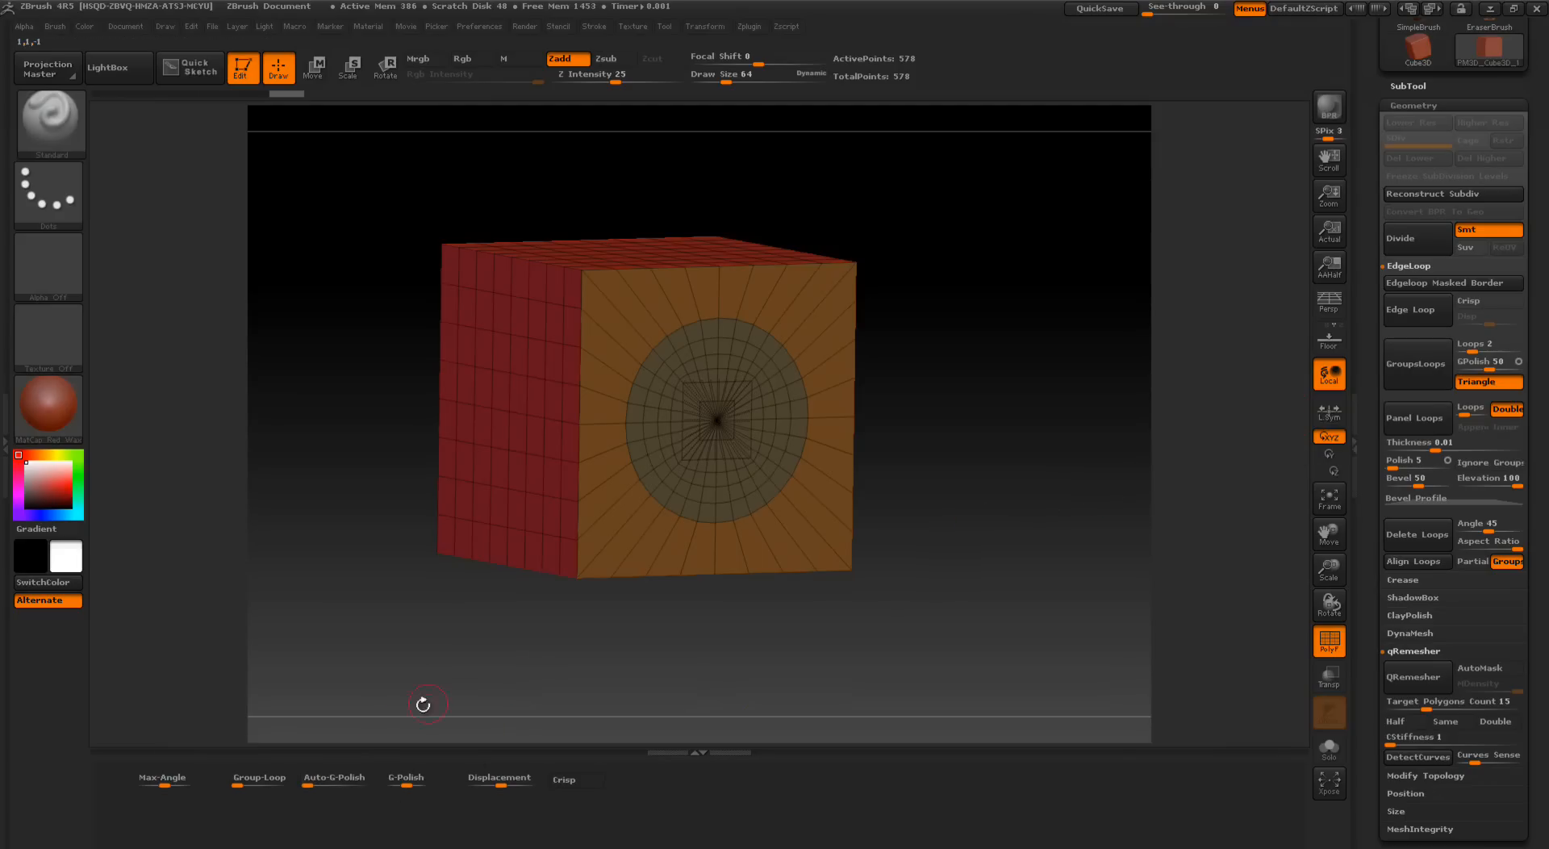
Step: Try an Auto-G-Polish of about 38 on the cube, inspect the rounded borders, and undo it
drag(307, 779, 322, 779)
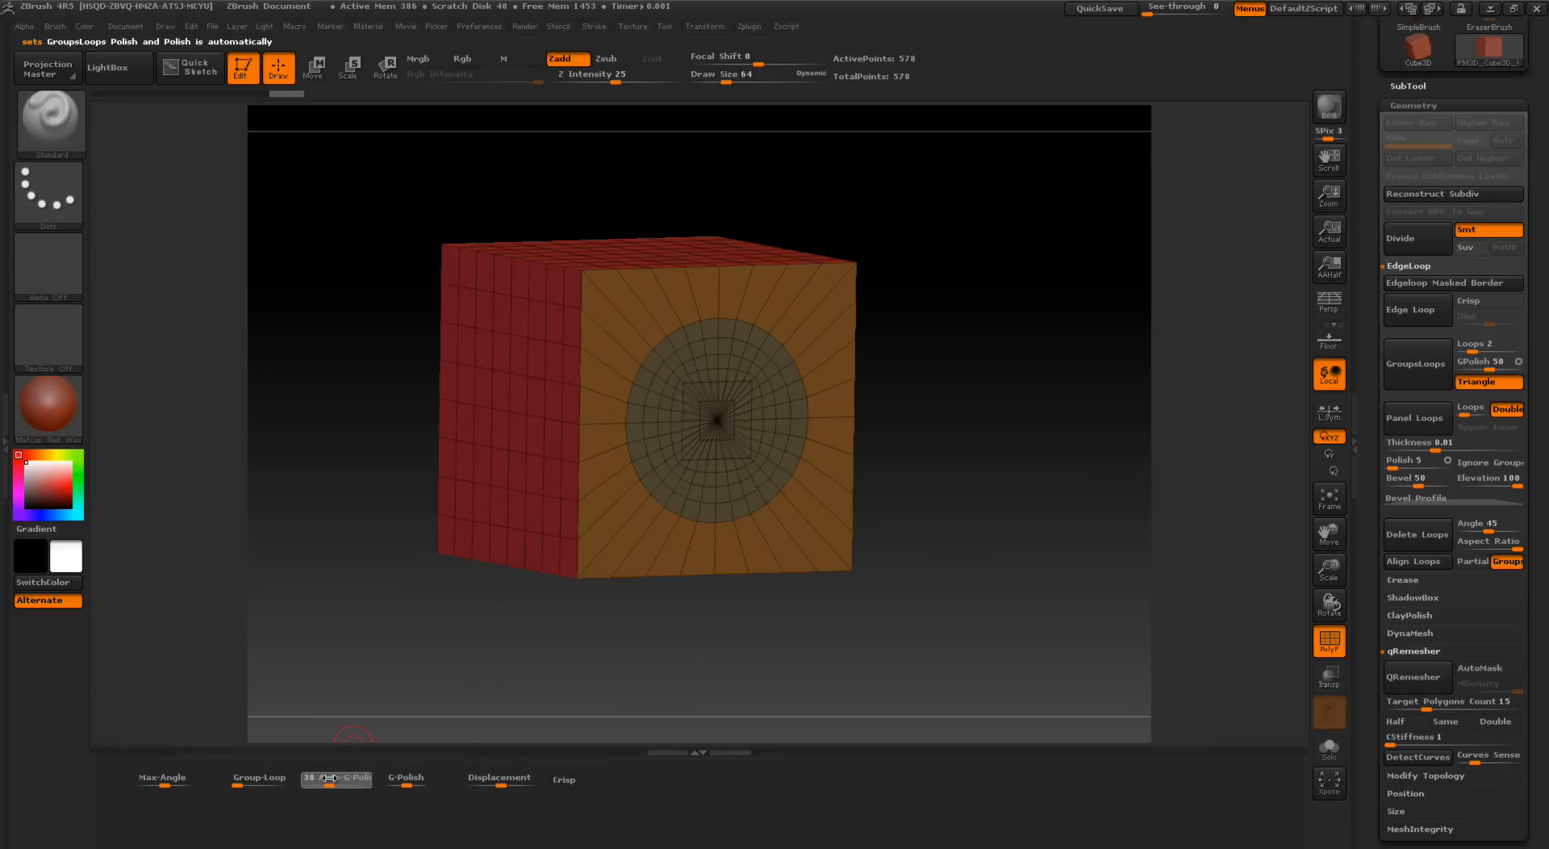
drag(329, 778, 329, 778)
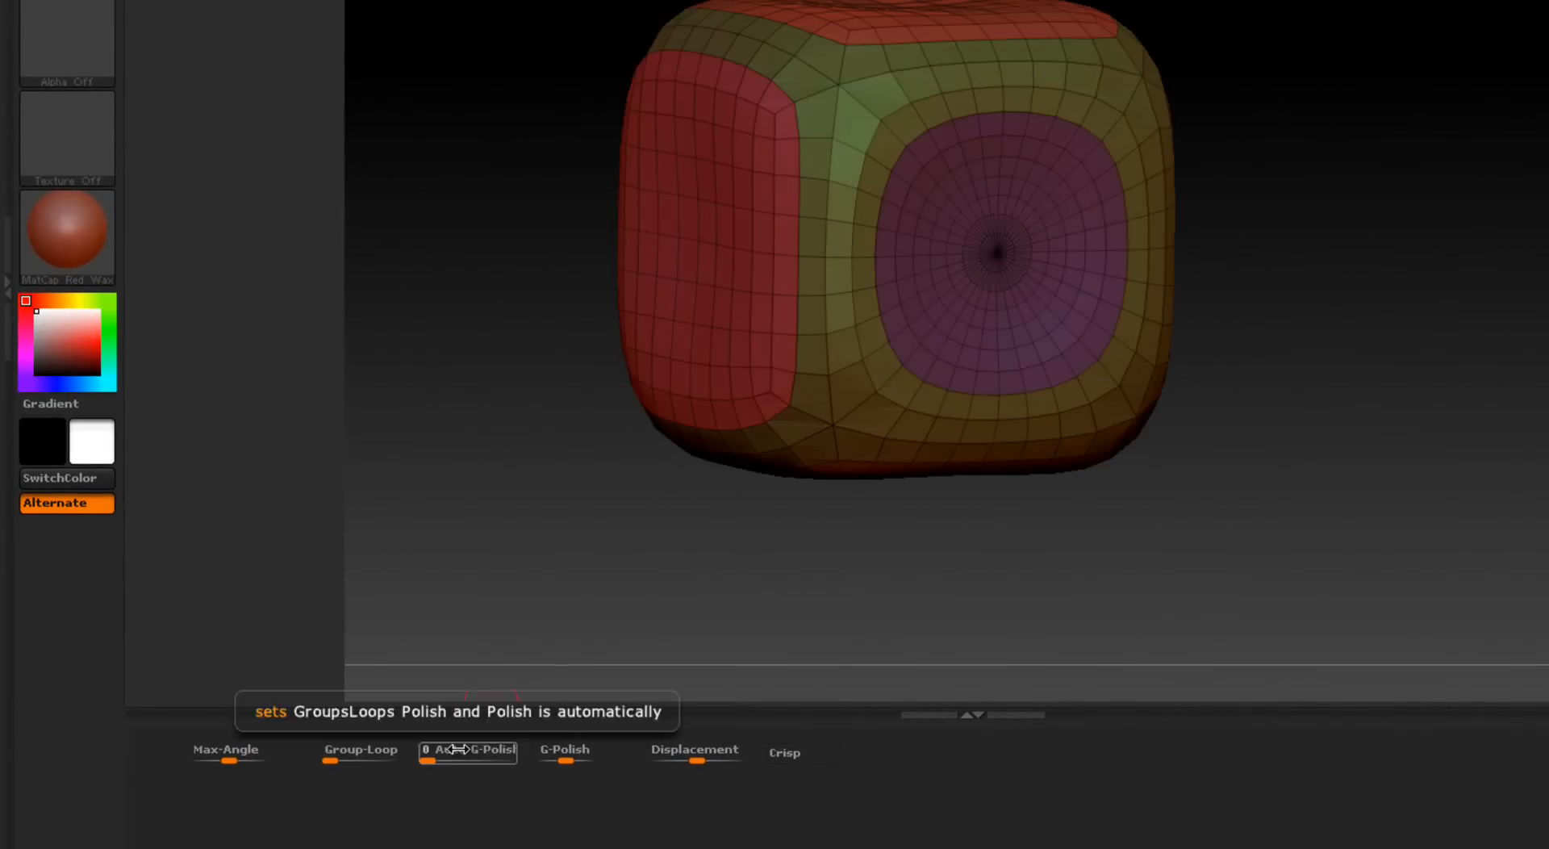
drag(632, 535, 597, 564)
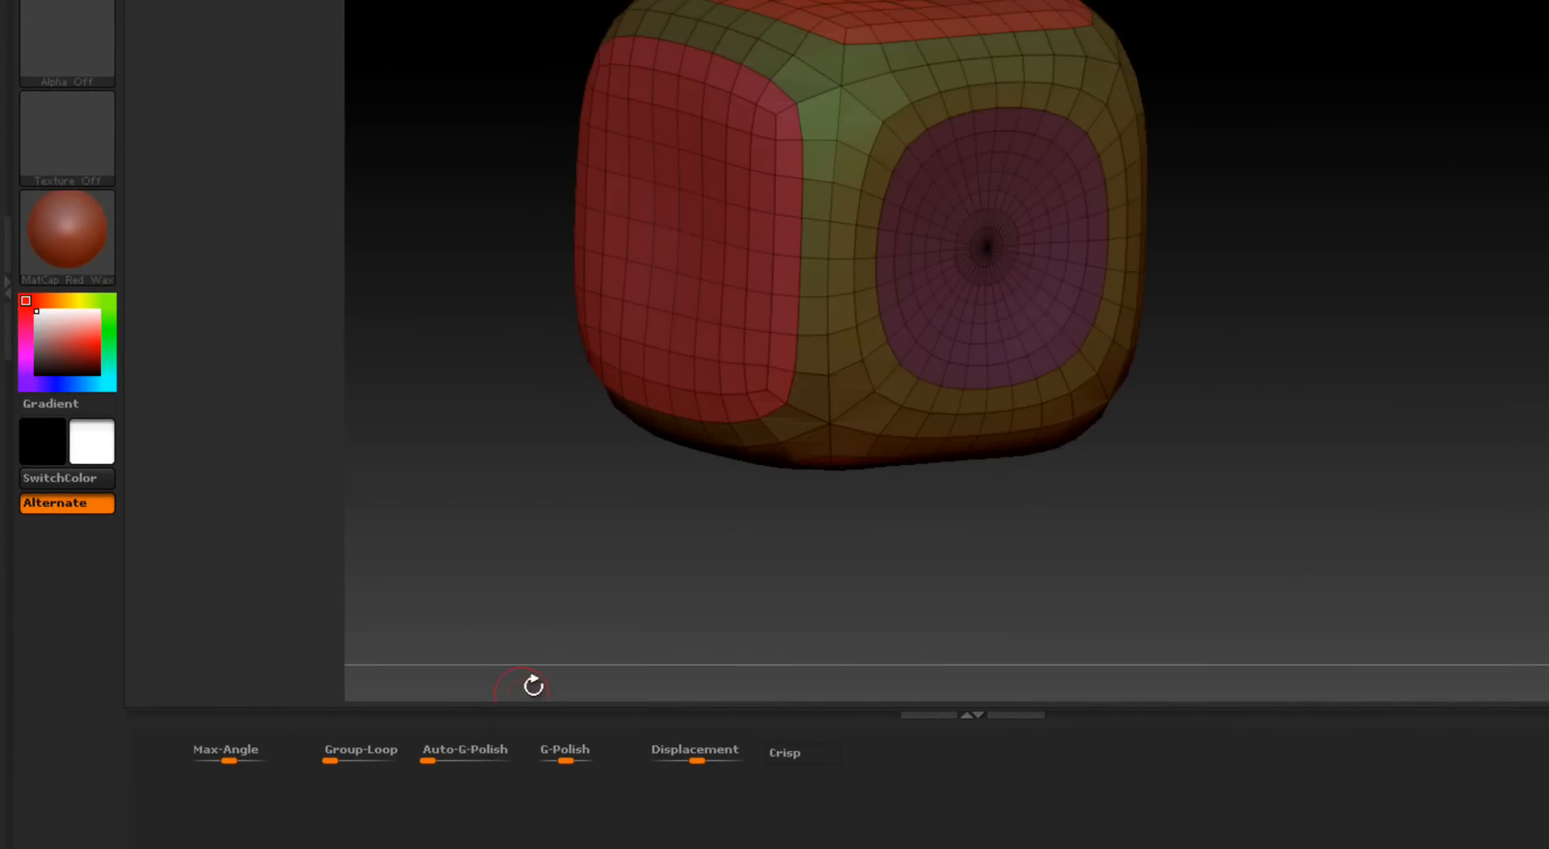
key(ctrl+z)
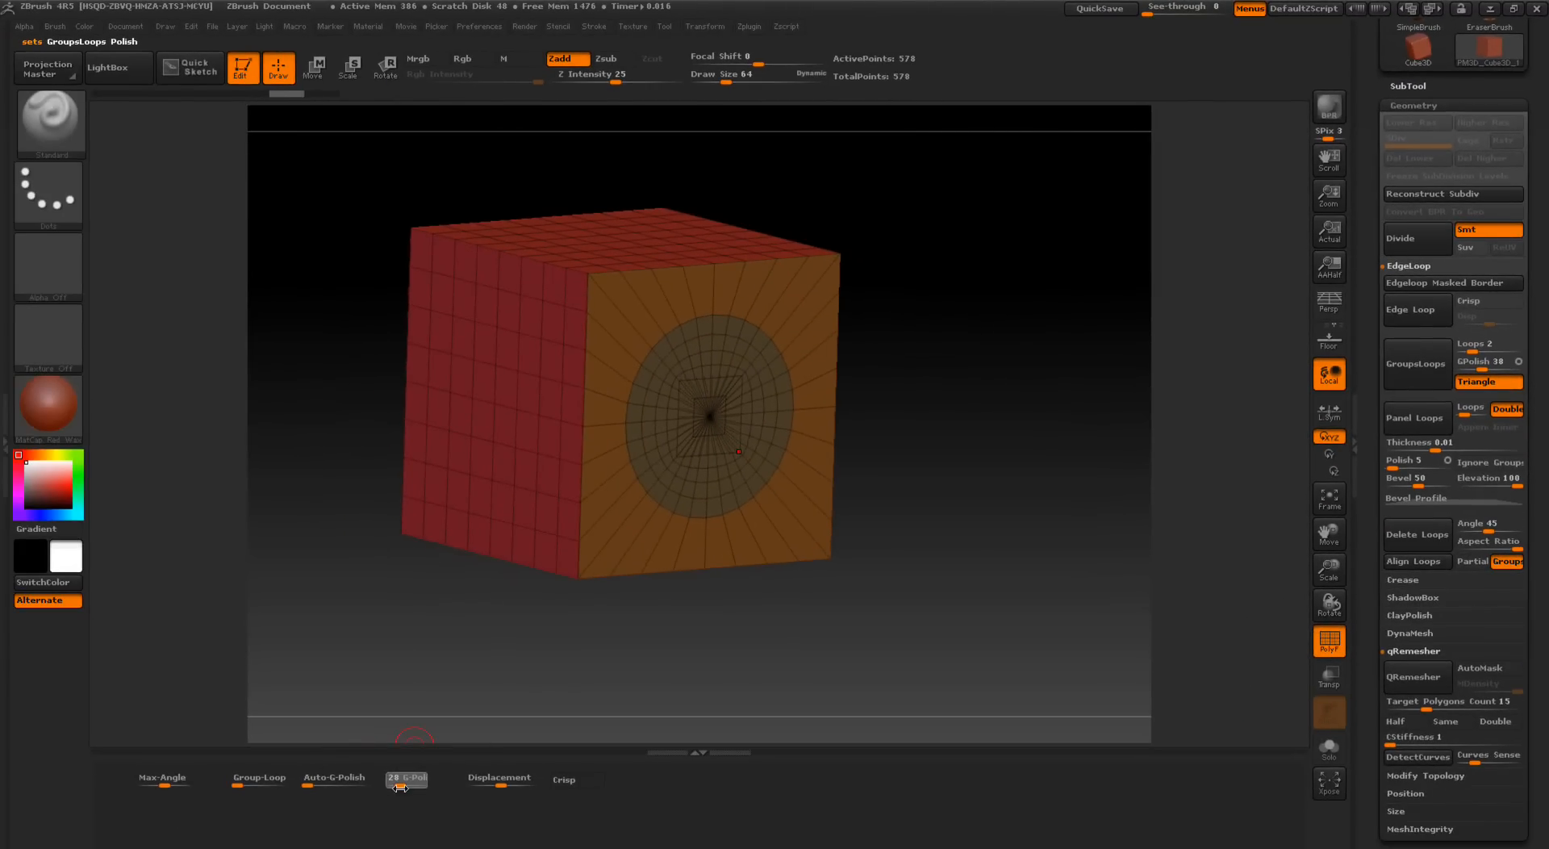
Step: Set G-Polish to 20 and isolate the circular polygroup on the cube's front face
click(400, 787)
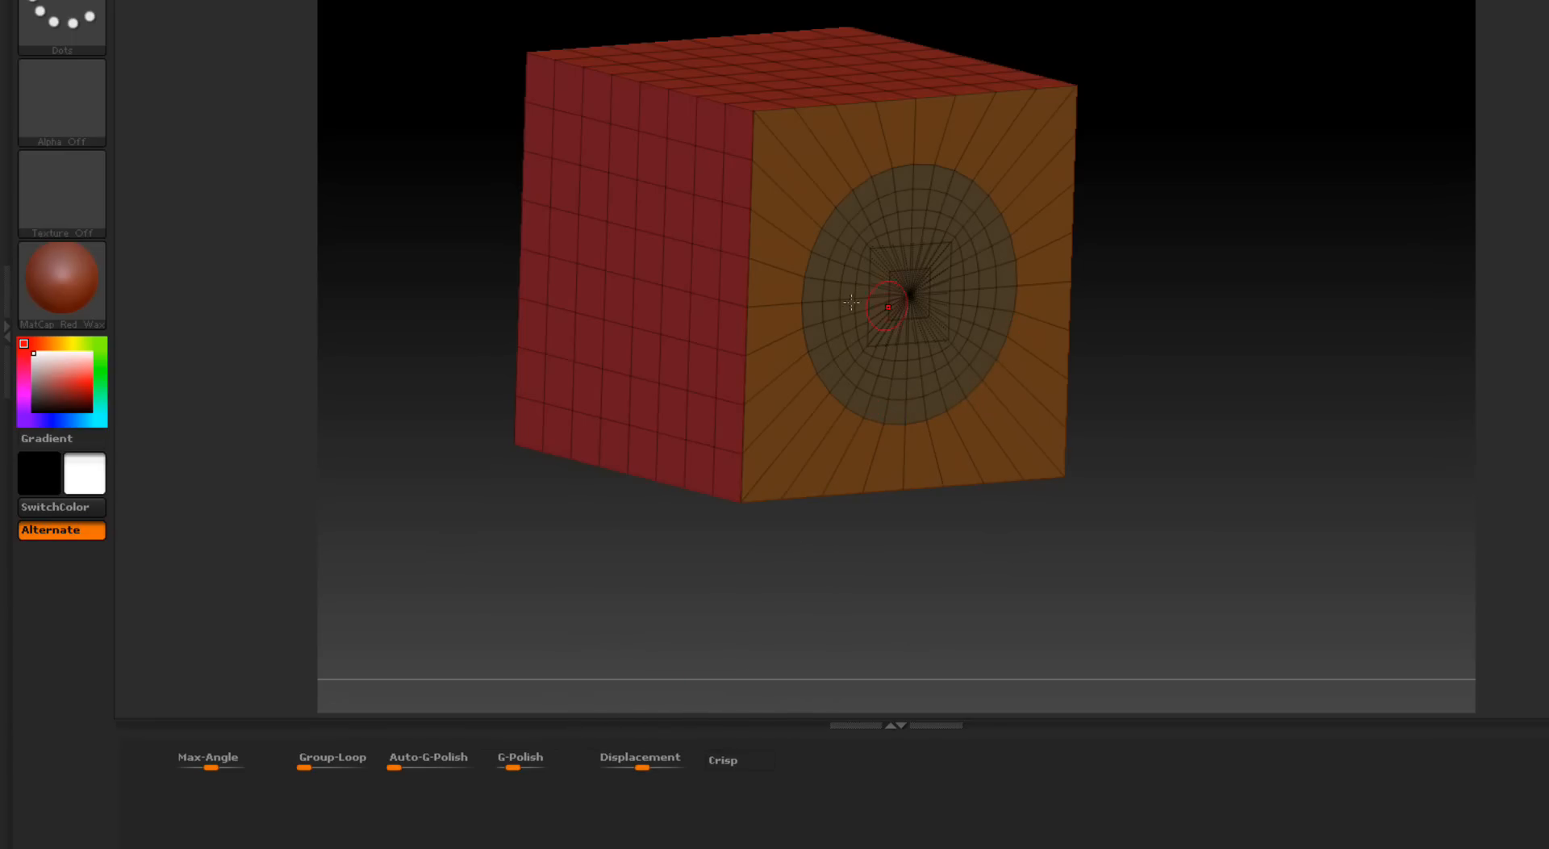
ctrl+shift+click(929, 211)
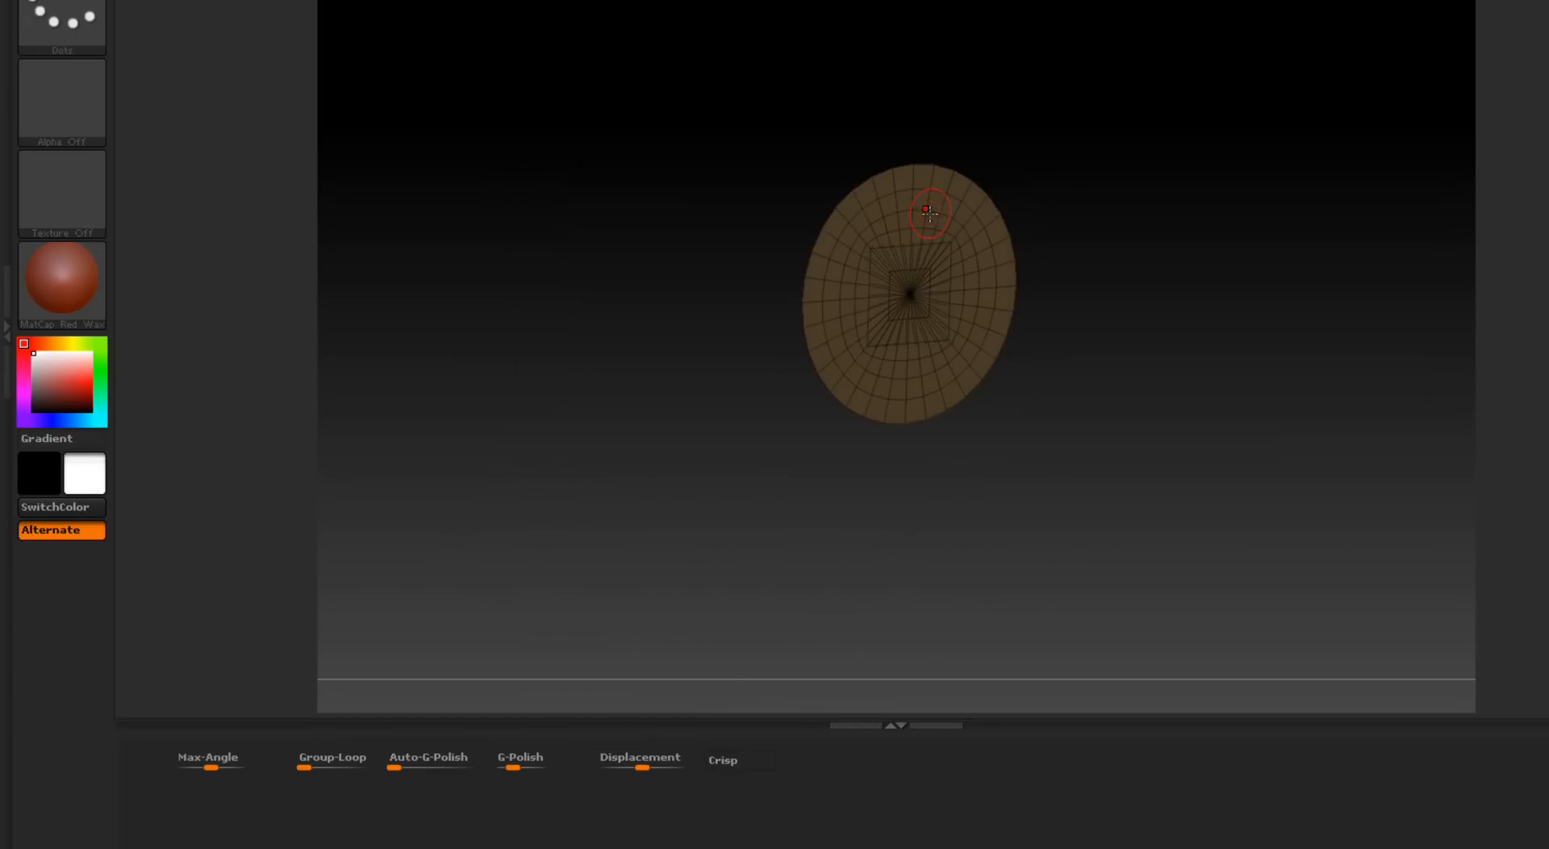
Step: Try extruding the isolated circle outward with a positive Displacement, view it on the whole cube, and undo it
drag(643, 759, 667, 759)
key(ctrl+shift)
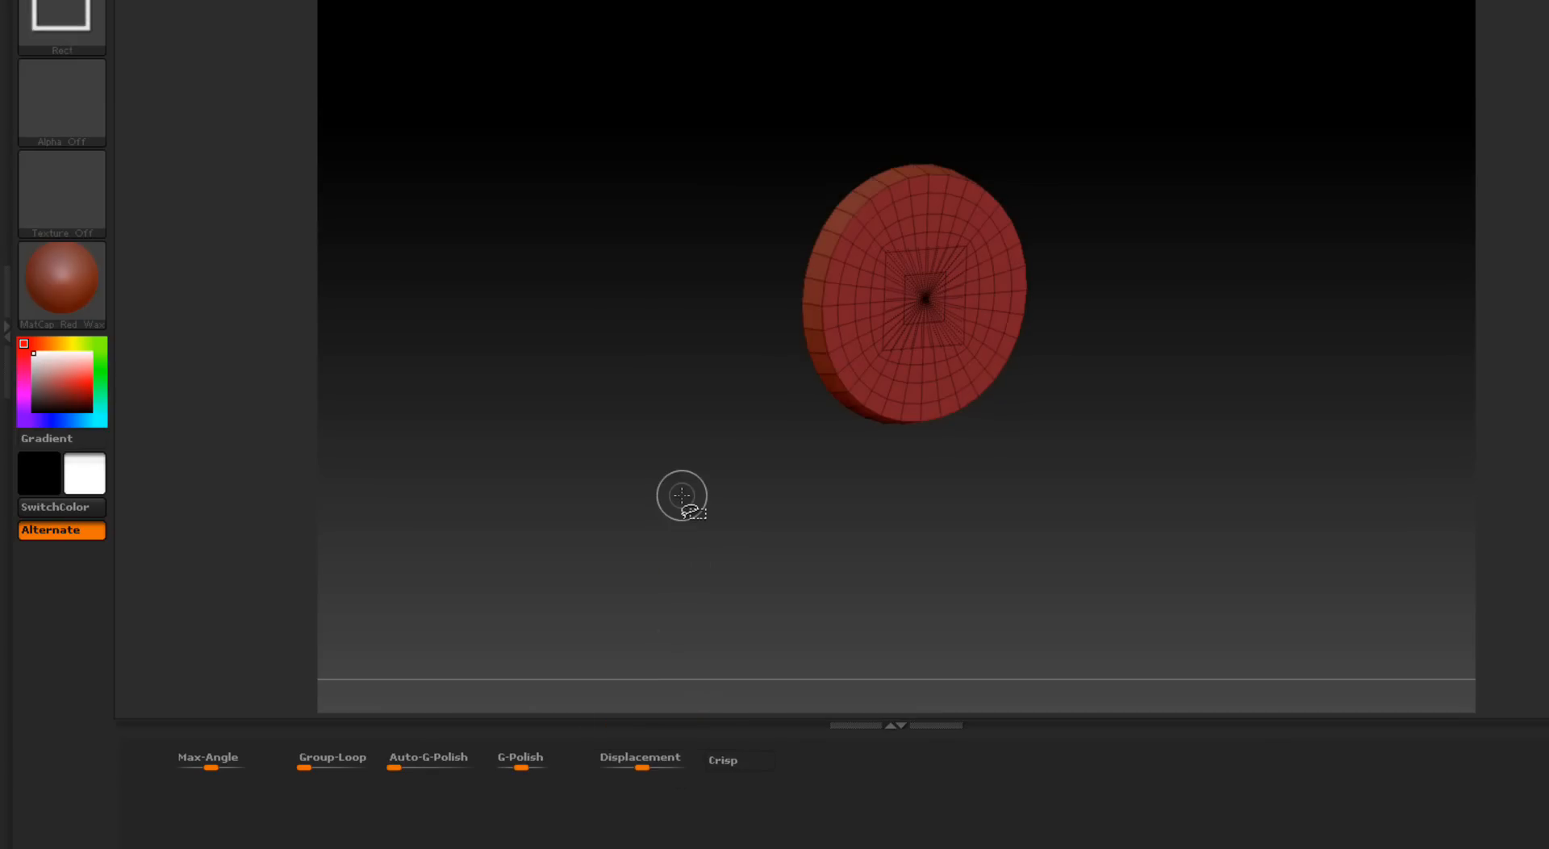
ctrl+shift+click(682, 495)
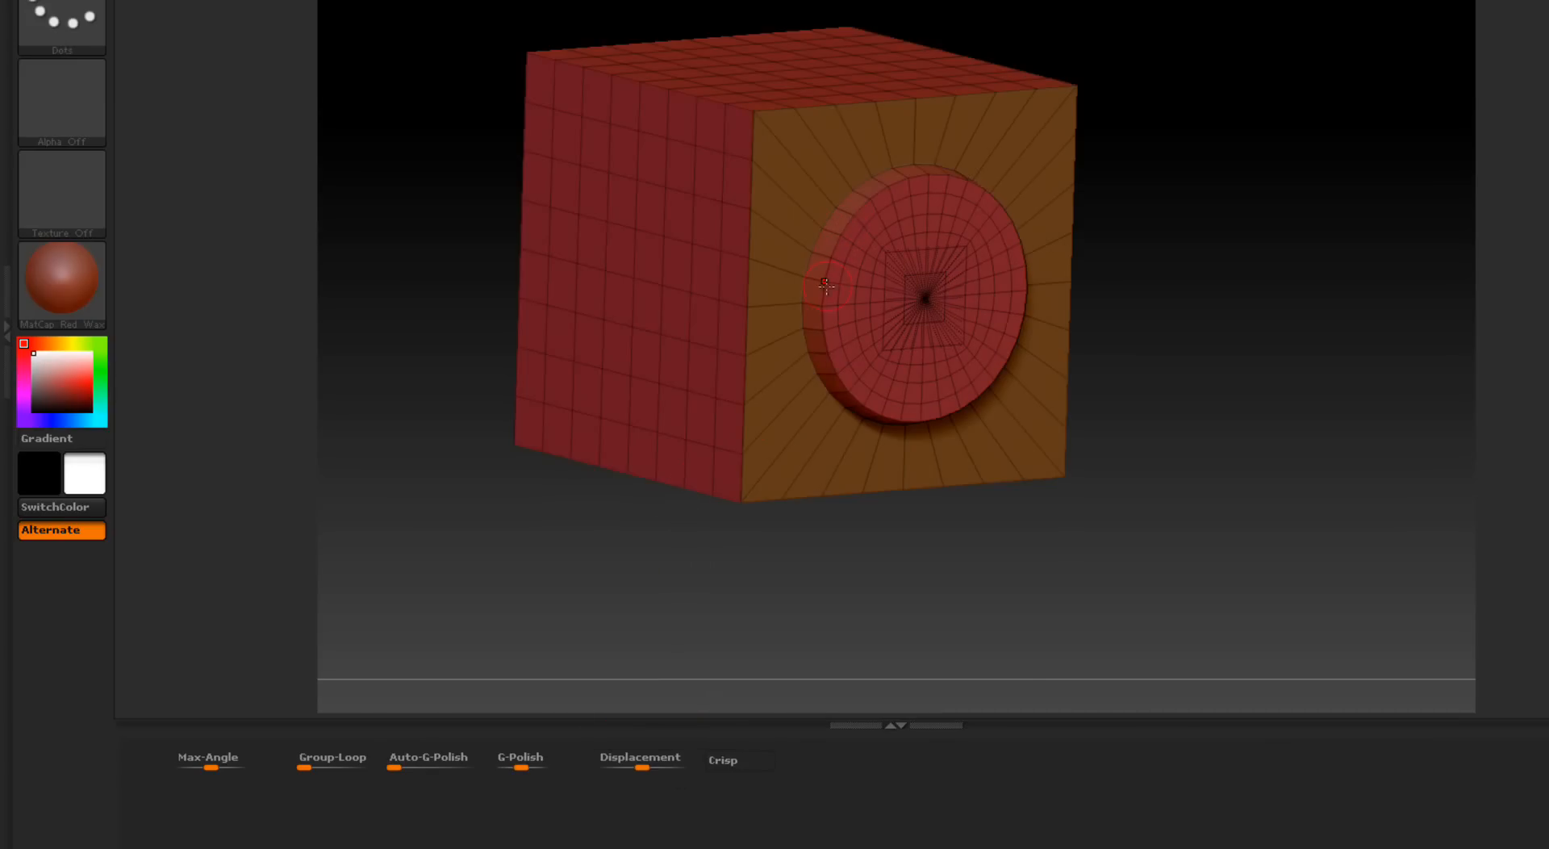
key(ctrl+z)
key(ctrl+z)
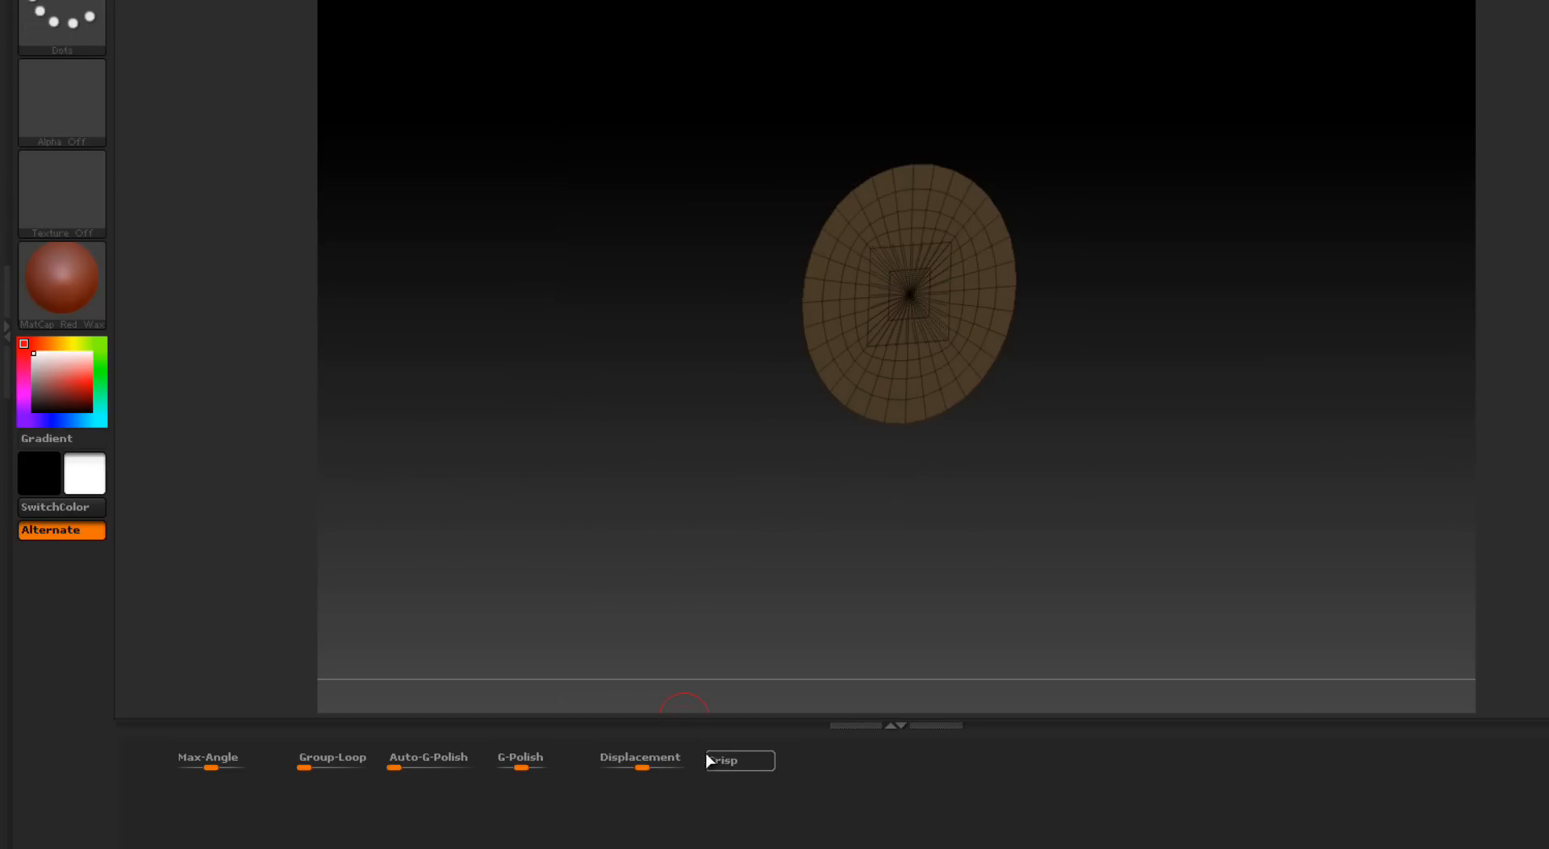
Step: Try the outward Displacement of the circle with Crisp enabled, view it on the whole cube, and undo it
click(729, 763)
drag(643, 760, 665, 761)
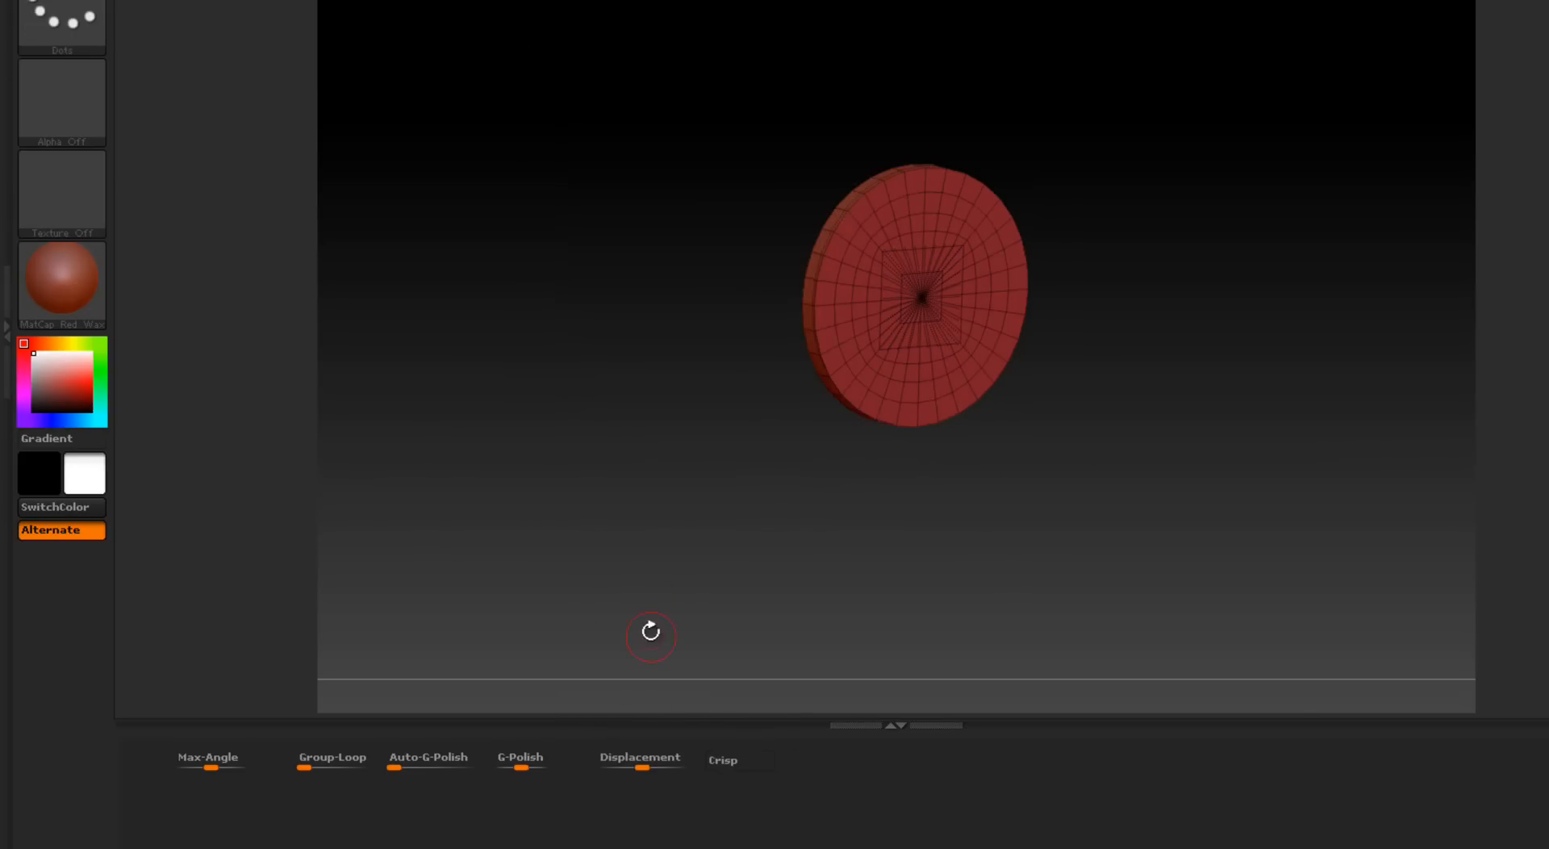
ctrl+shift+click(616, 508)
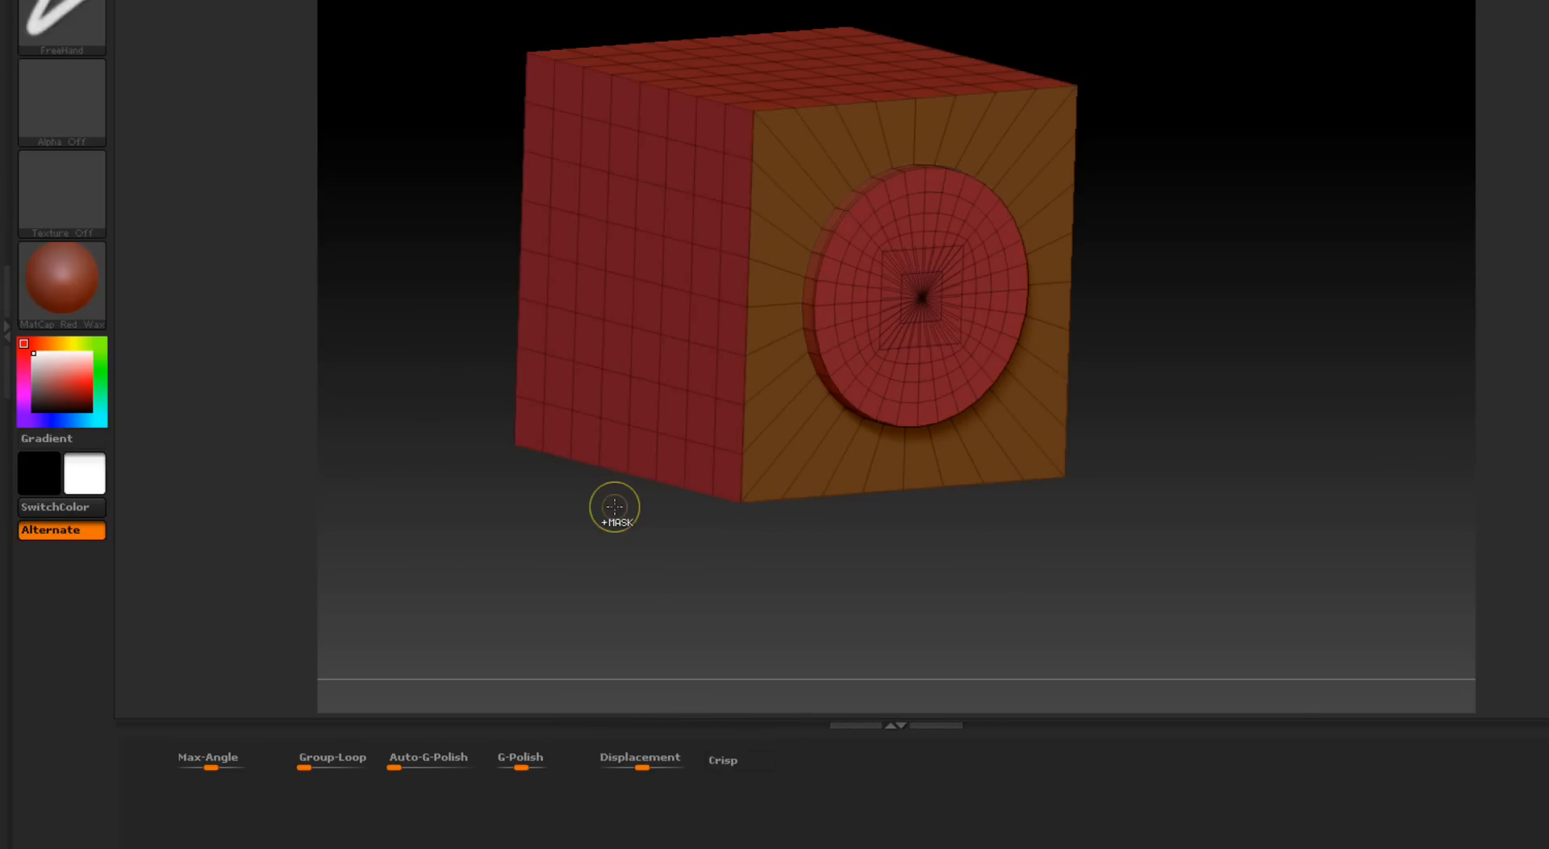
ctrl+shift+click(616, 505)
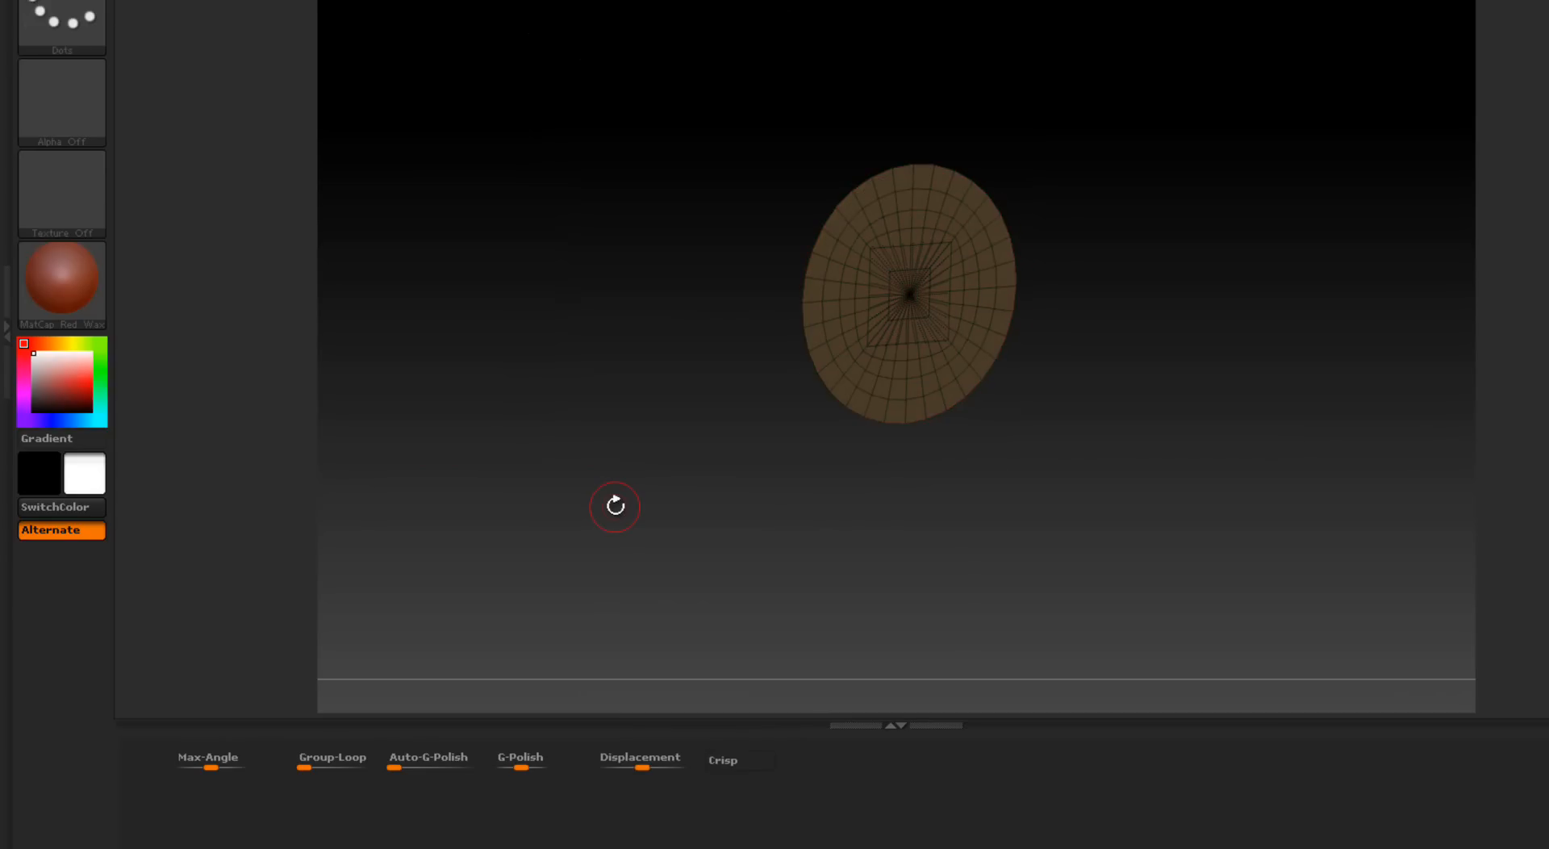
Step: Recess the circle into the cube with Crisp enabled and a negative Displacement, and unhide the whole mesh
click(726, 759)
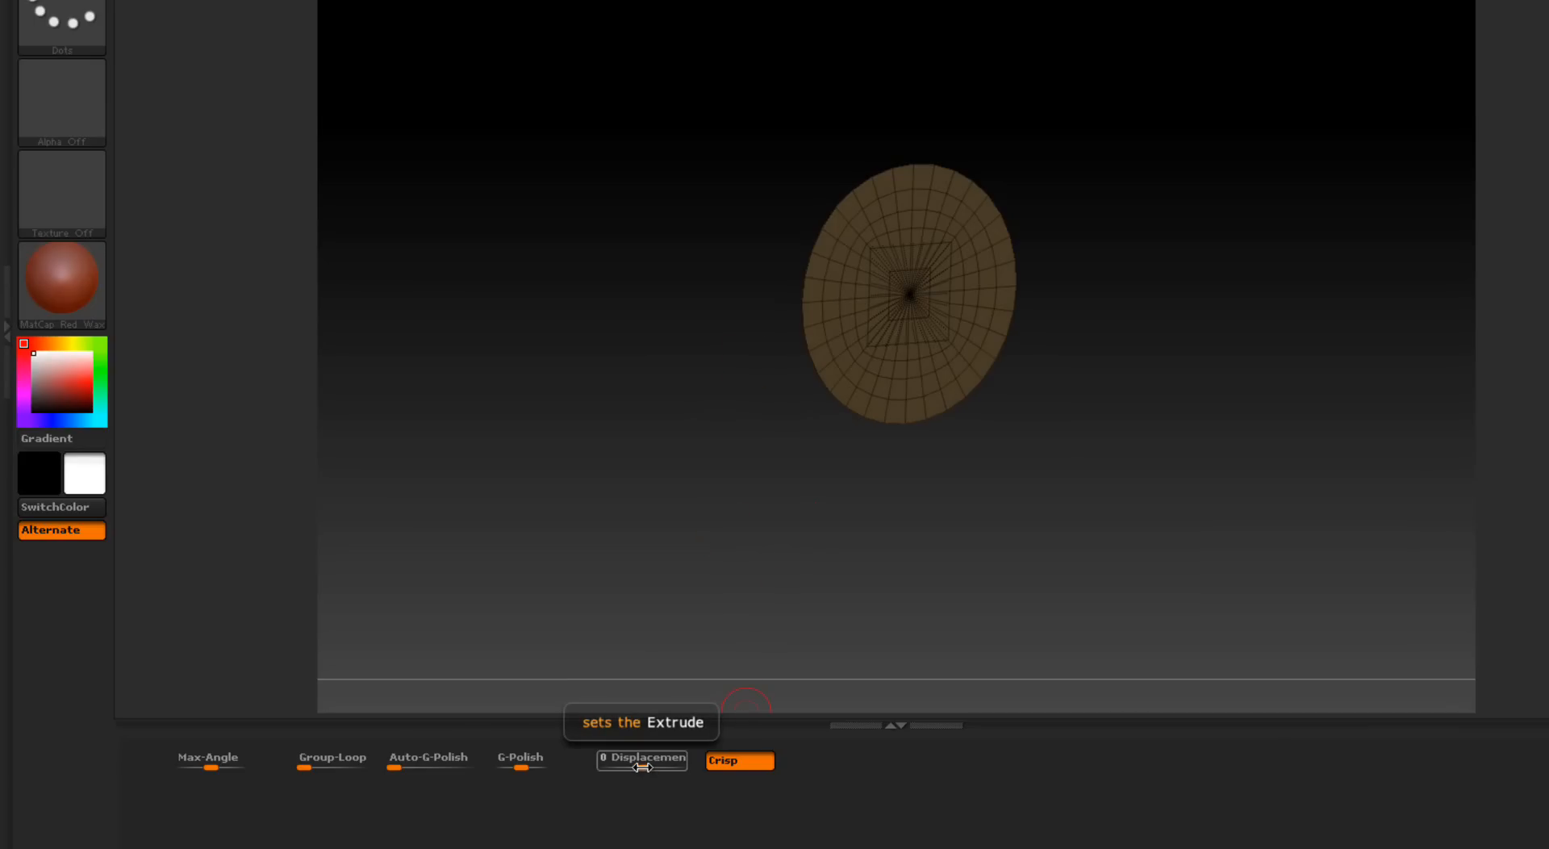
drag(643, 763, 610, 763)
ctrl+shift+click(602, 492)
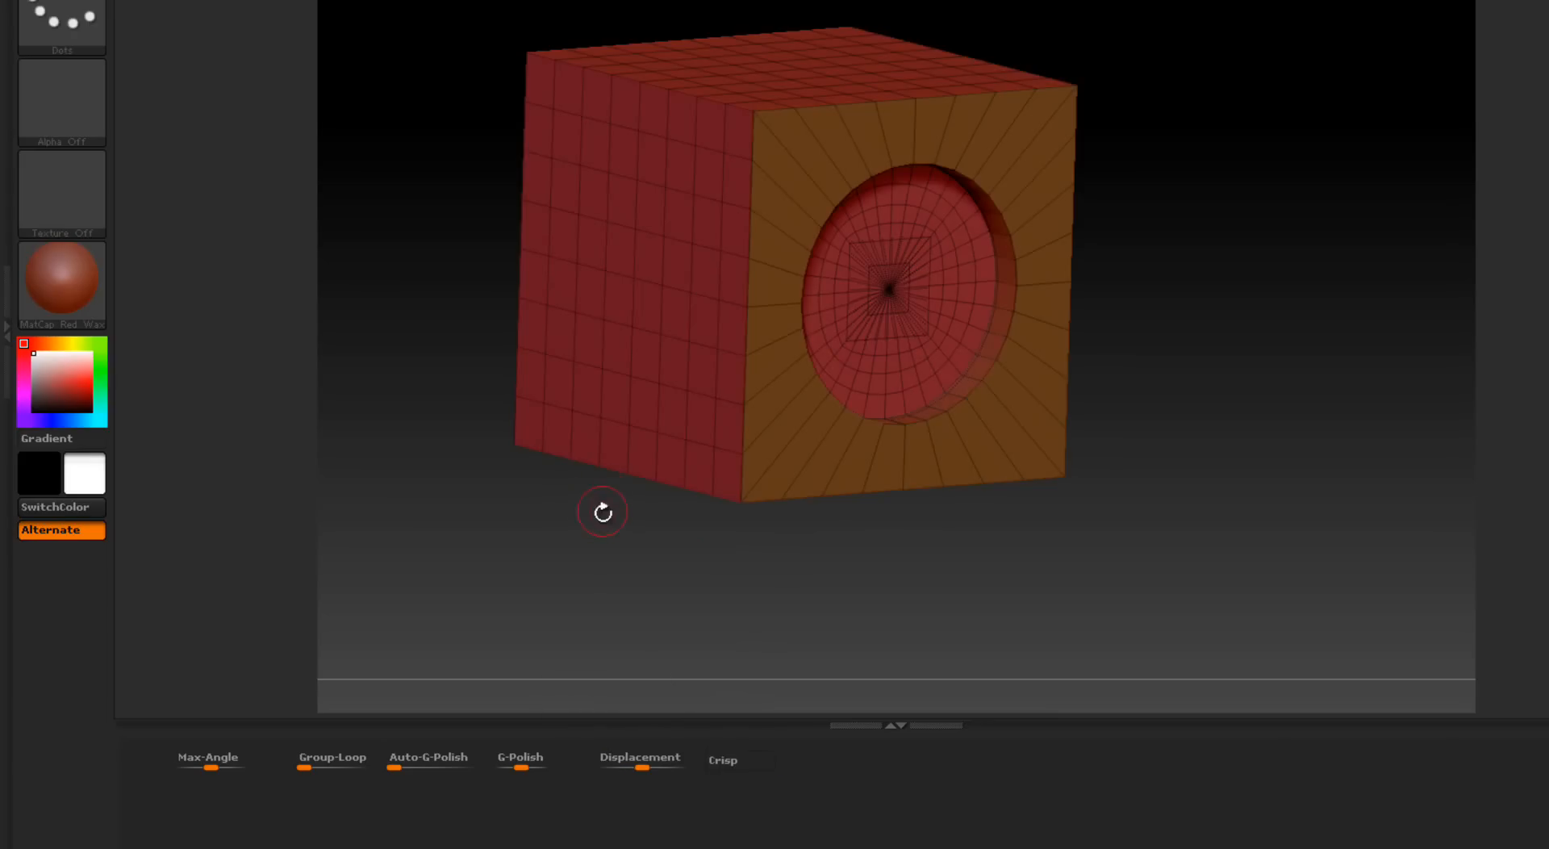
mouse_move(1117, 309)
mouse_down()
mouse_move(1145, 307)
mouse_move(1141, 156)
mouse_up()
ctrl+shift+drag(1124, 12, 940, 274)
ctrl+shift+click(1198, 273)
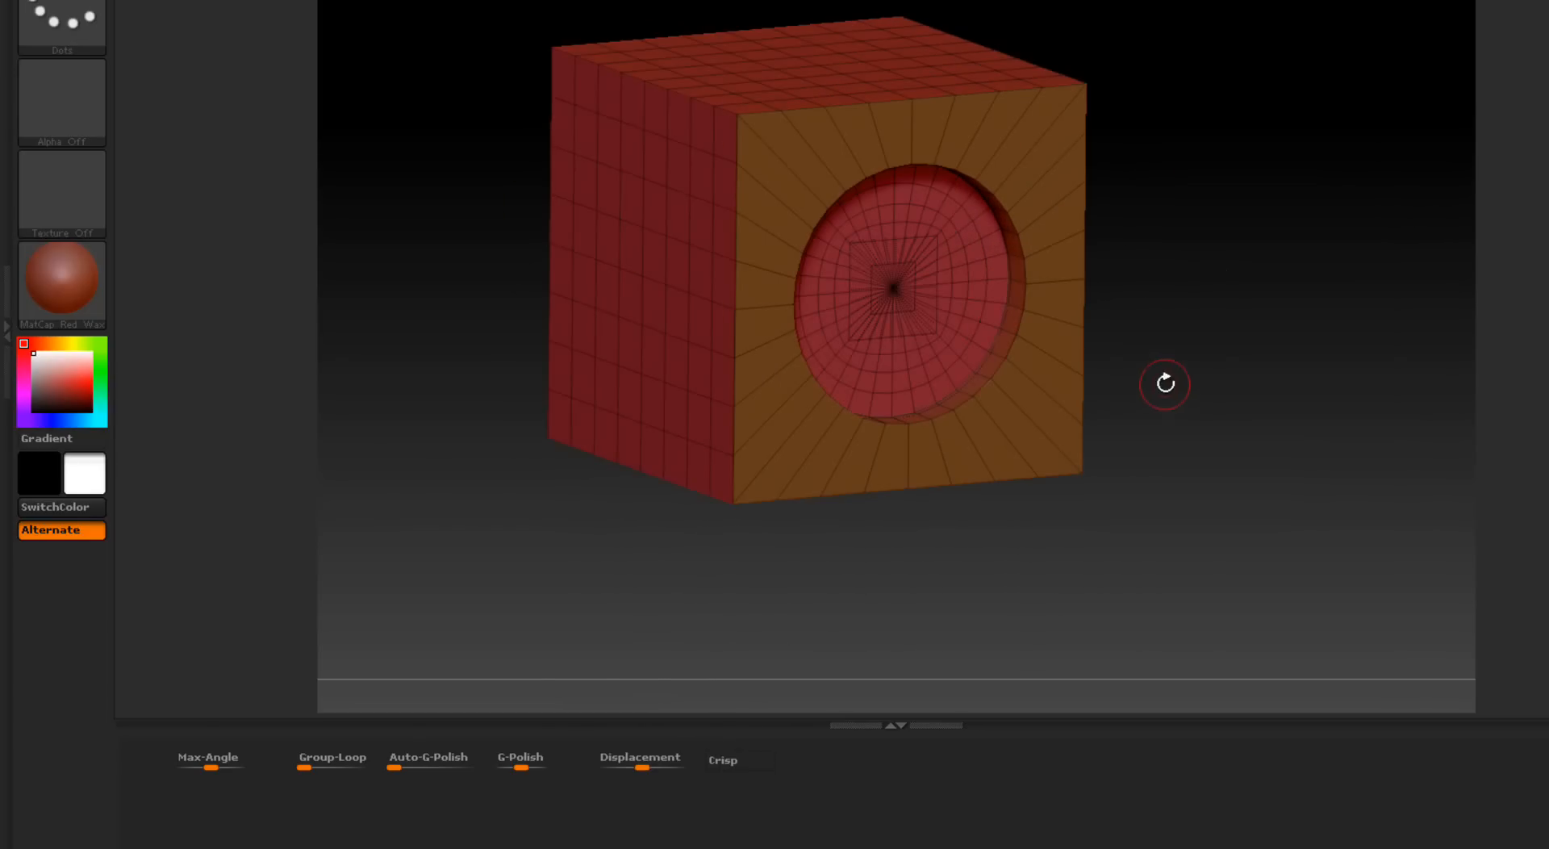
Step: Isolate the central 4 by 4 block of polygons on the cube's adjacent gridded side face
drag(1163, 384, 1193, 371)
ctrl+shift+click(717, 294)
drag(946, 392, 1243, 378)
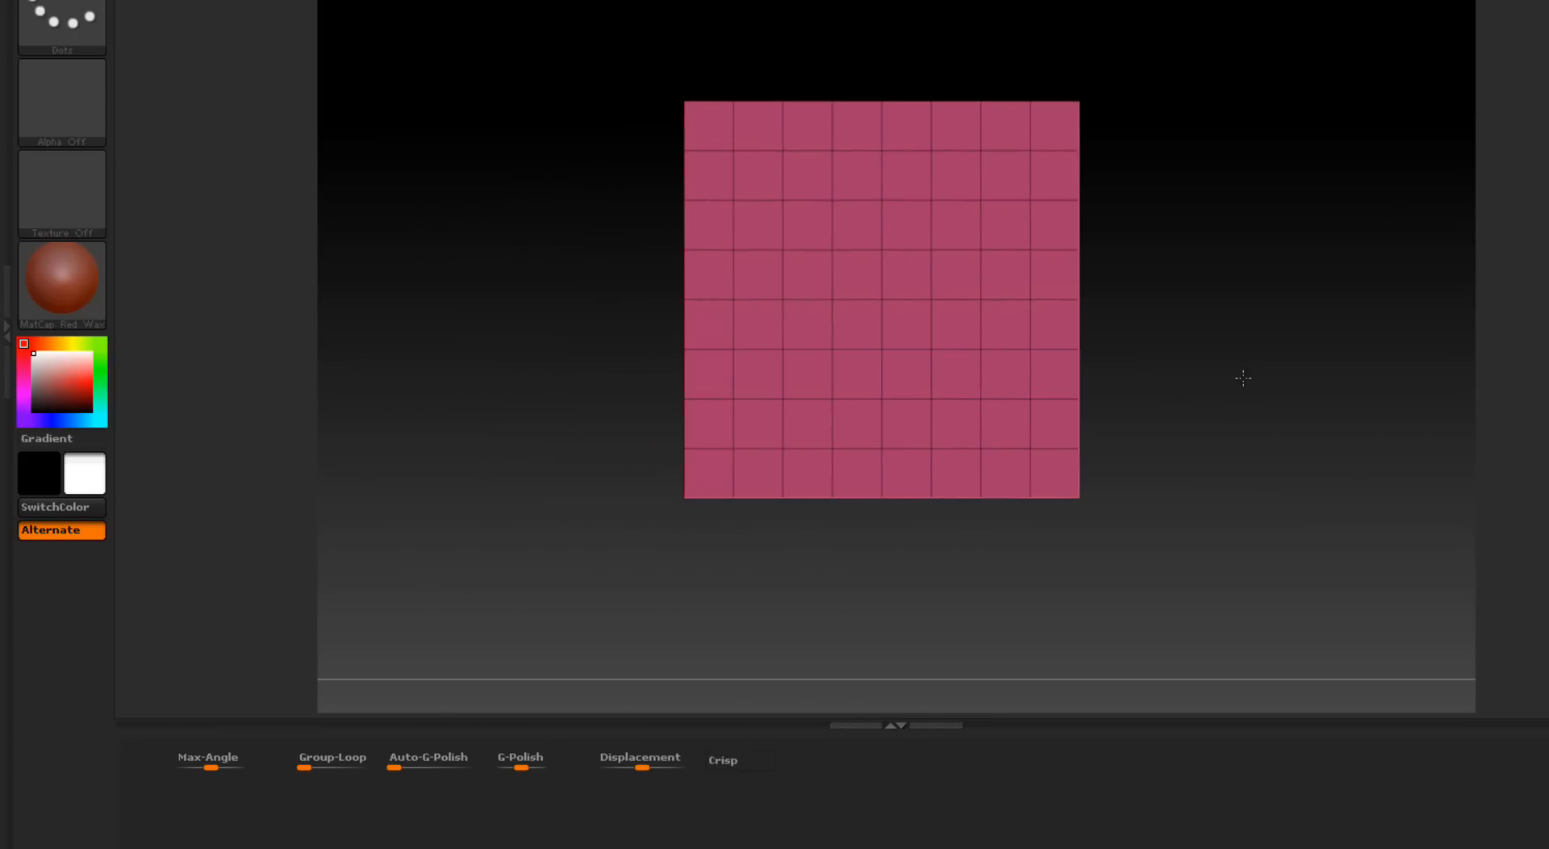
key(ctrl+shift)
ctrl+shift+drag(768, 169, 1019, 423)
Step: Try a shallow inward Displacement of the square patch with Crisp enabled, inspect it on the cube, and undo it
click(735, 760)
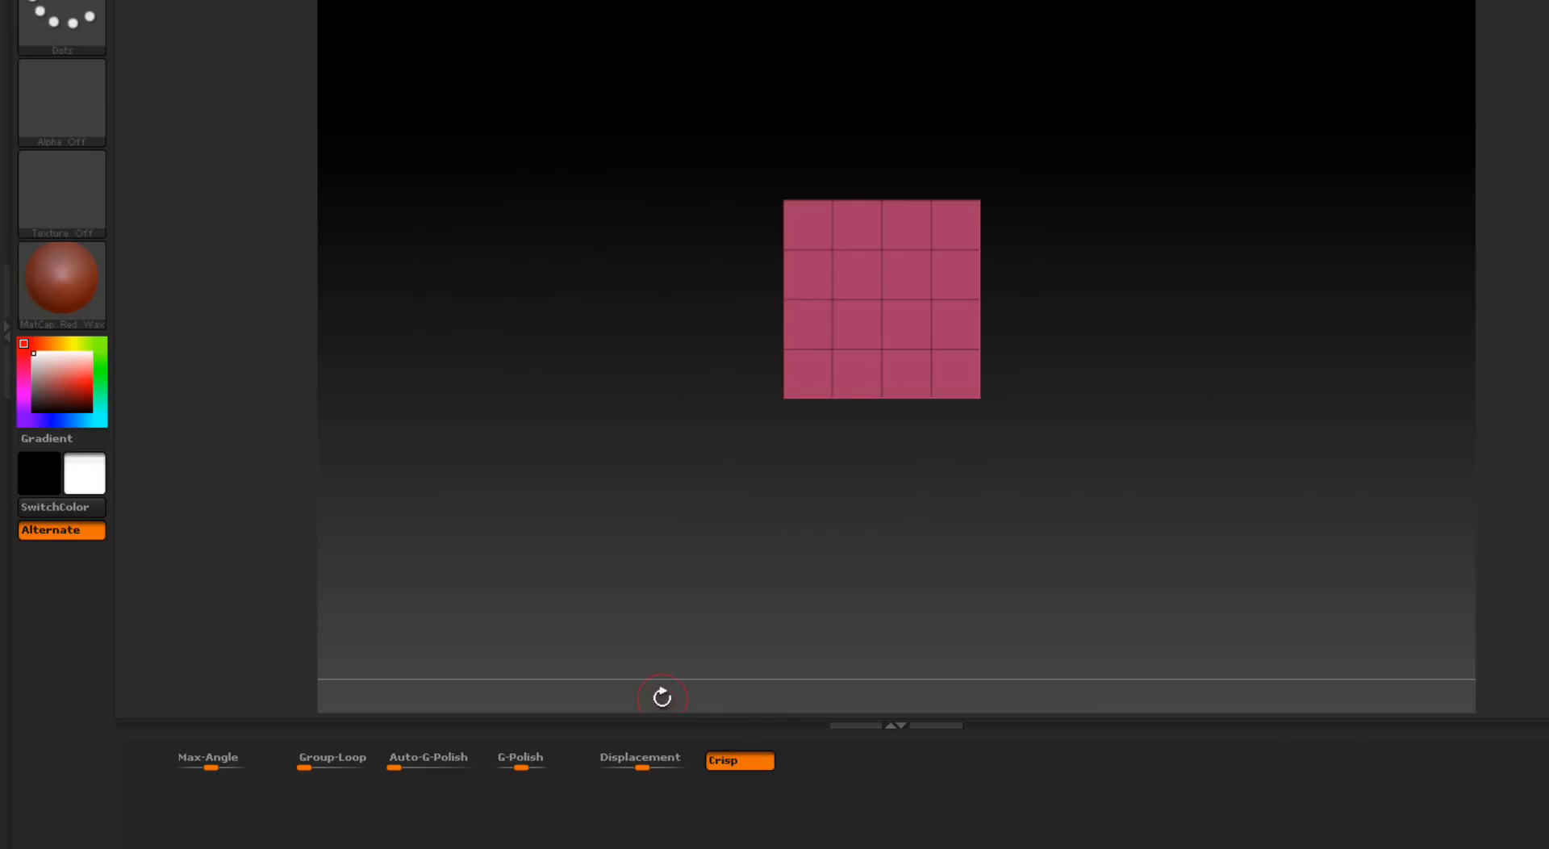
drag(638, 761, 618, 760)
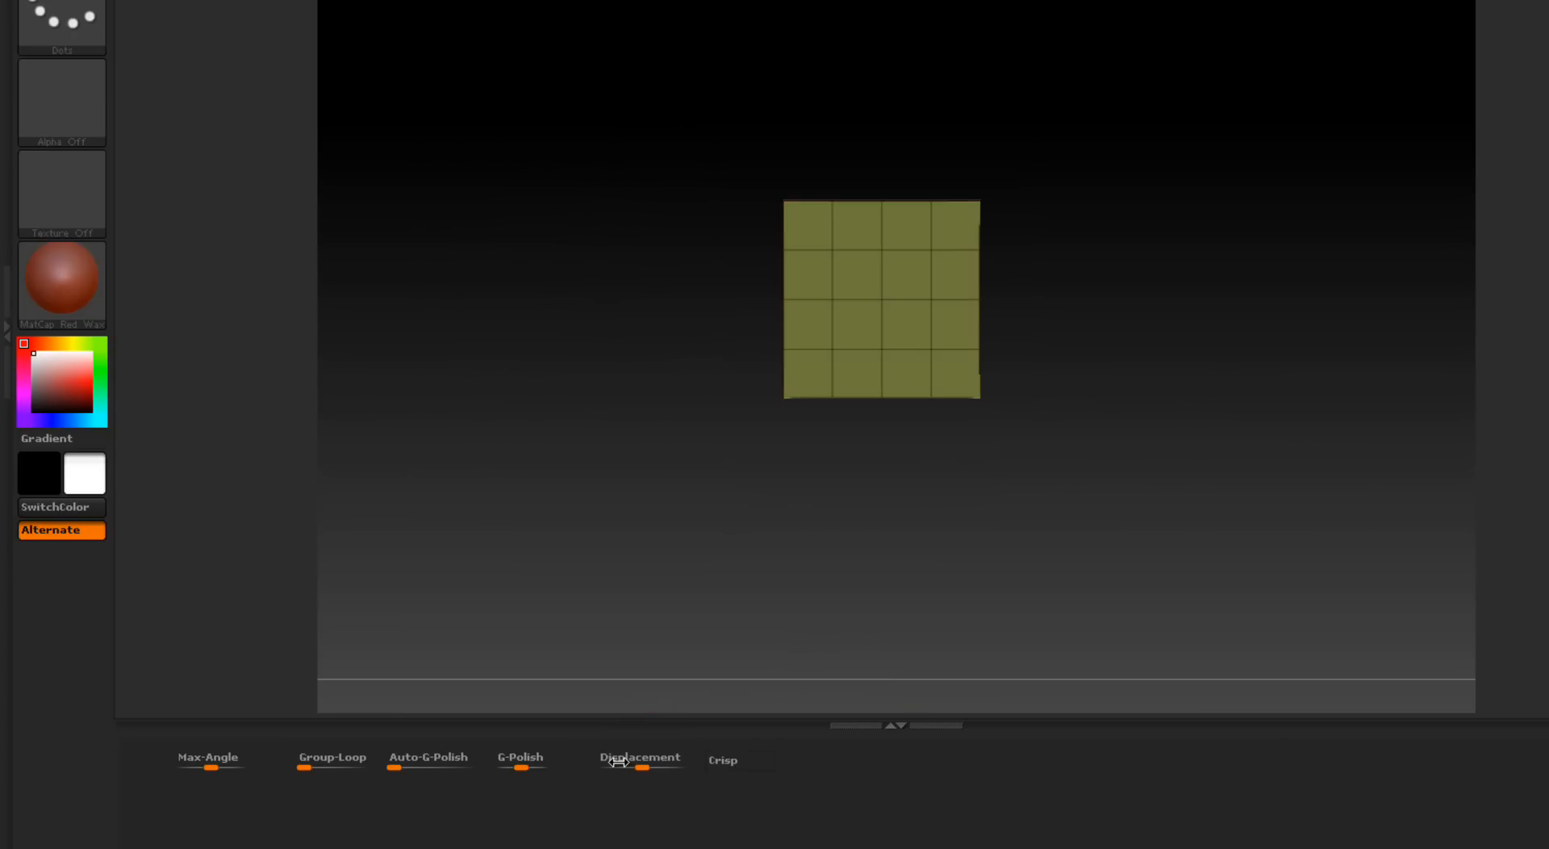
mouse_move(1291, 481)
mouse_down()
mouse_move(1258, 500)
mouse_move(1293, 506)
mouse_up()
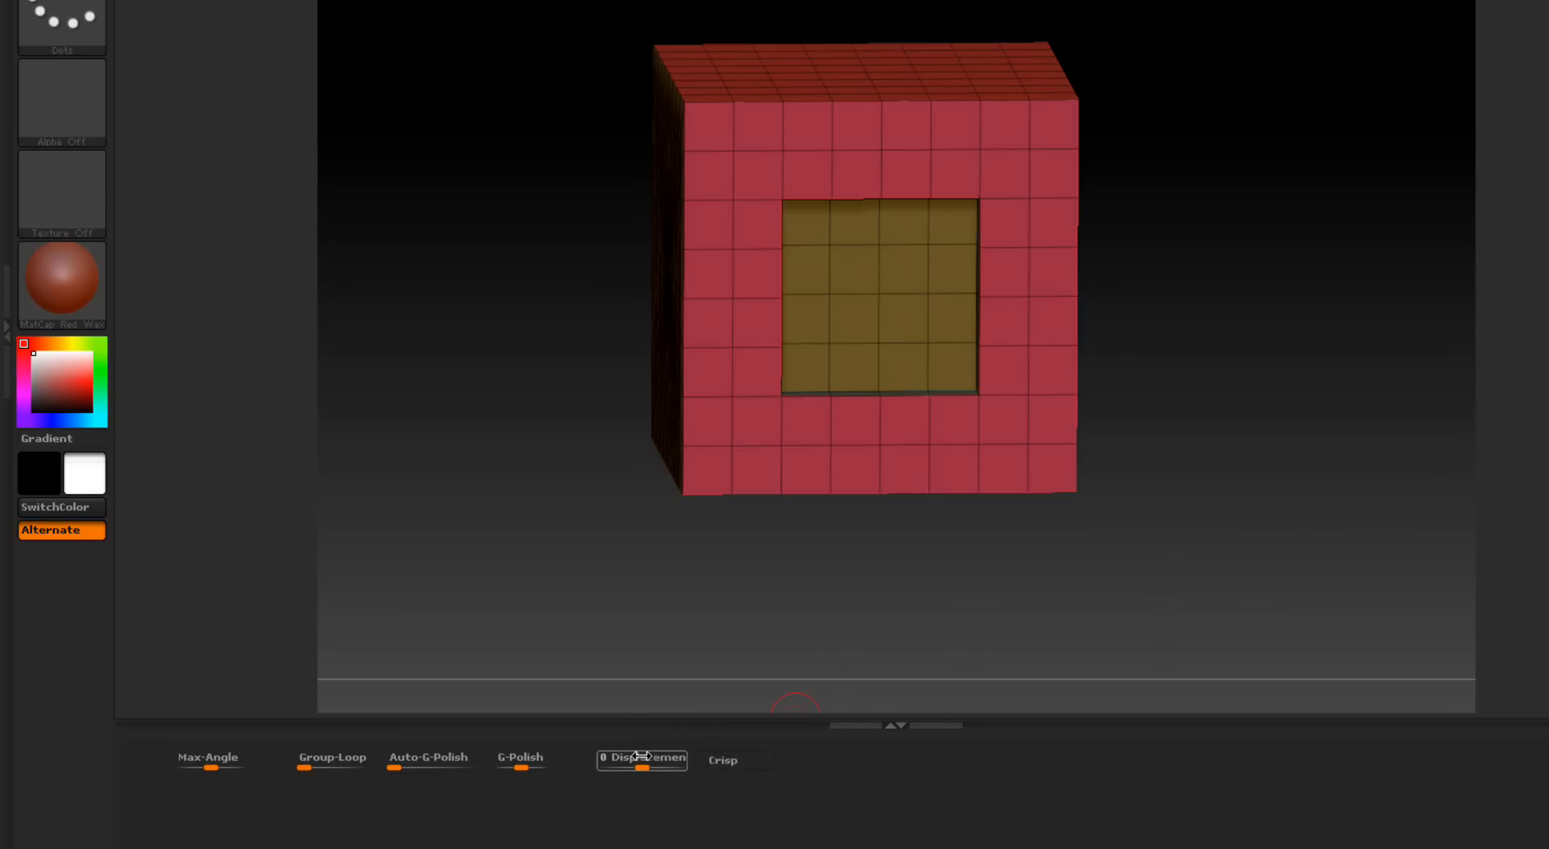
drag(1089, 487, 1216, 504)
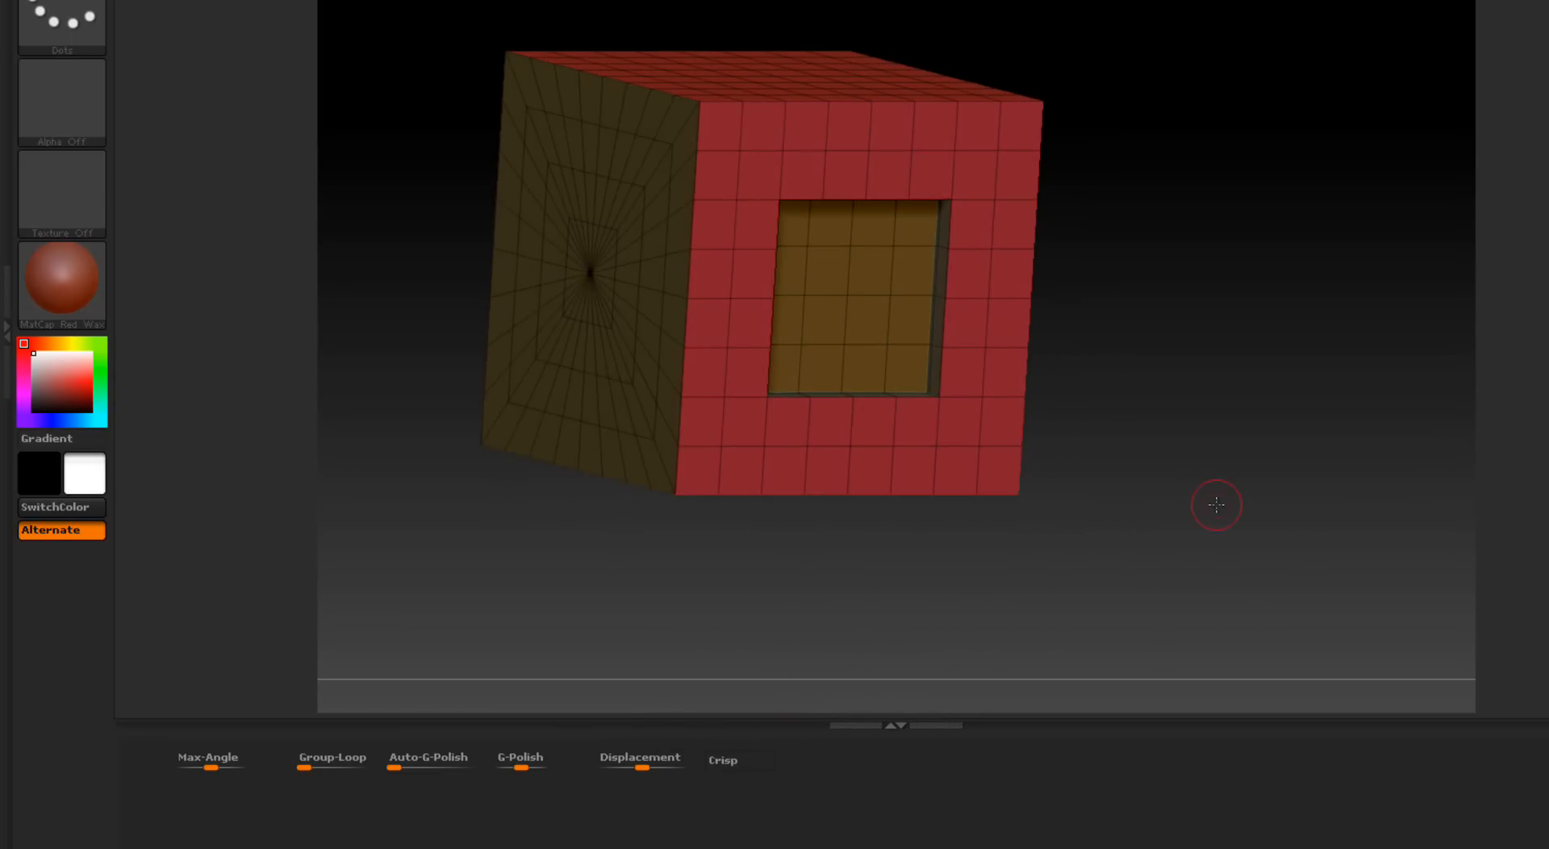
key(ctrl+z)
key(ctrl+z)
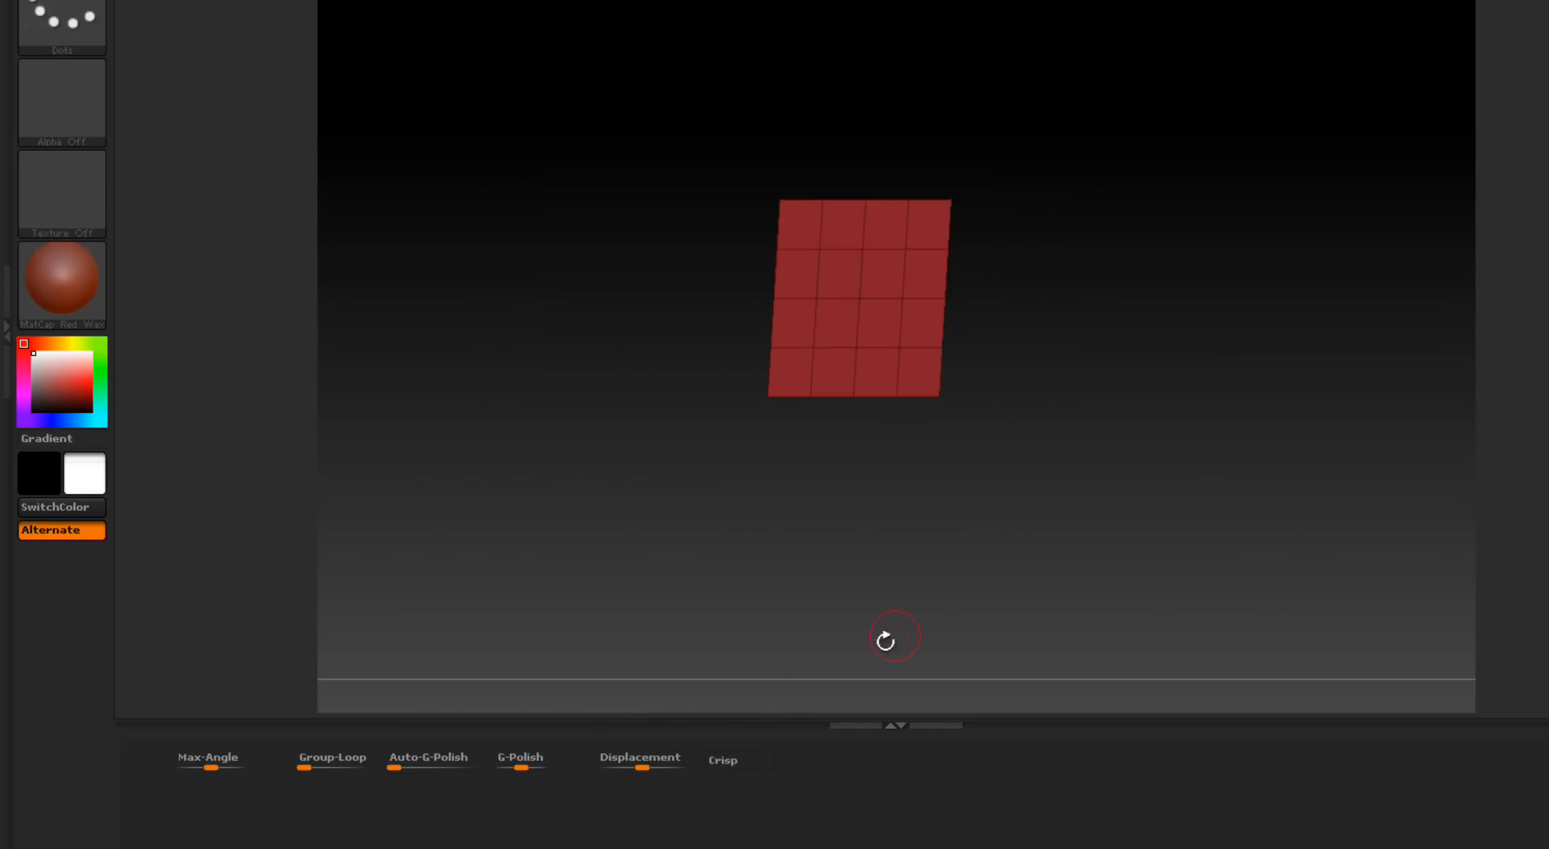
Step: Recess the square patch deeper into the side face with Crisp enabled and a stronger negative Displacement
click(737, 763)
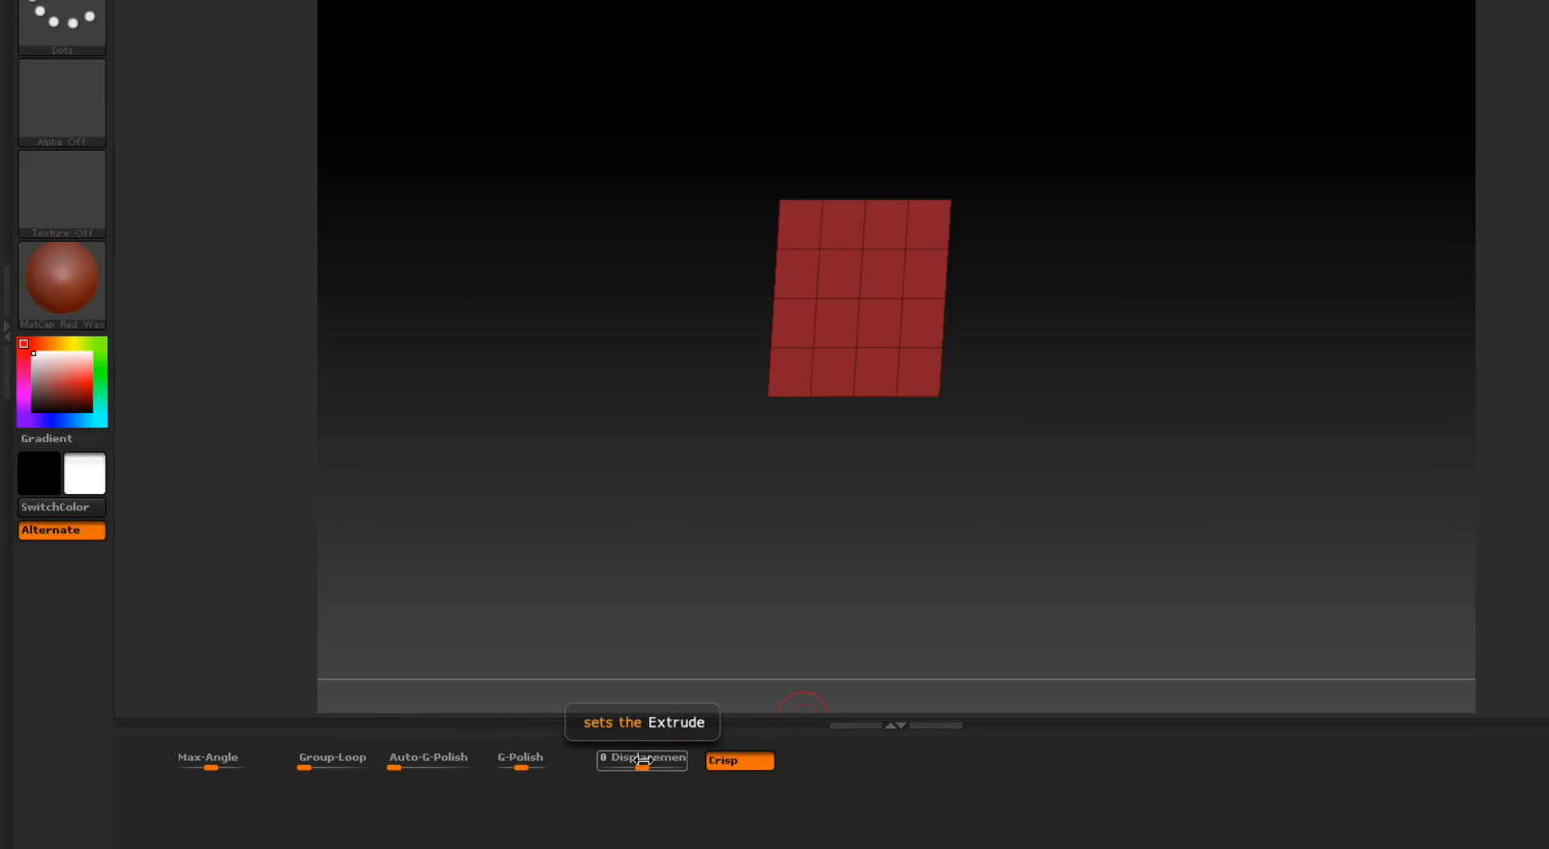
drag(698, 578, 704, 599)
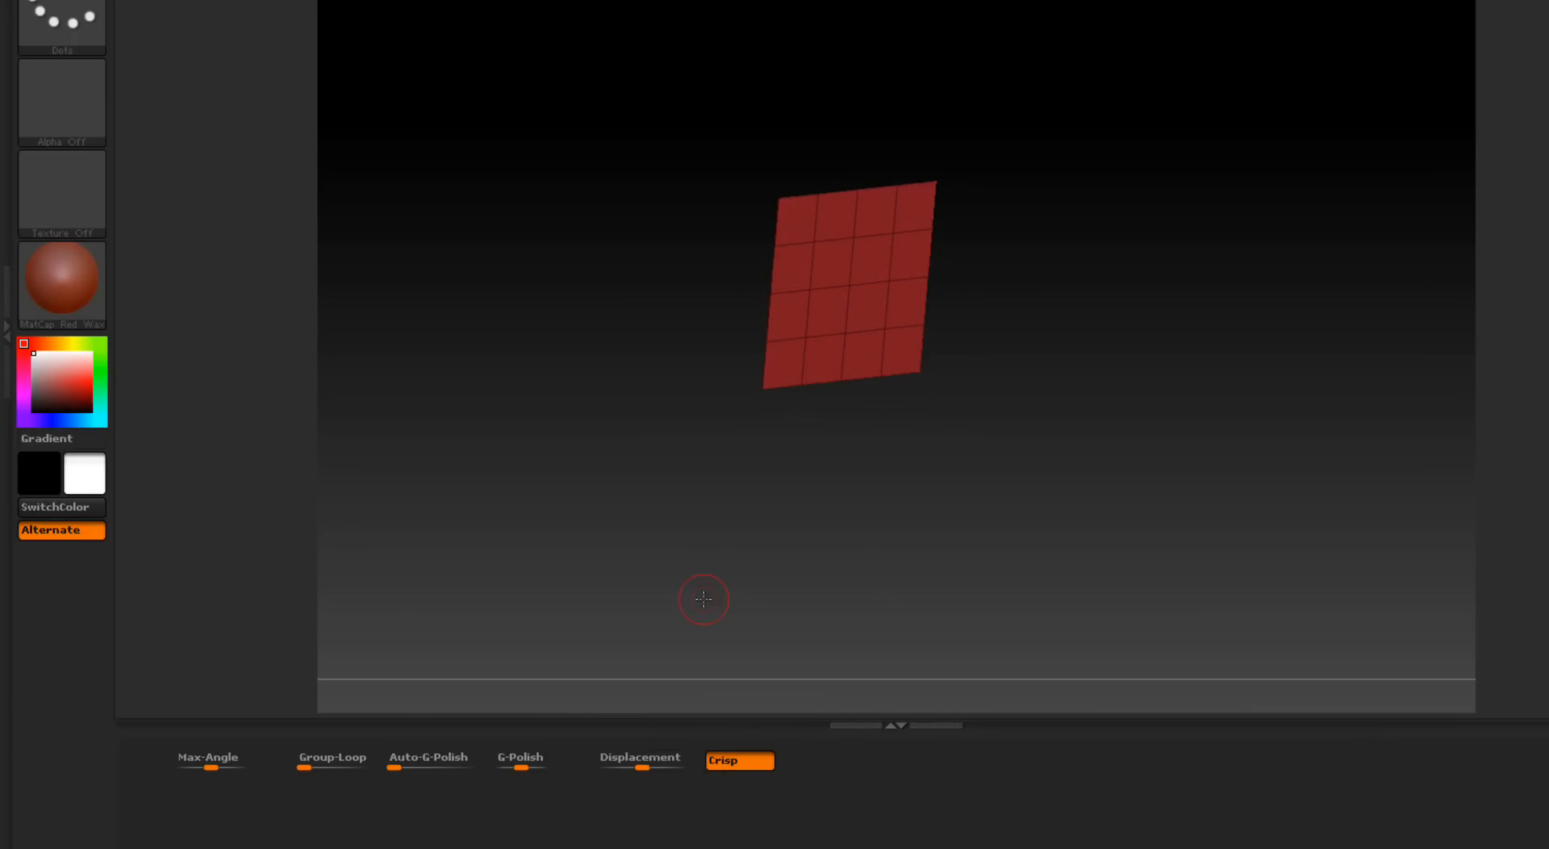
drag(642, 759, 613, 758)
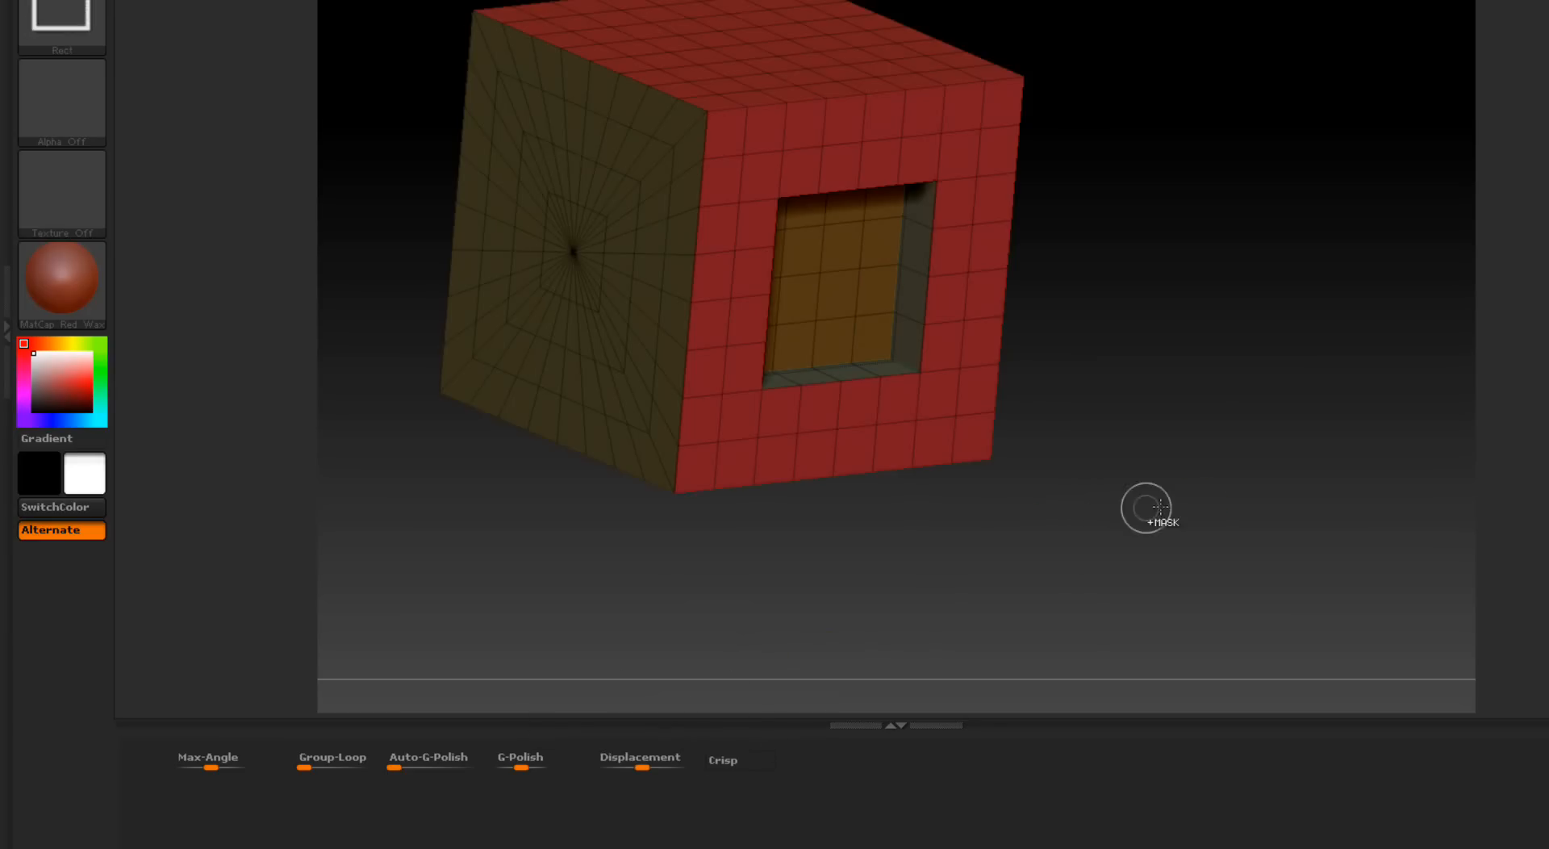
Step: Insert a cylinder at the center of the circular recess with the InsertHCylinder brush, slightly smaller than the hole
drag(1145, 509, 1059, 484)
alt+drag(1366, 371, 1249, 378)
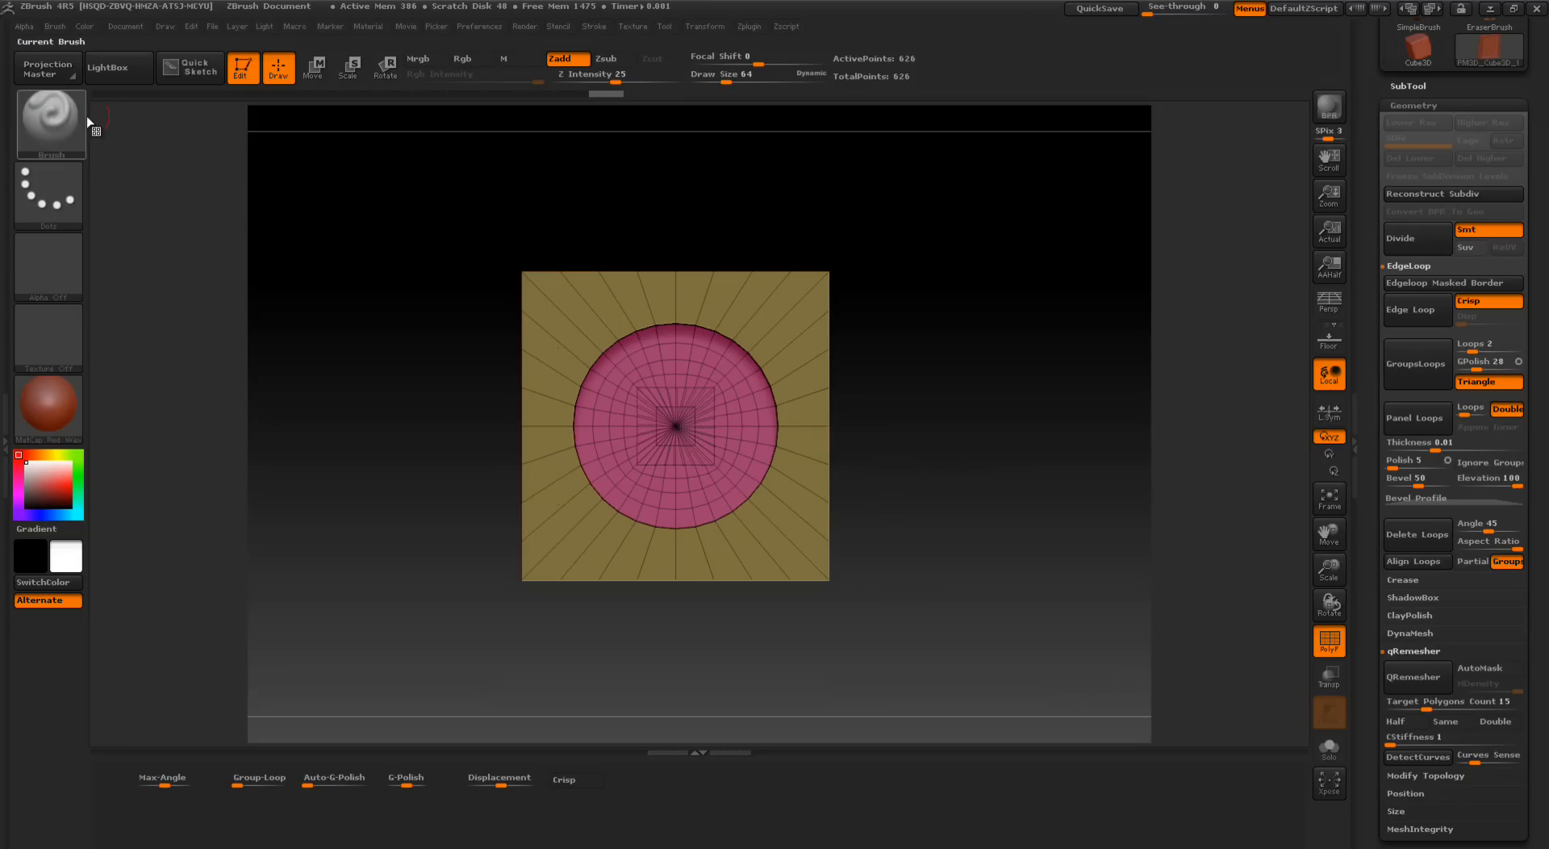
click(73, 121)
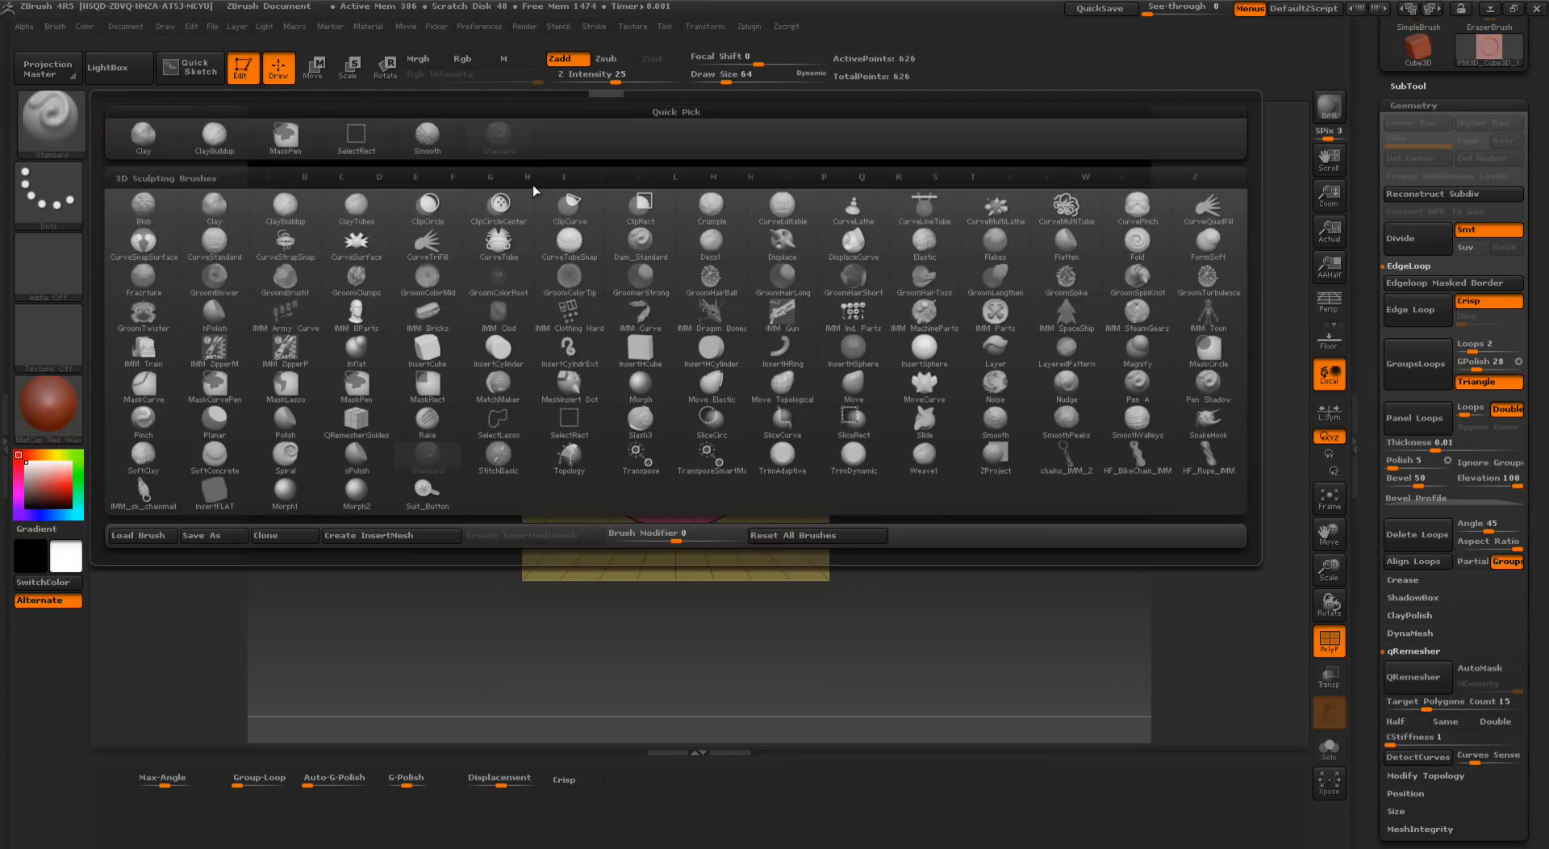
click(565, 181)
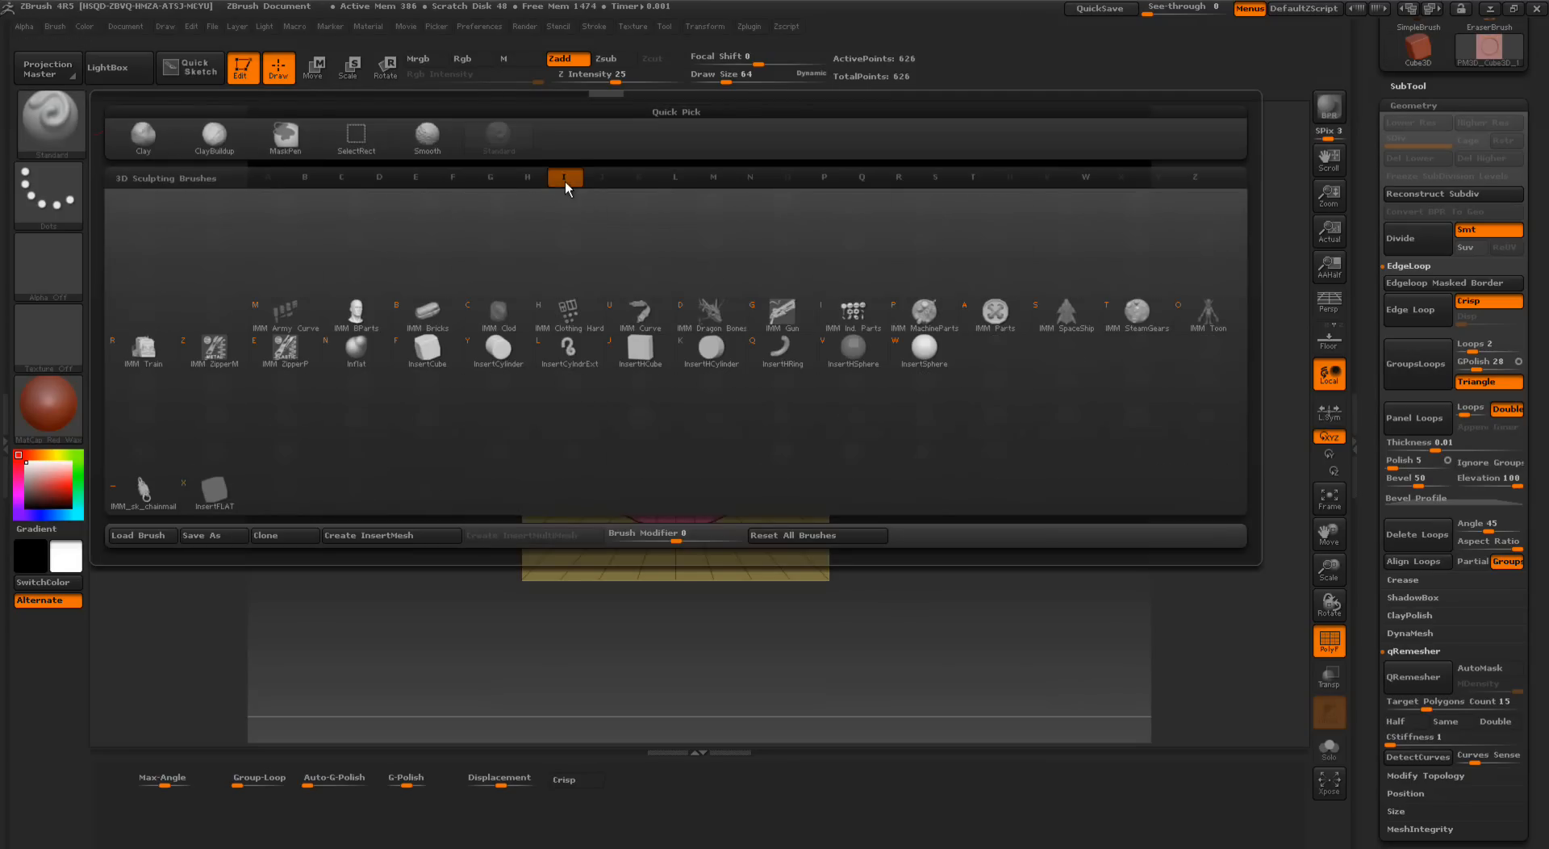
click(711, 352)
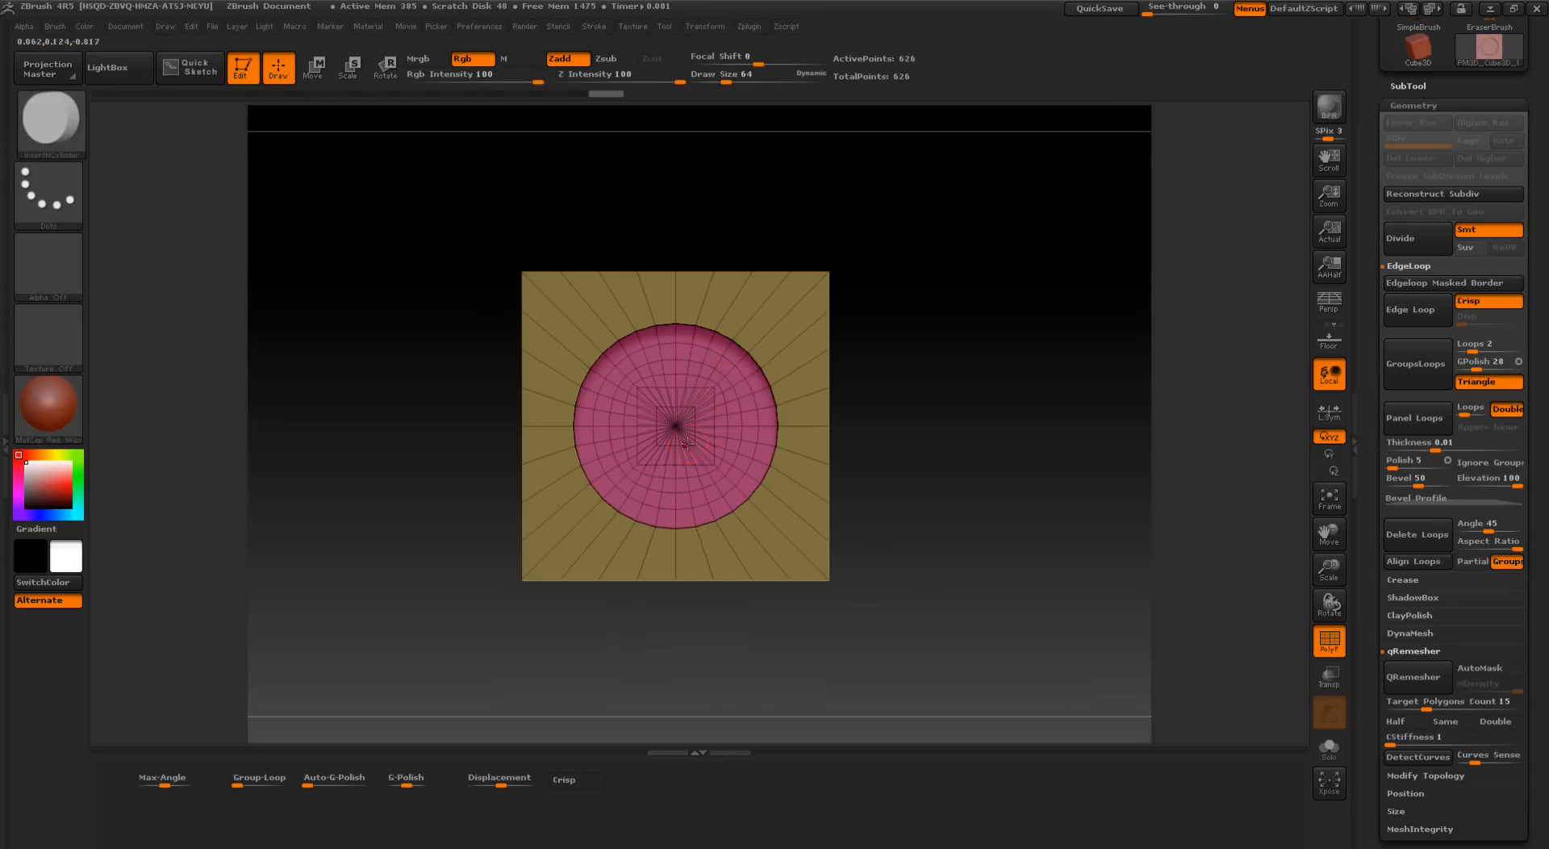
drag(676, 426, 676, 511)
drag(901, 469, 944, 463)
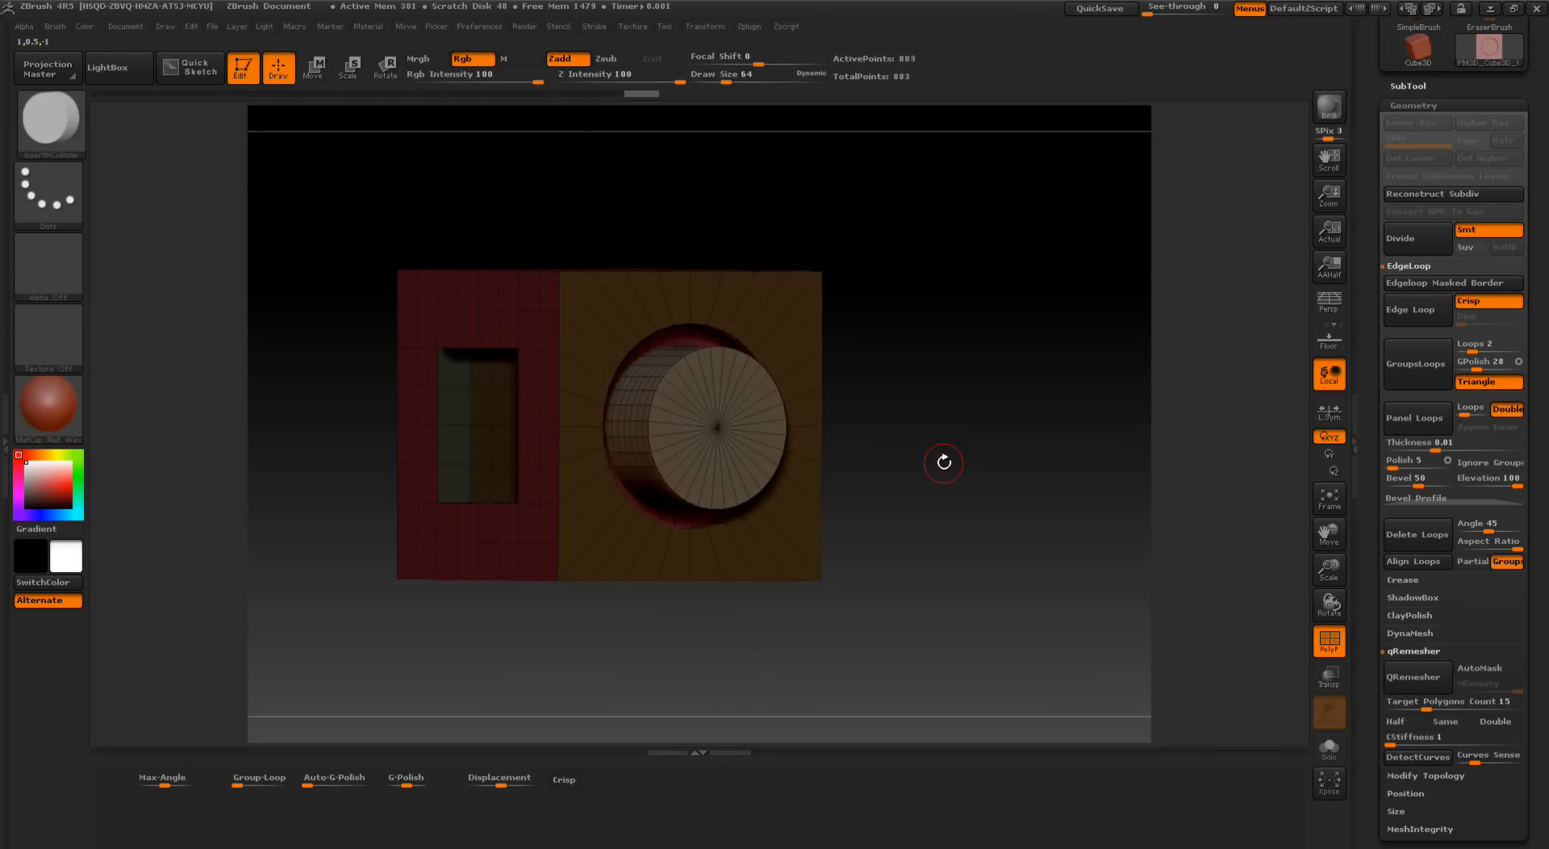
Step: Insert another, narrower cylinder at the center of the circular hub with the InsertHCylinder brush and clear the mask
ctrl+drag(927, 395, 963, 516)
mouse_move(937, 369)
ctrl+mouse_down()
mouse_move(947, 501)
mouse_move(921, 501)
ctrl+mouse_up()
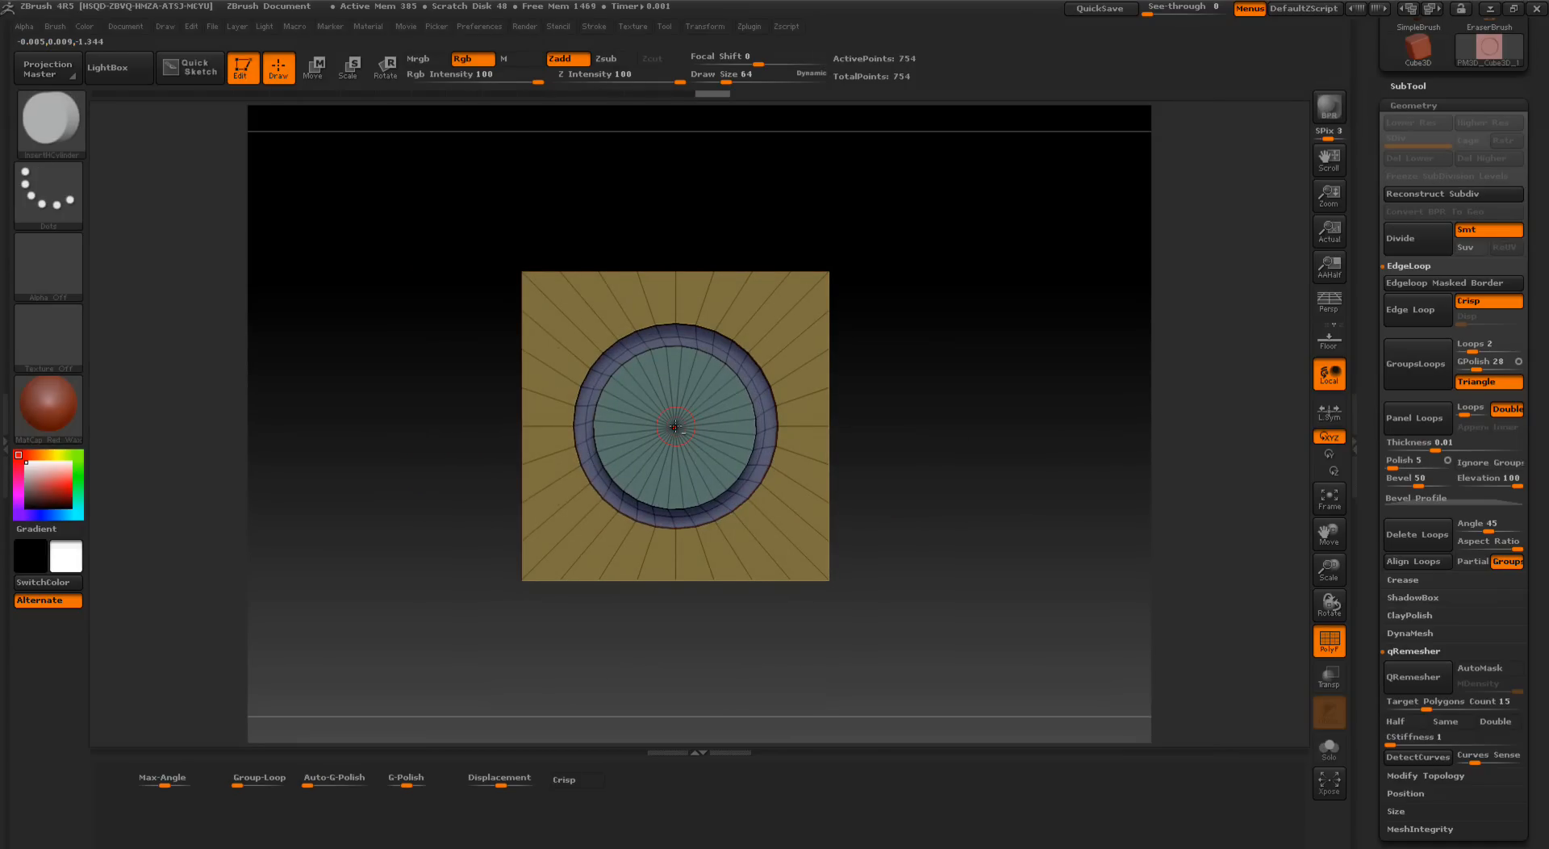
drag(675, 426, 677, 477)
drag(929, 501, 961, 501)
ctrl+drag(882, 455, 899, 541)
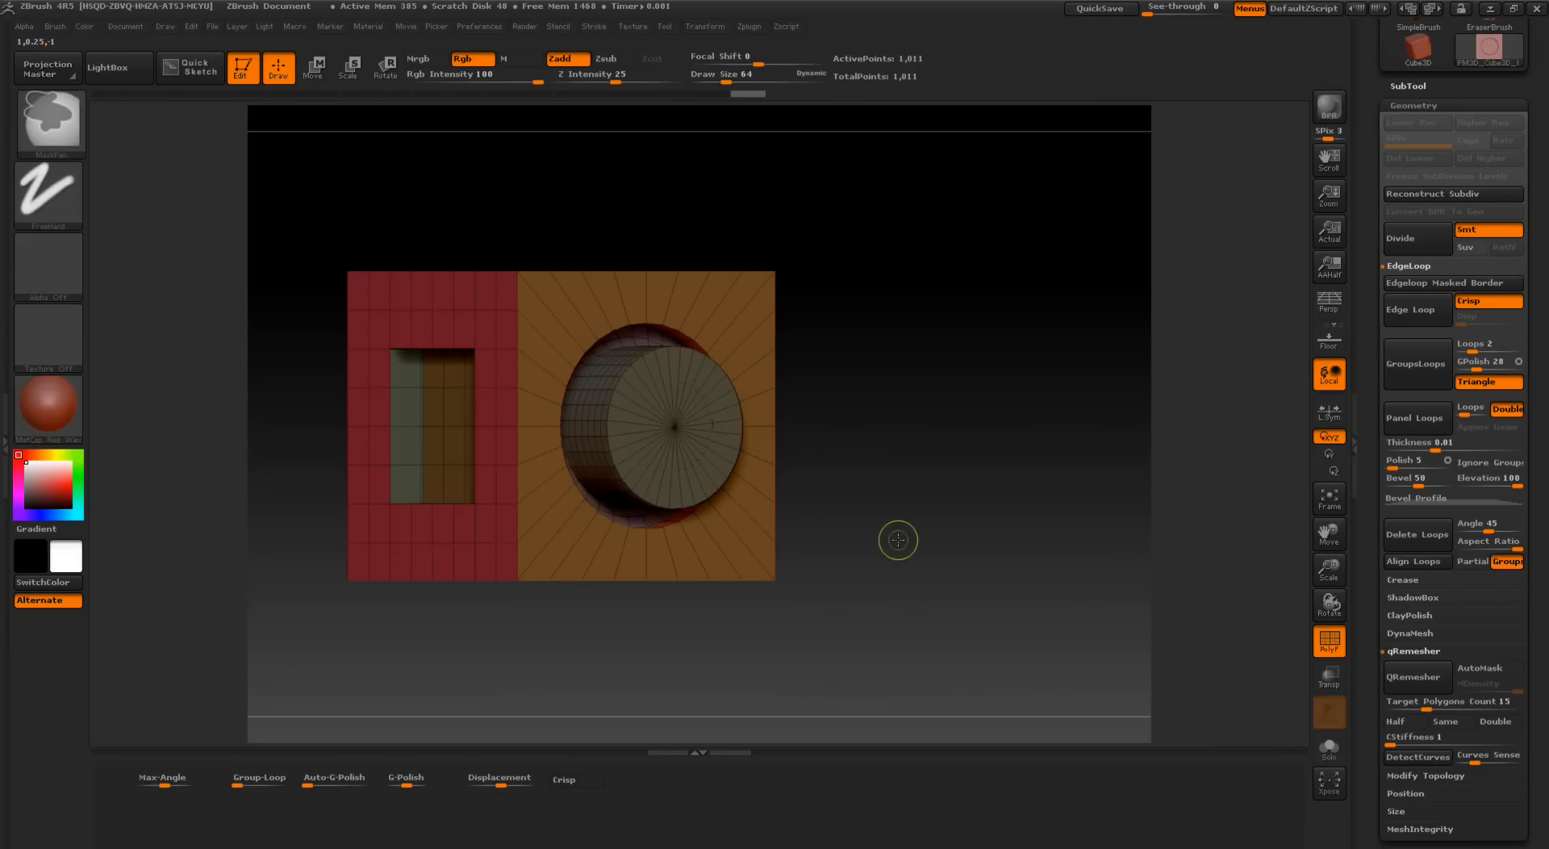
mouse_move(882, 395)
ctrl+mouse_down()
mouse_move(903, 529)
mouse_move(881, 514)
mouse_move(899, 514)
ctrl+mouse_up()
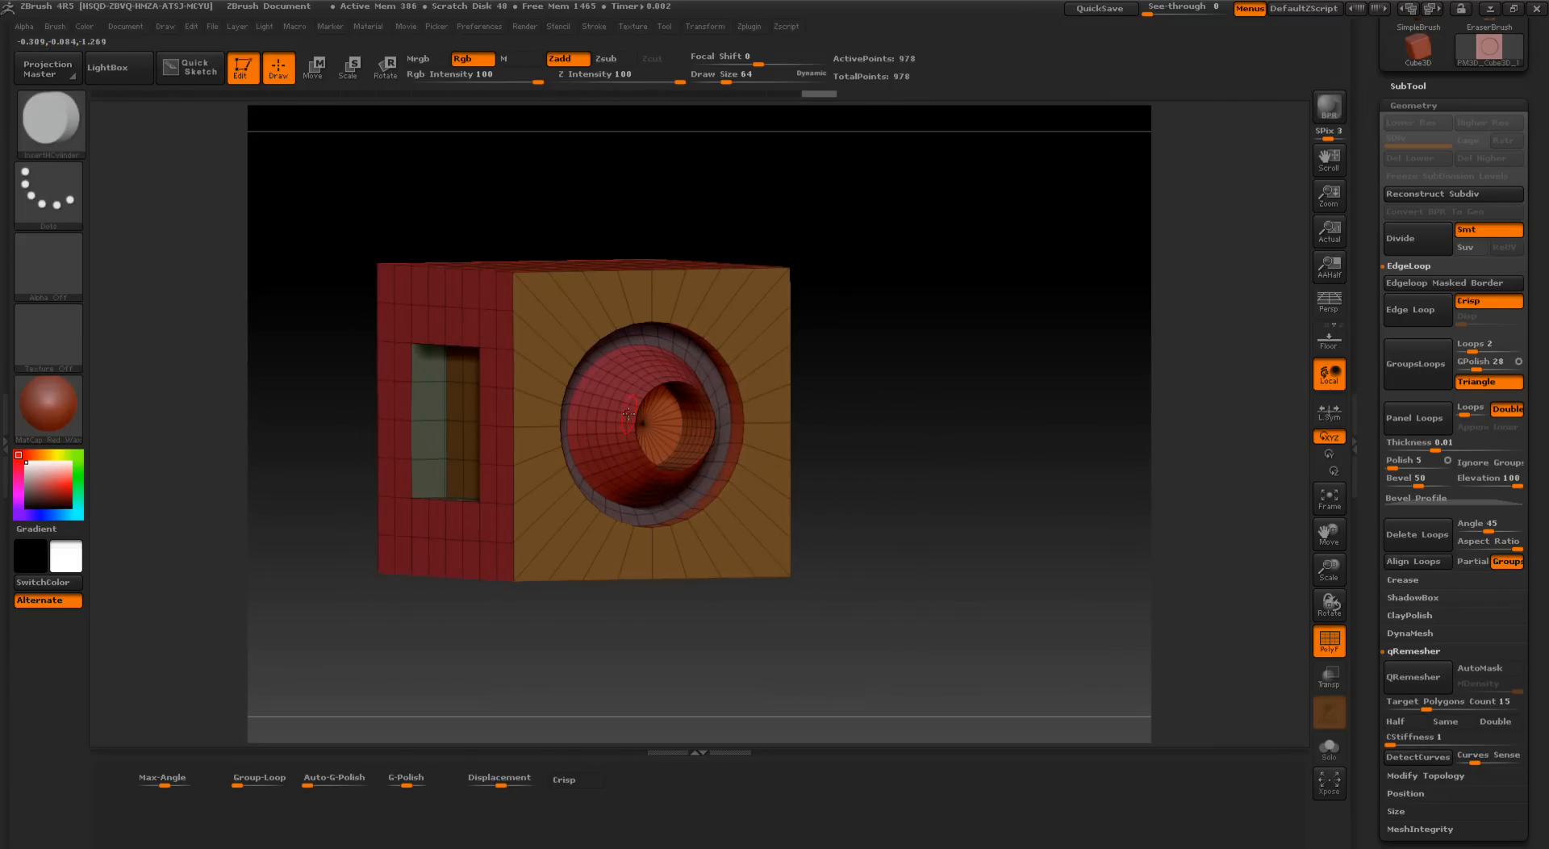
Step: Try a deep inward Displacement with Crisp enabled on the isolated orange polygroup at the hub's center, and show the whole cube
ctrl+click(698, 435)
ctrl+shift+click(697, 435)
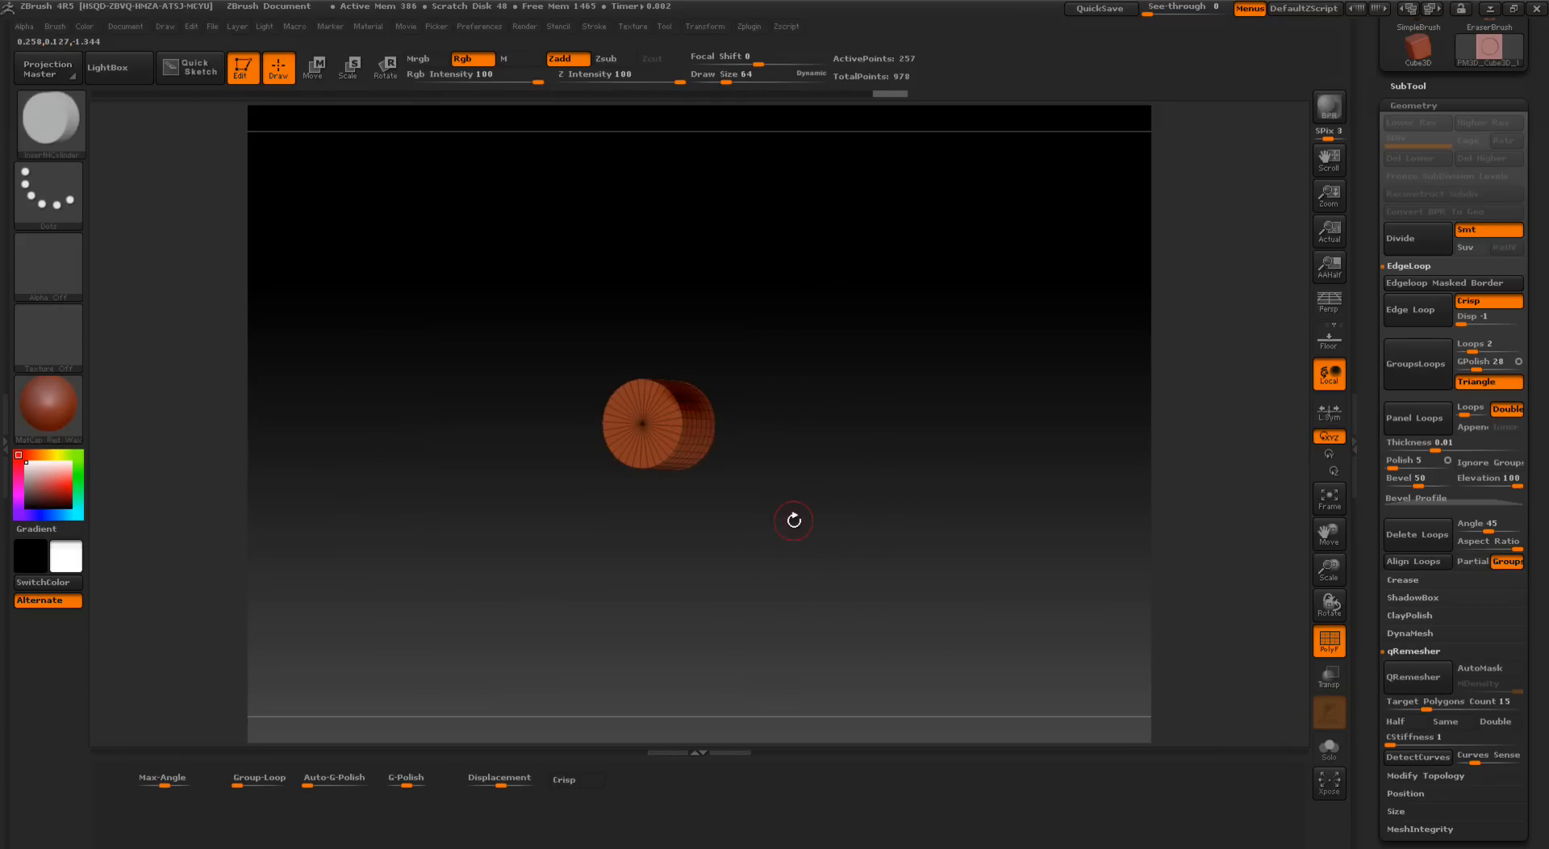
click(577, 779)
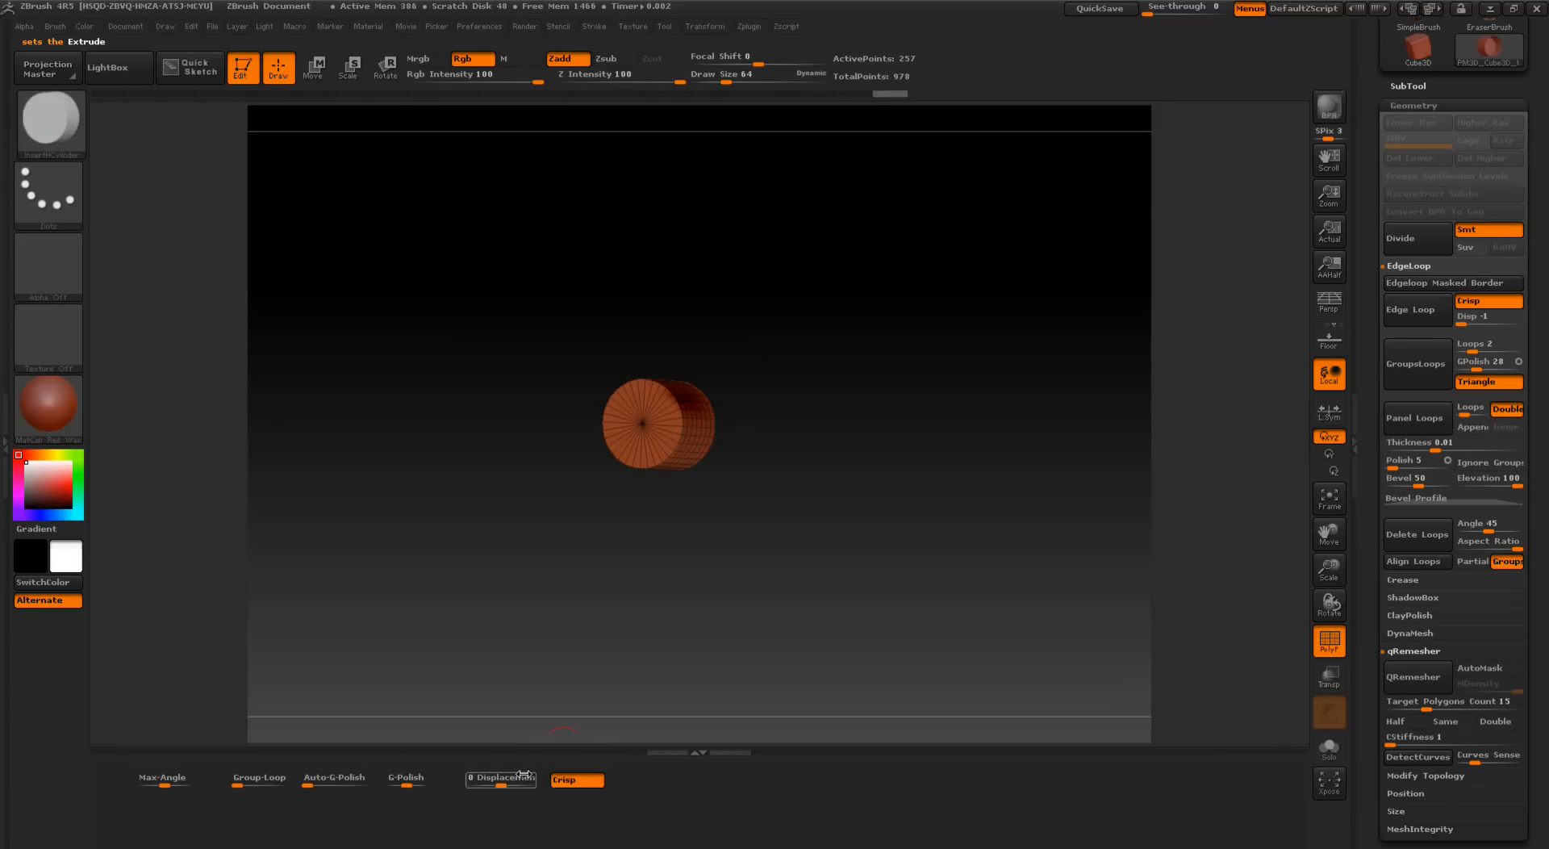
drag(504, 776, 492, 776)
ctrl+shift+click(825, 622)
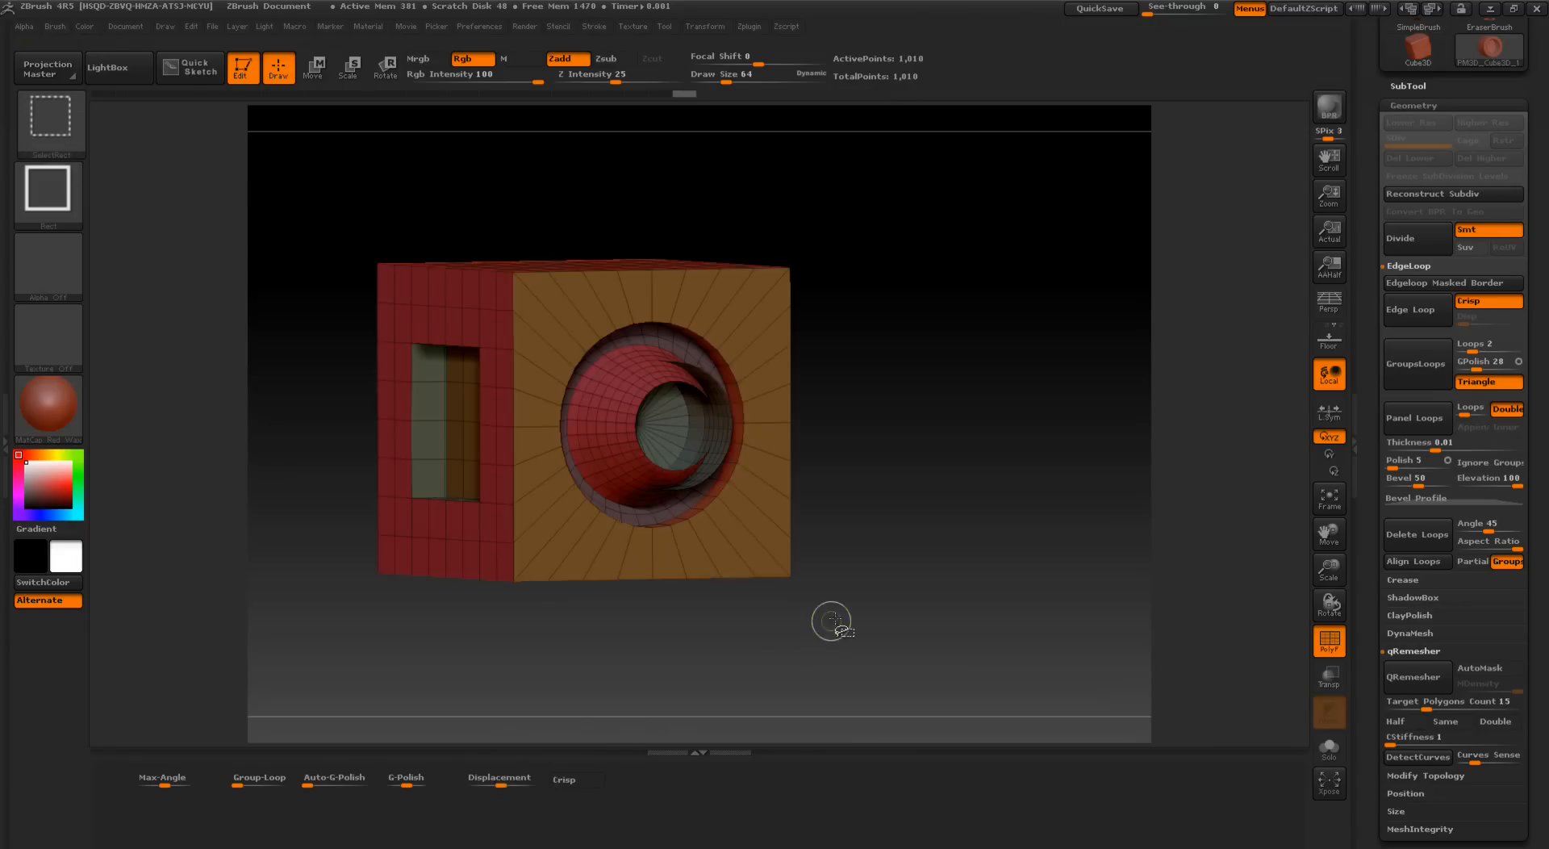
Step: Recess the hub's isolated central polygroup again with a Crisp Displacement of -0.5, and show the whole cube
ctrl+shift+click(919, 578)
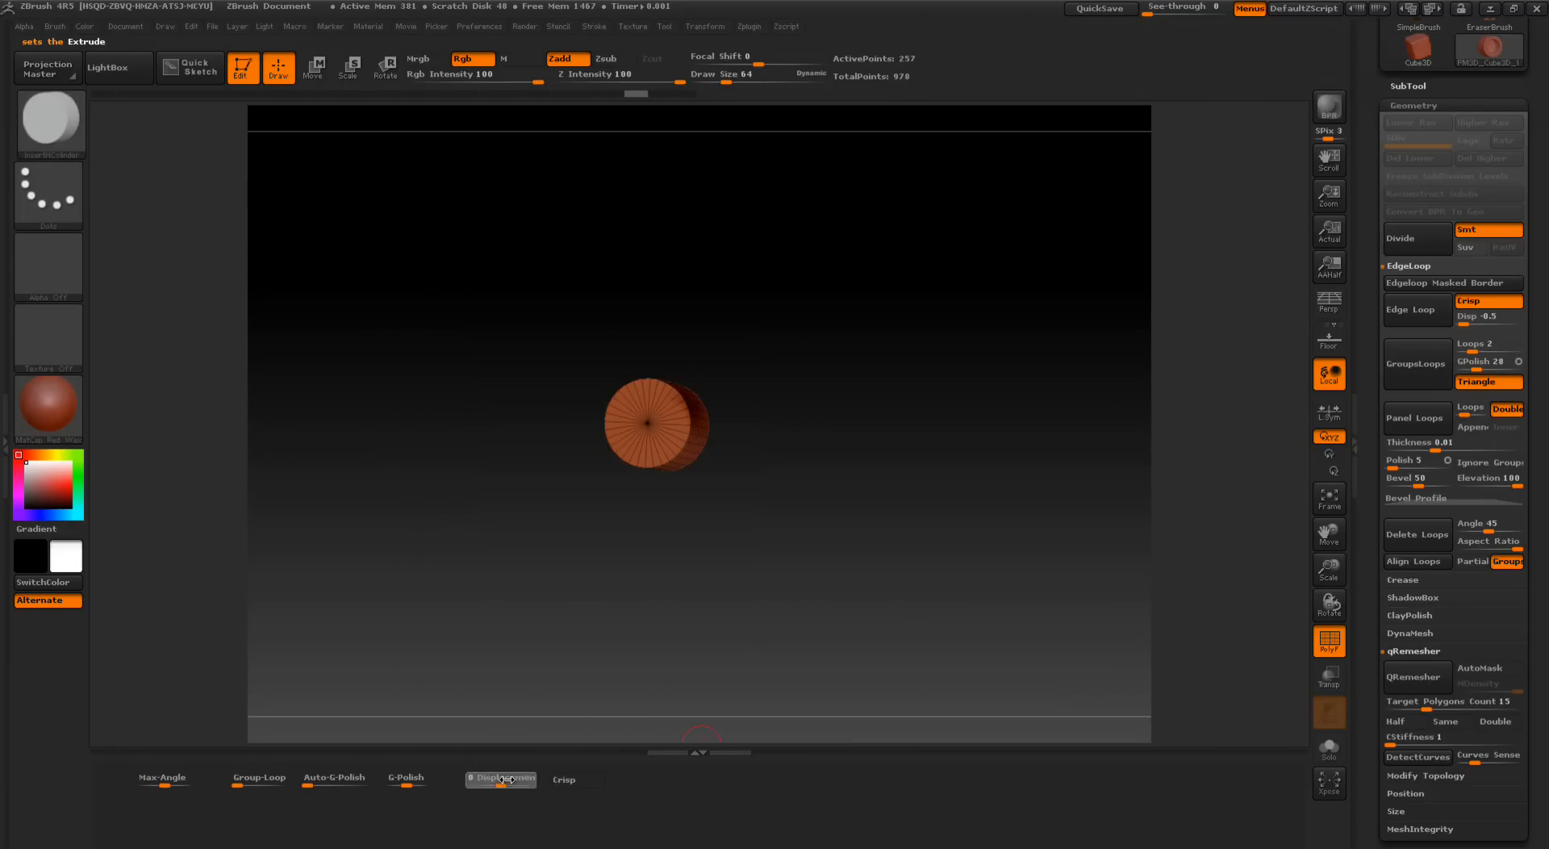
ctrl+shift+click(861, 585)
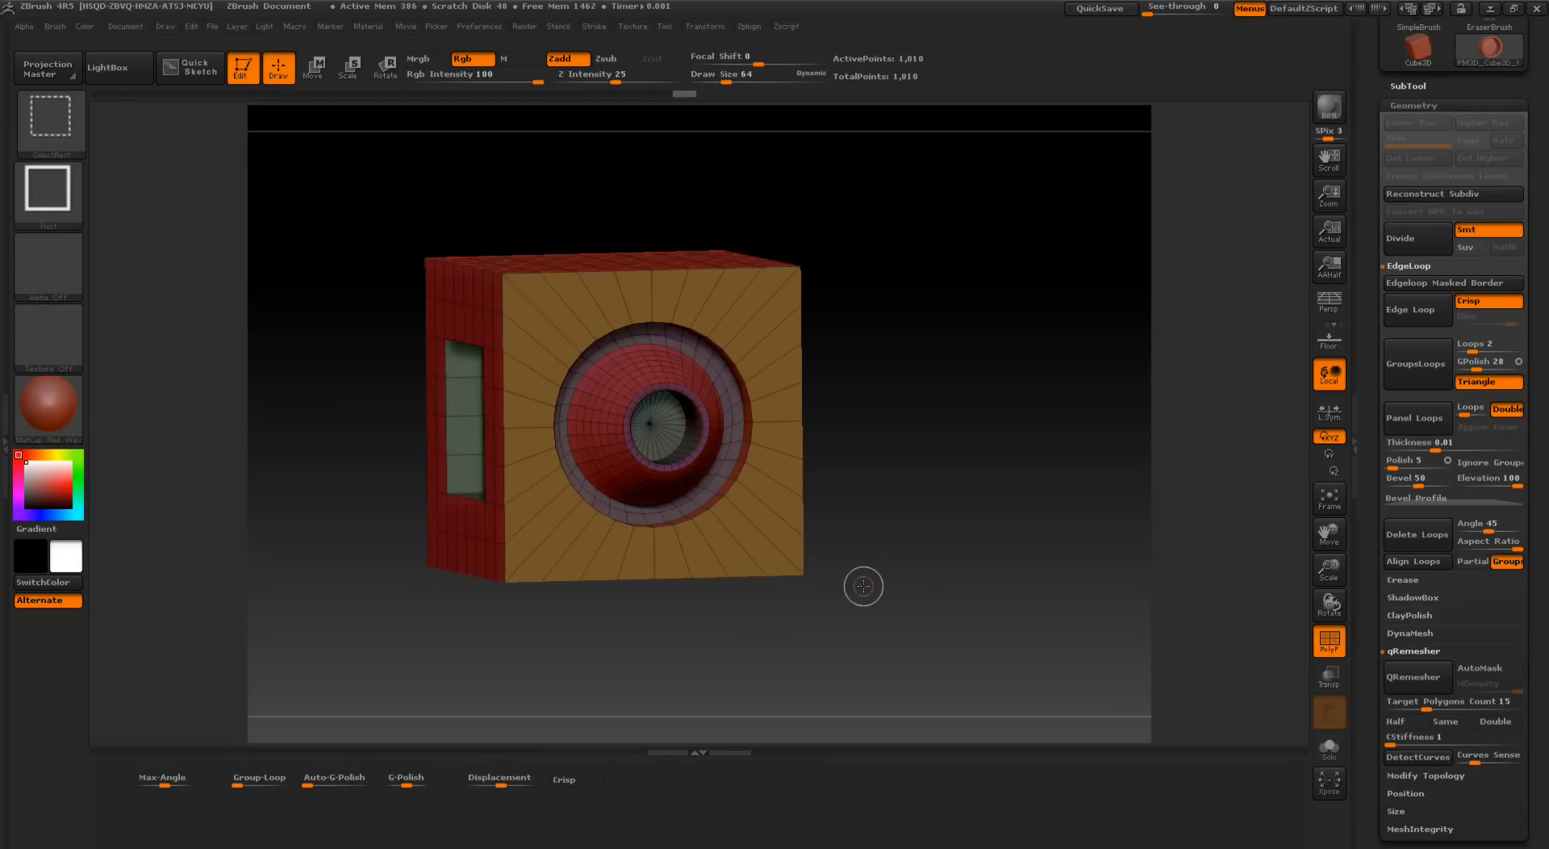
drag(910, 564, 891, 567)
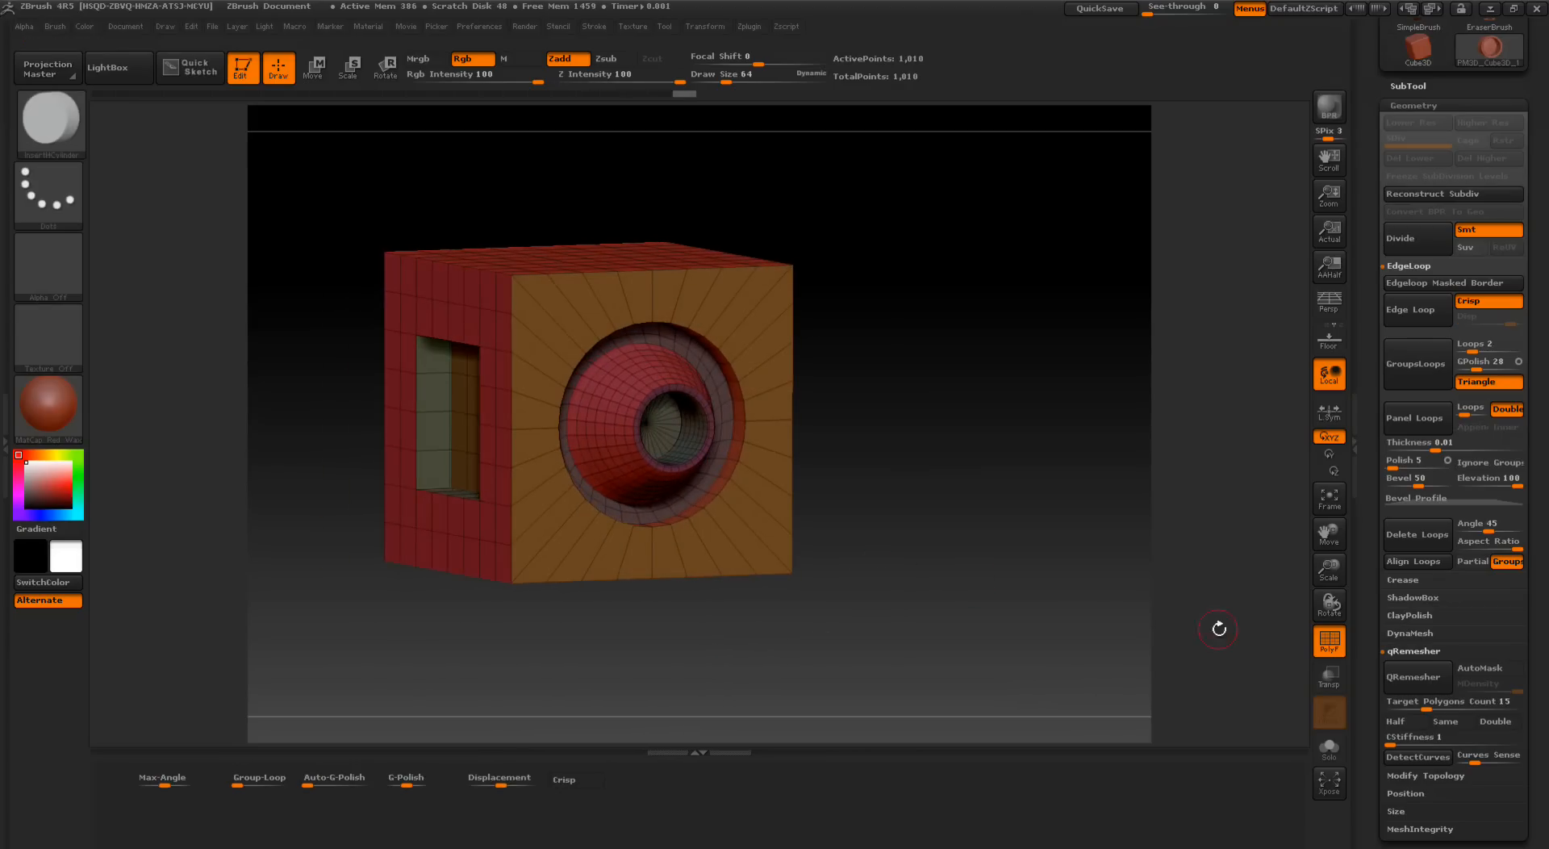
Step: Inspect the cube with the polyframe hidden, try Auto-G-Polish on it with the polyframe shown, and undo the polish
click(1326, 650)
drag(1256, 615, 1047, 474)
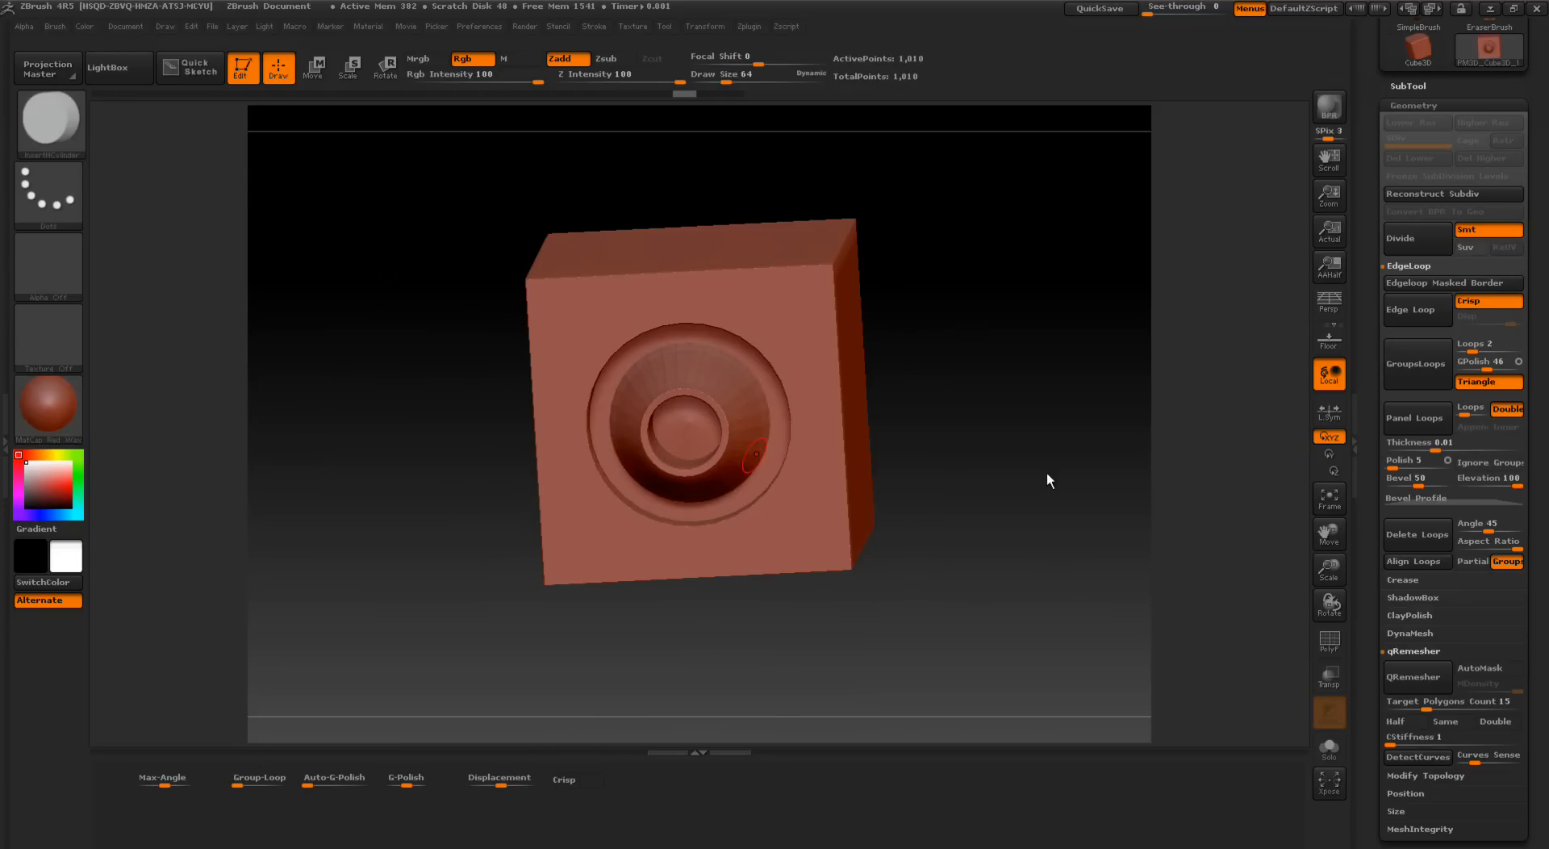
click(1329, 640)
drag(1057, 517, 816, 603)
drag(311, 780, 331, 773)
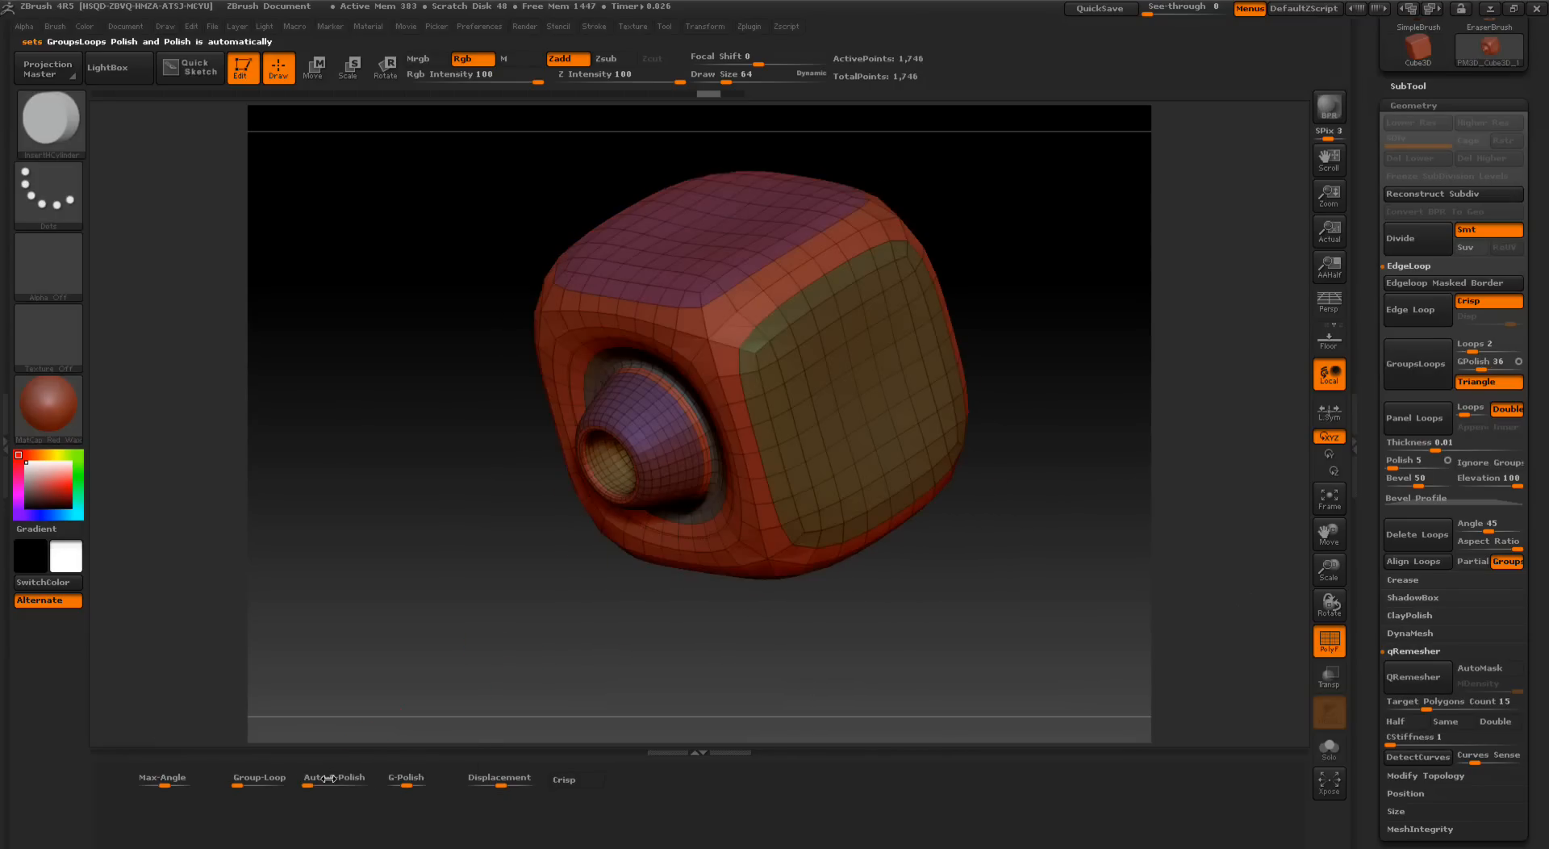
key(ctrl+z)
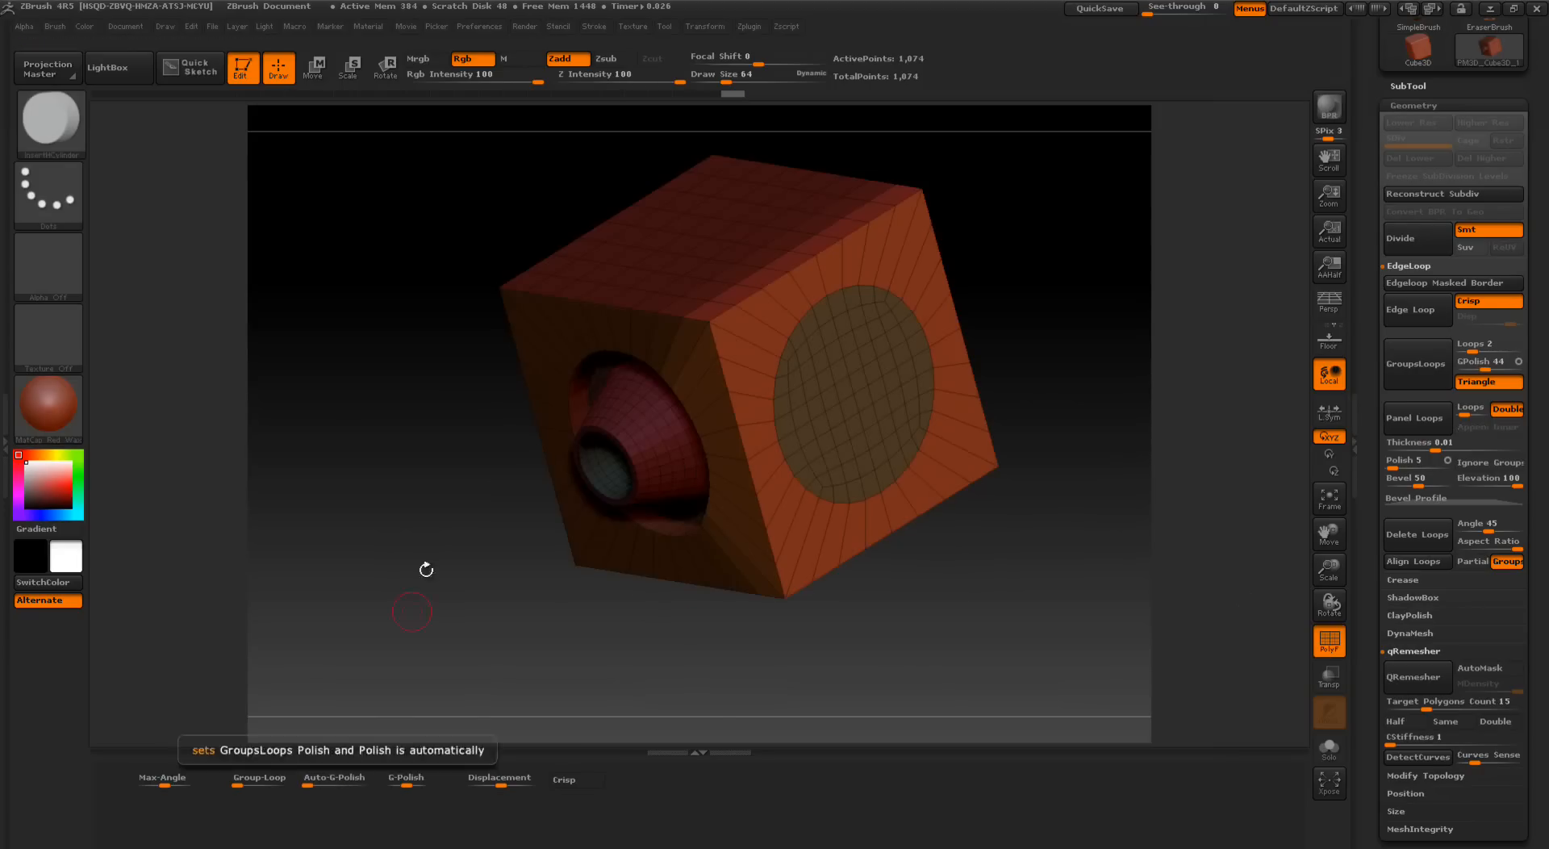
Step: Isolate the circular polygroup on the adjacent side face, extrude it outward with a Crisp Displacement of 1, and show the whole cube
mouse_move(432, 421)
mouse_down()
mouse_move(452, 452)
mouse_move(407, 472)
mouse_move(417, 463)
mouse_move(390, 462)
mouse_up()
ctrl+shift+click(871, 471)
click(563, 779)
key(Return)
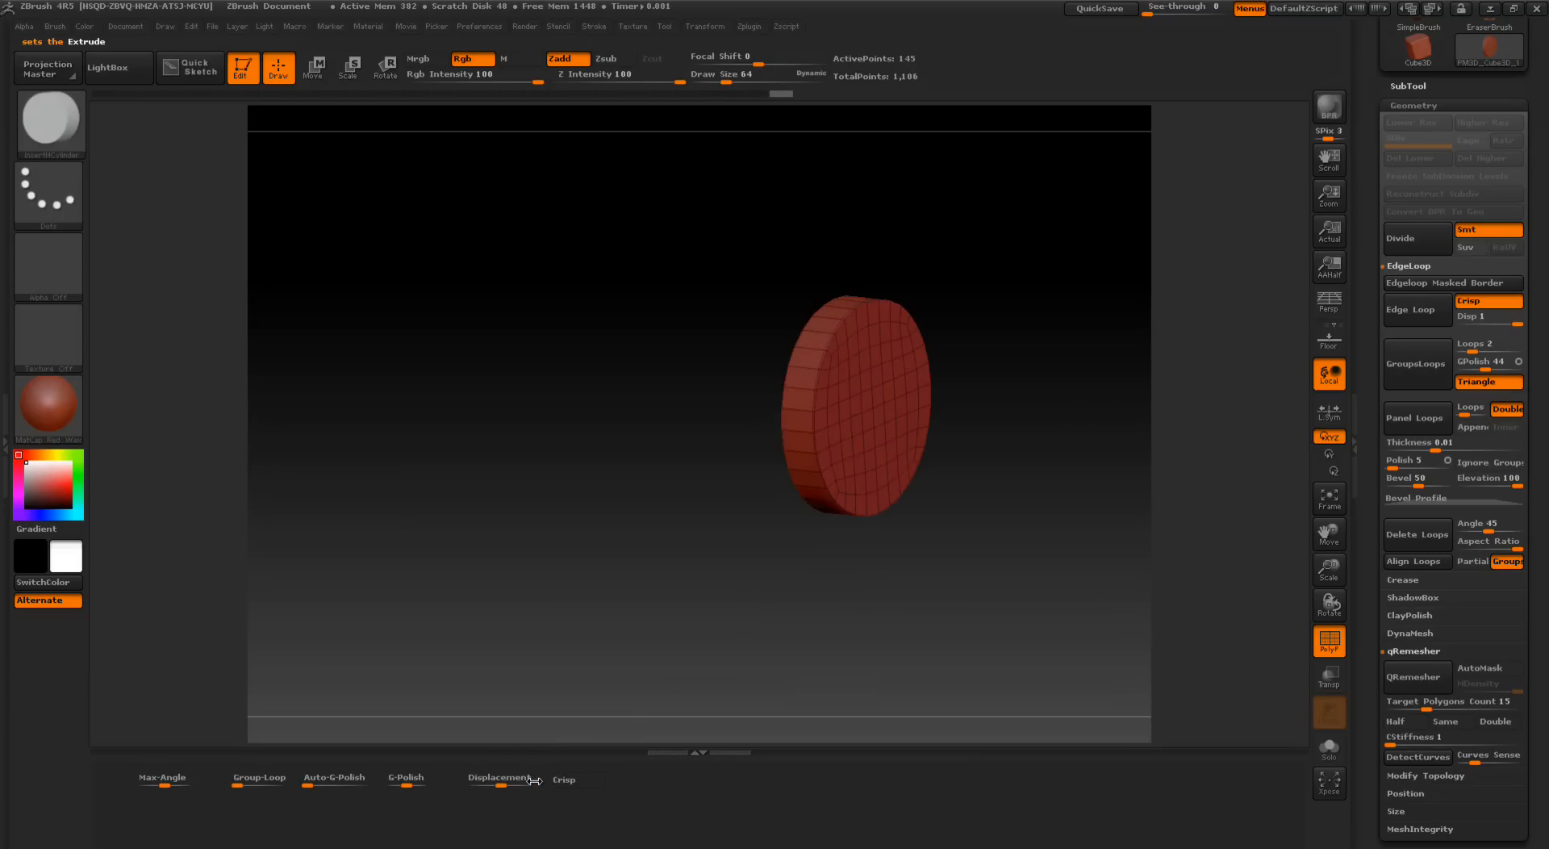
ctrl+shift+click(588, 609)
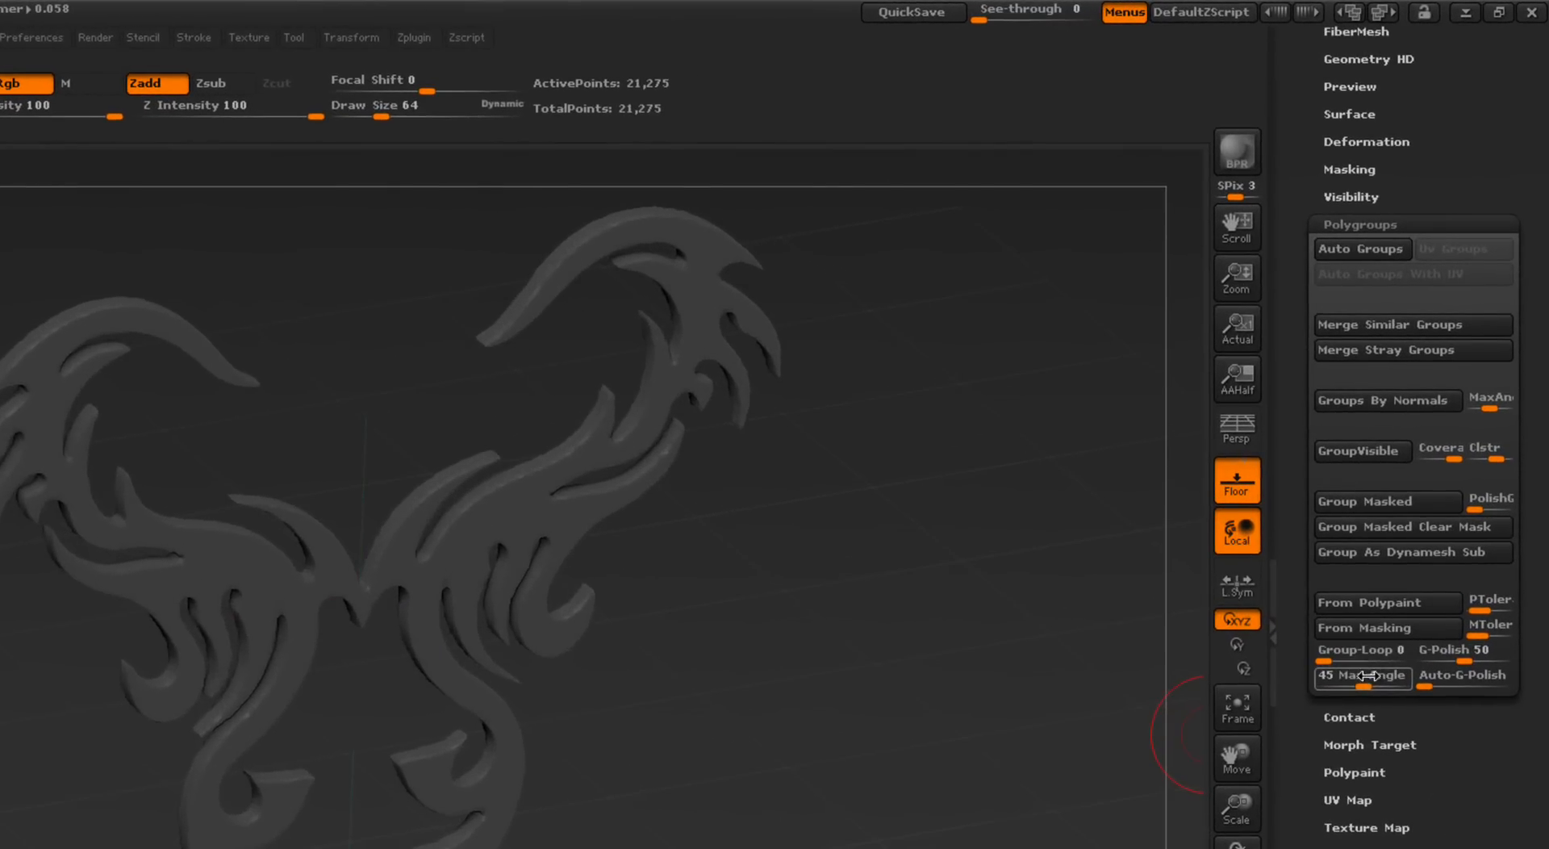
Step: Regroup the curved ornament mesh by its normals with Max-Angle, trying 78.4285 and settling on 52.7142
drag(1353, 679, 1359, 680)
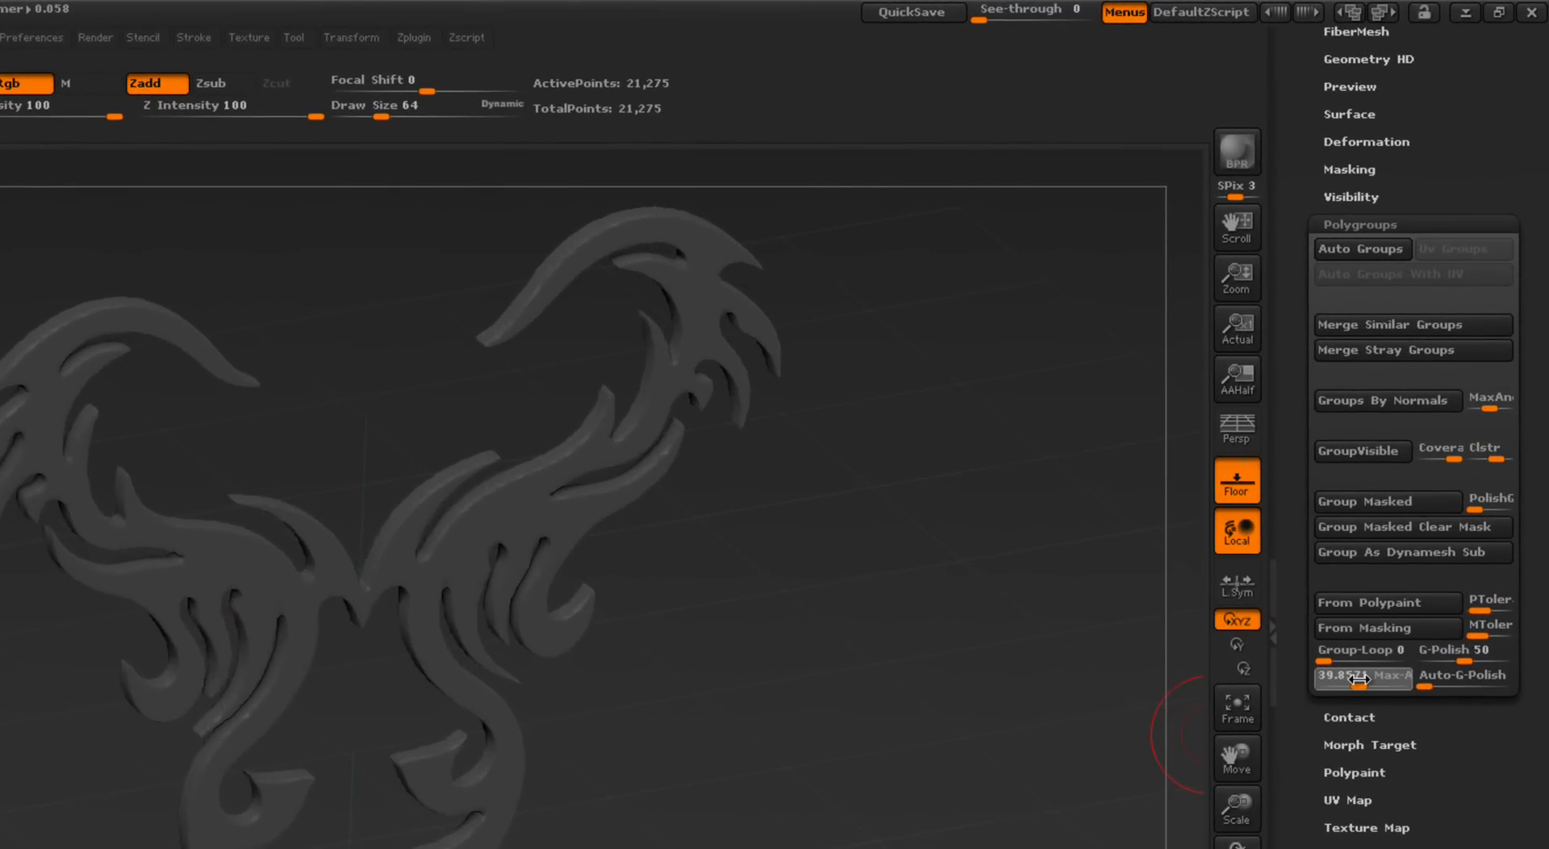
drag(1008, 587, 1011, 702)
click(1362, 680)
drag(1363, 680, 1391, 676)
click(1381, 400)
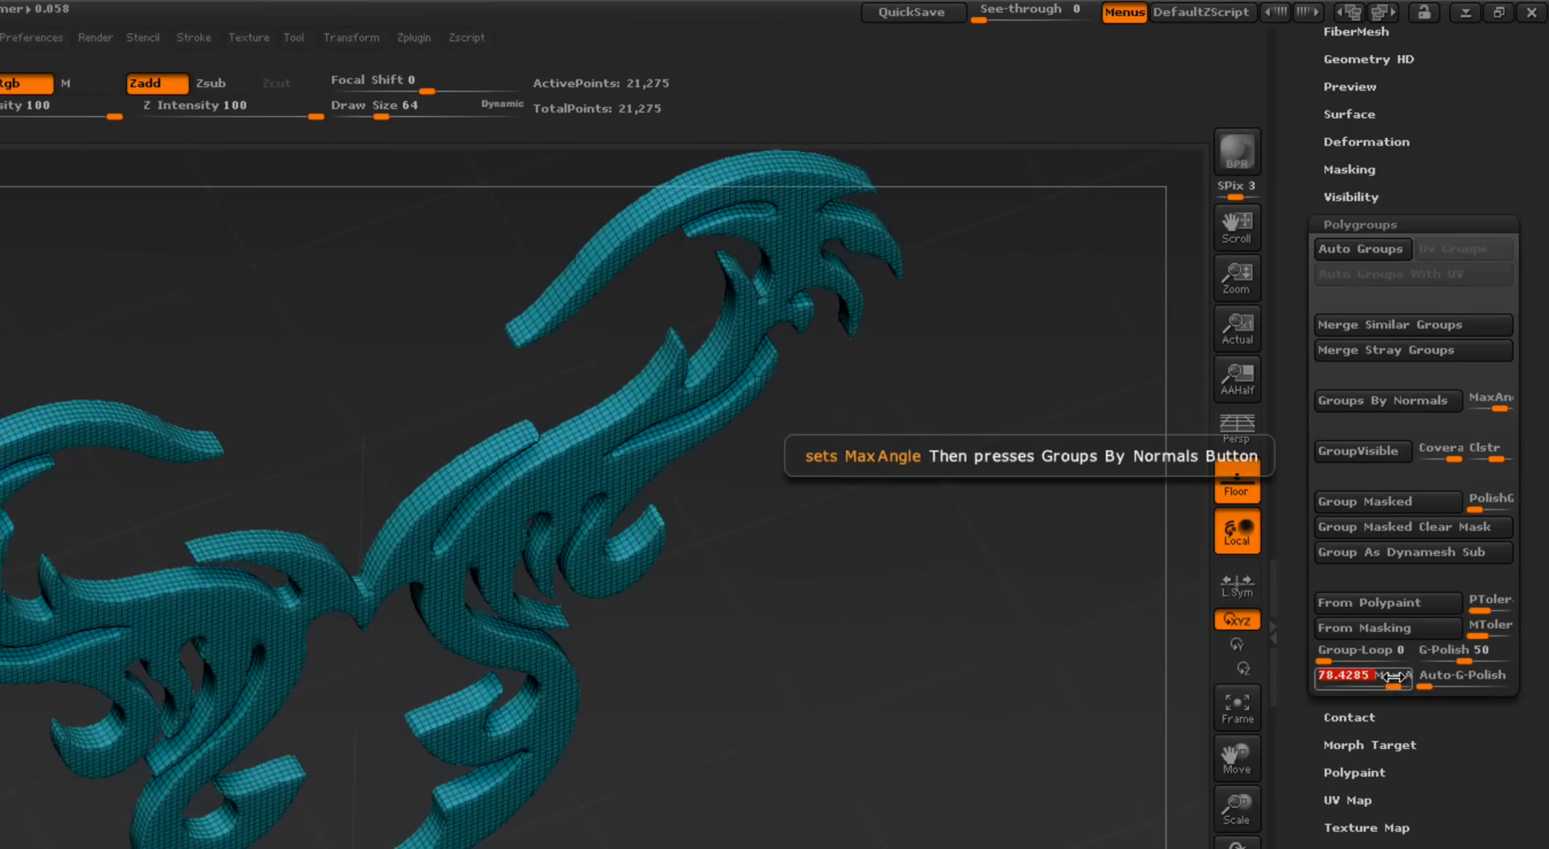
drag(1393, 680, 1370, 680)
click(1381, 680)
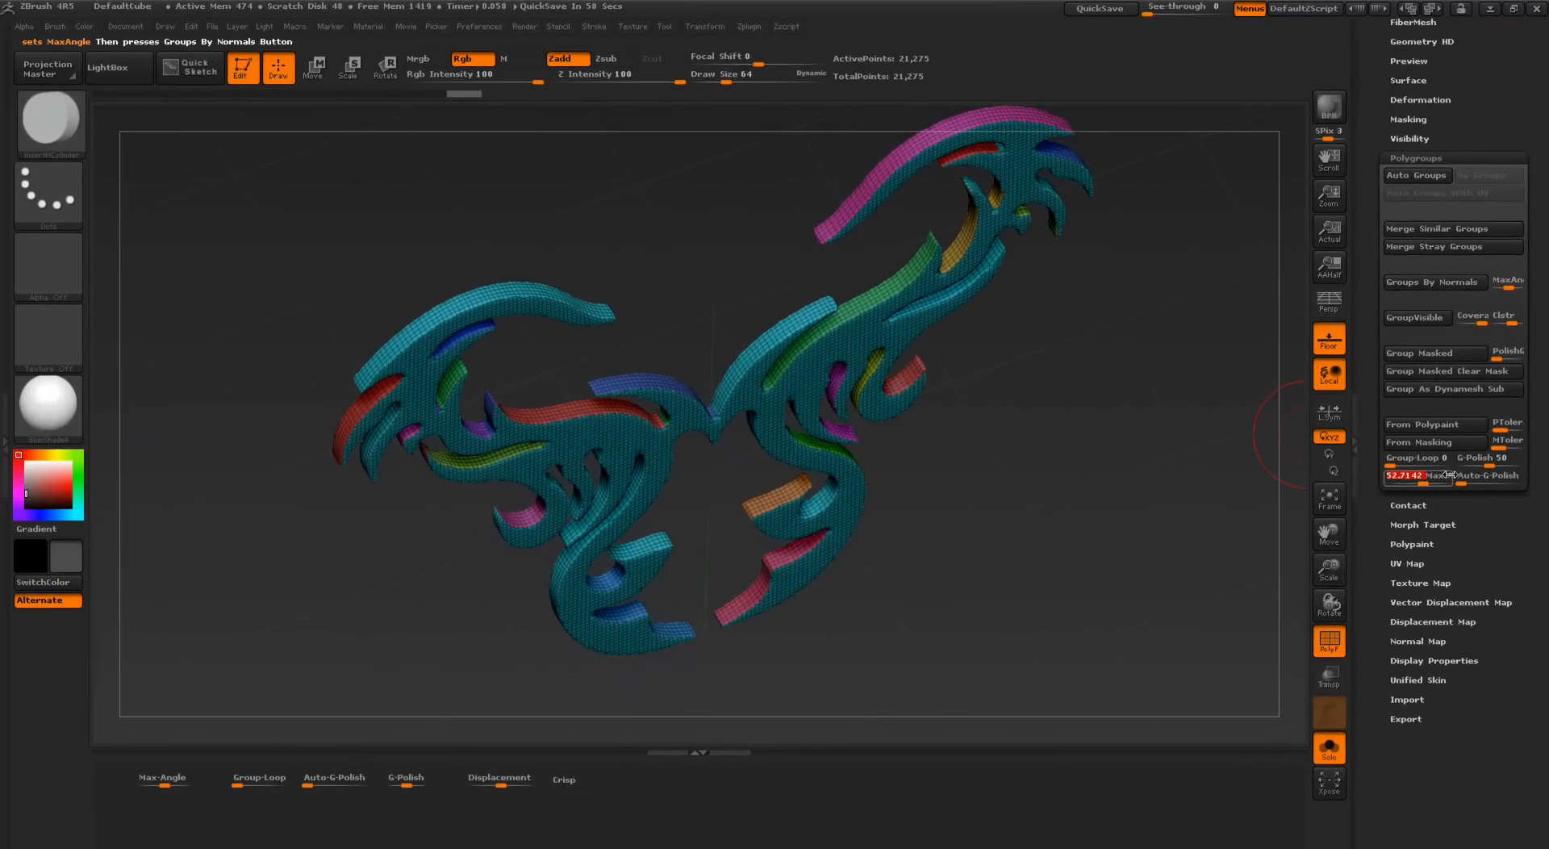
Step: Open the DefaultSphere project from LightBox without saving the current one, and load the Combo-sliders plugin
click(113, 69)
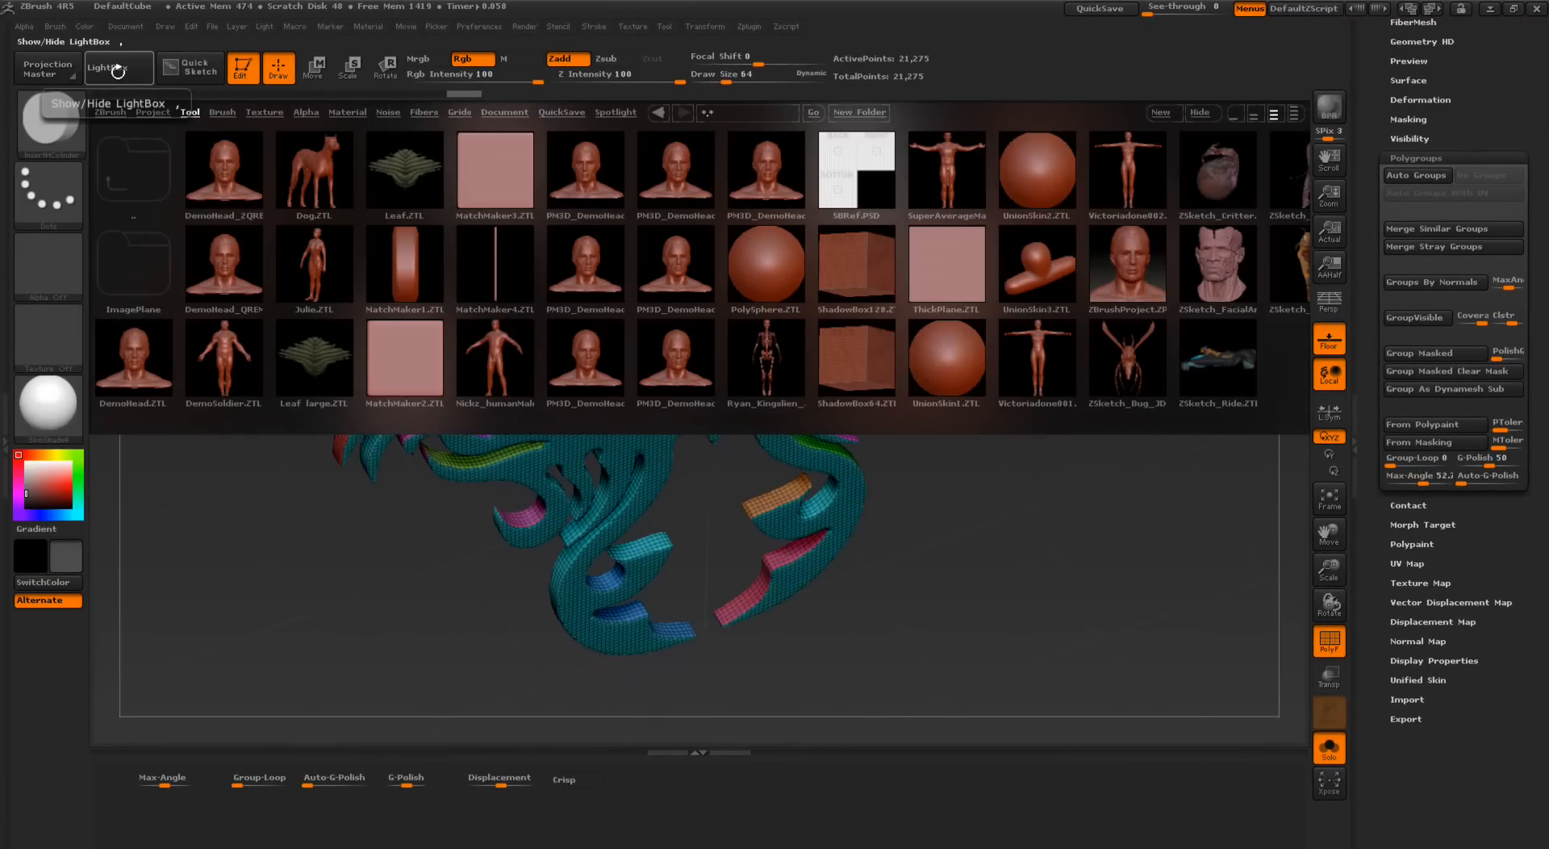
click(166, 115)
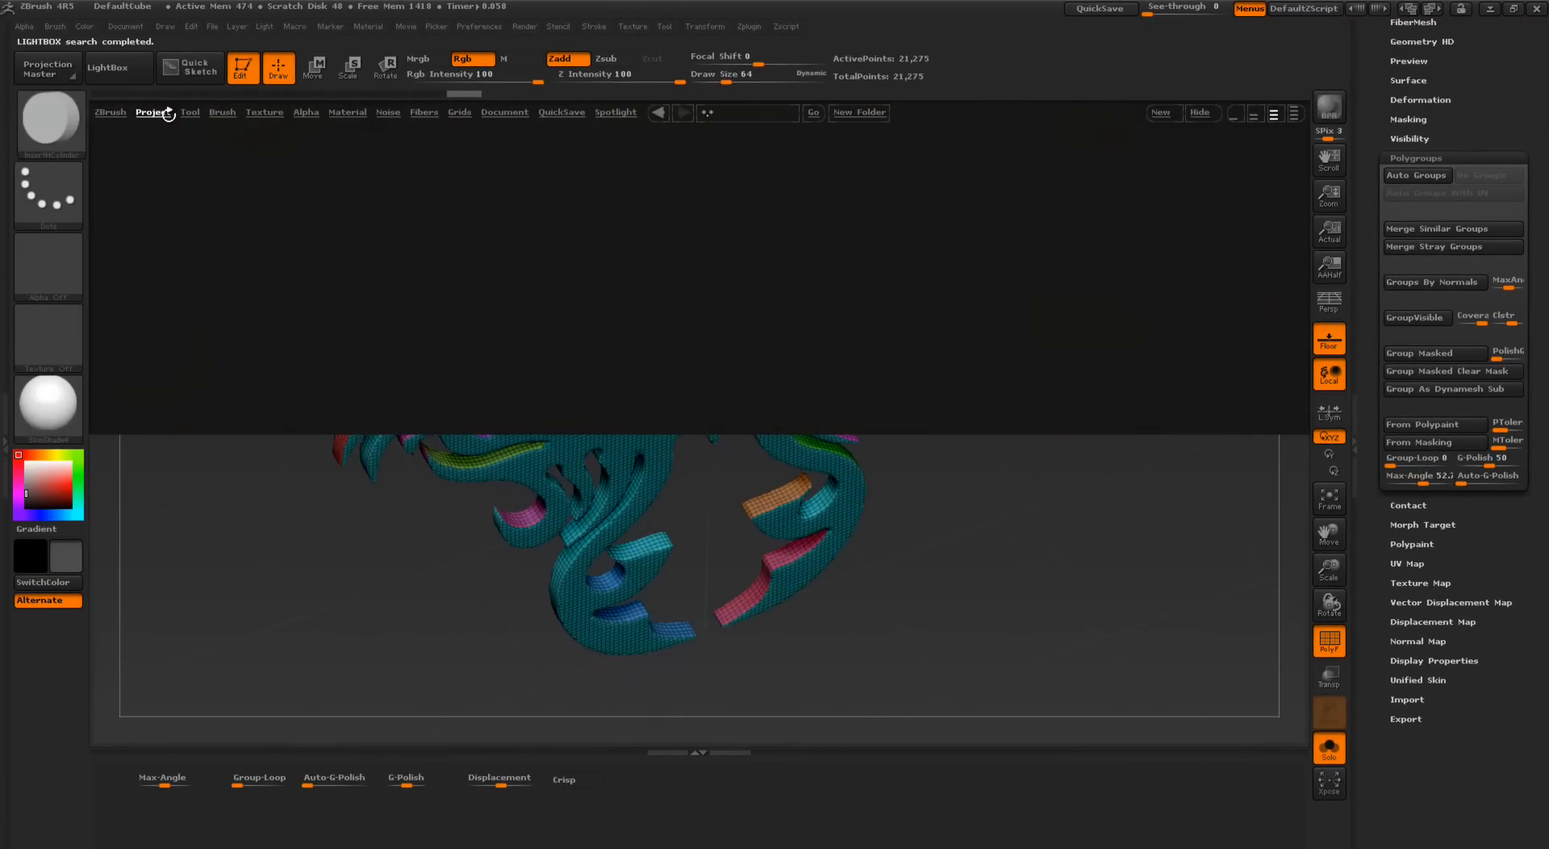
double_click(310, 187)
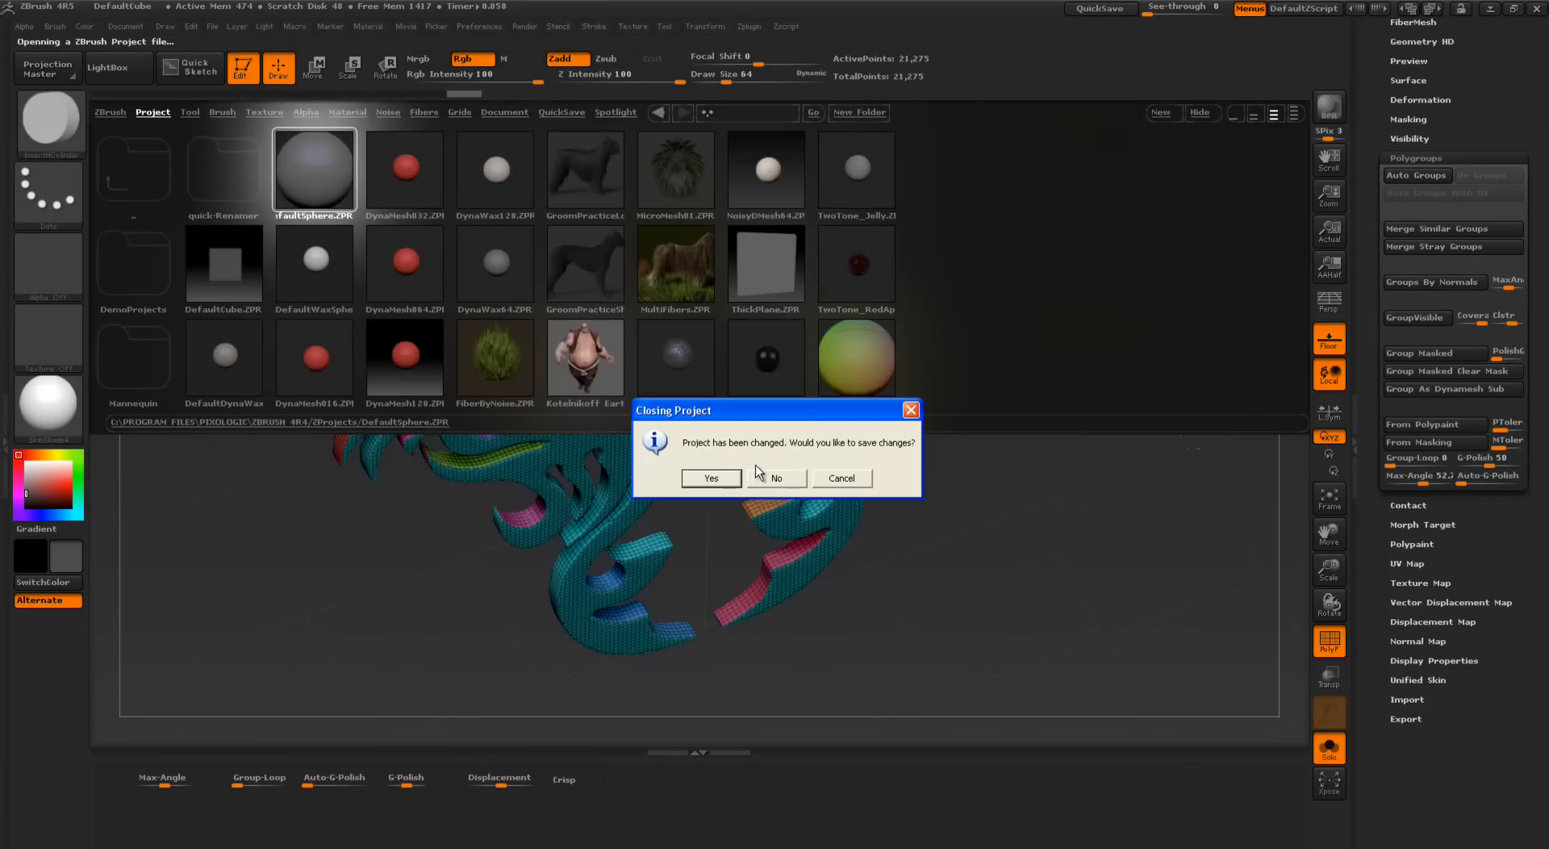
click(774, 477)
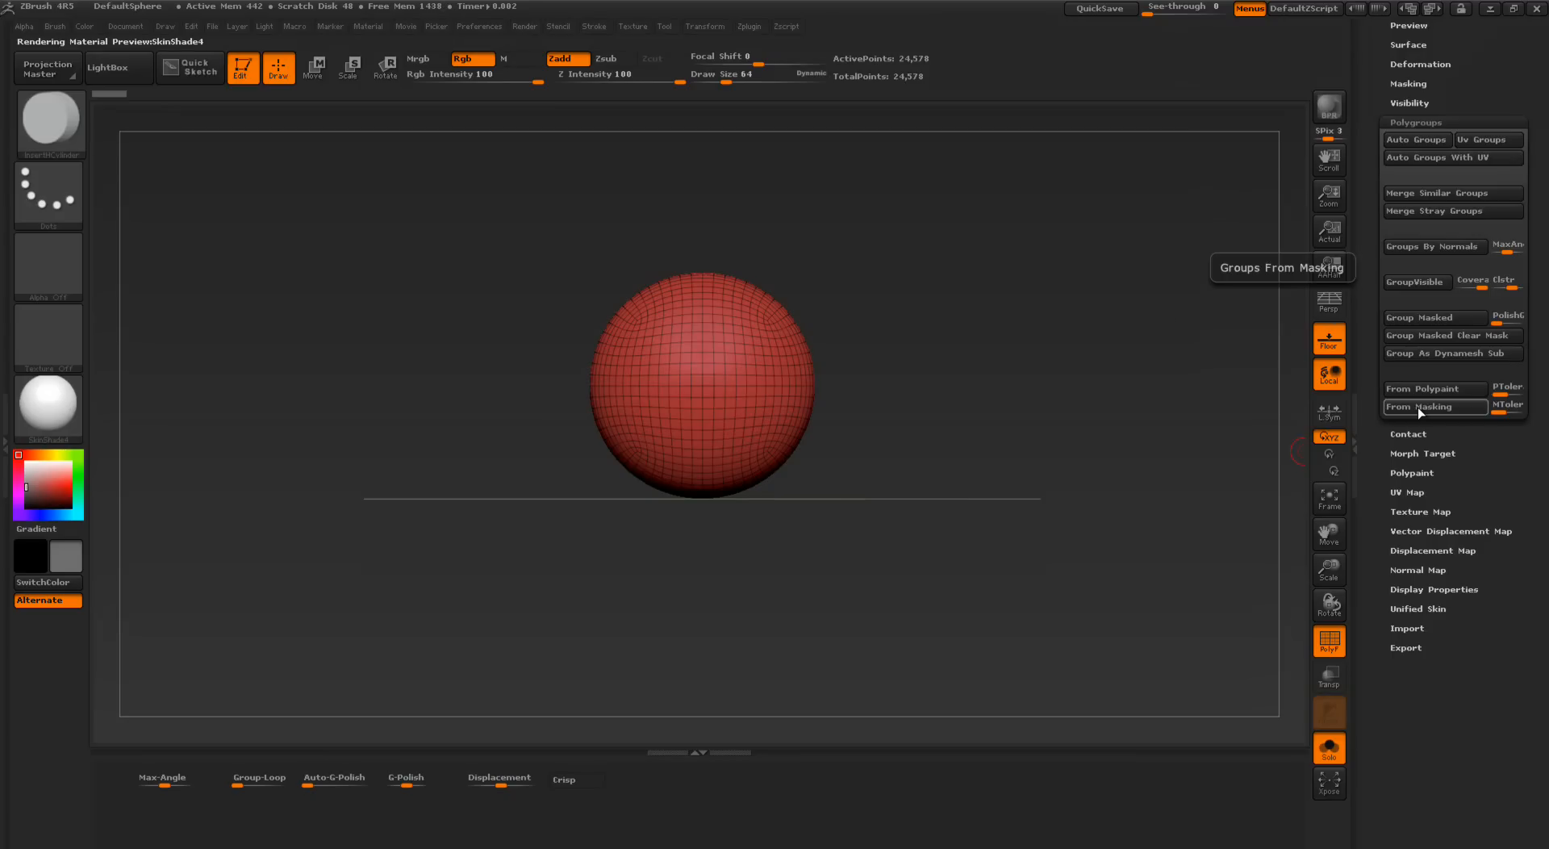
click(749, 26)
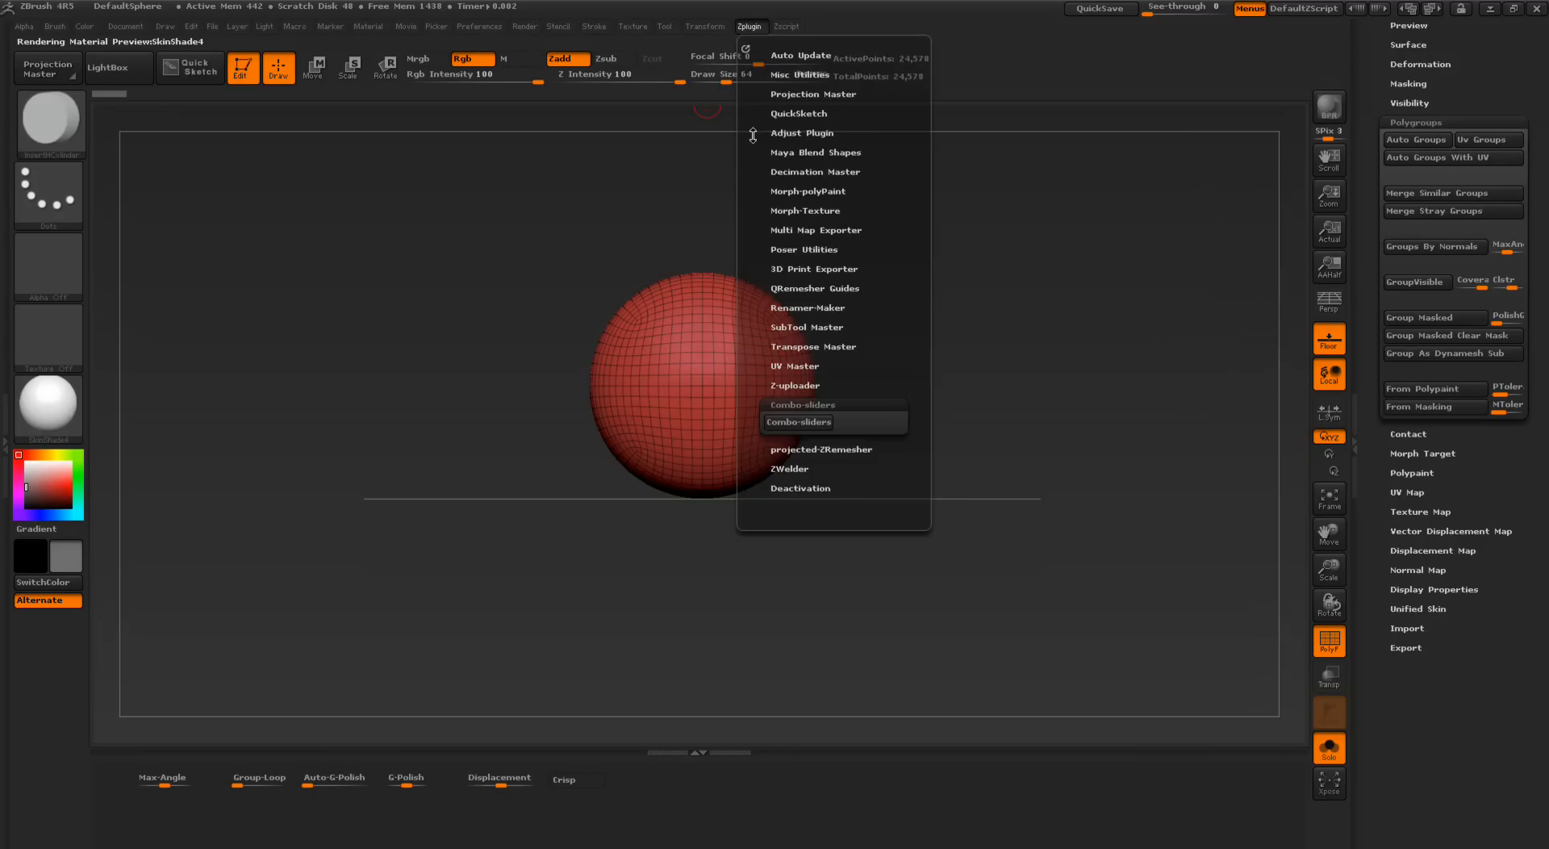
click(783, 424)
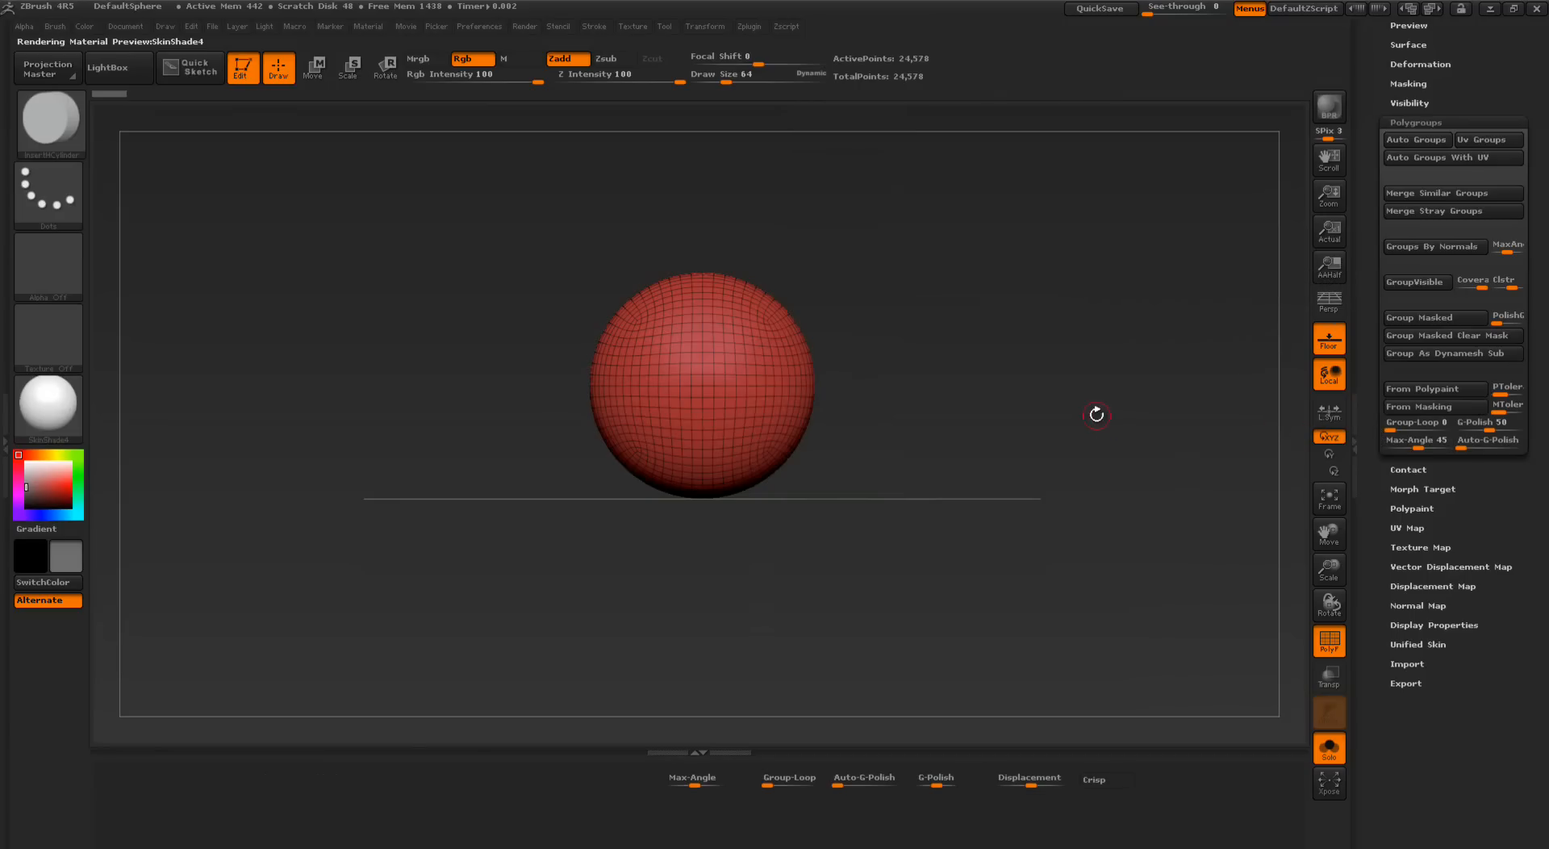
Step: Load the DemoSoldier.ZTL tool from LightBox and close LightBox to show the figure
click(121, 69)
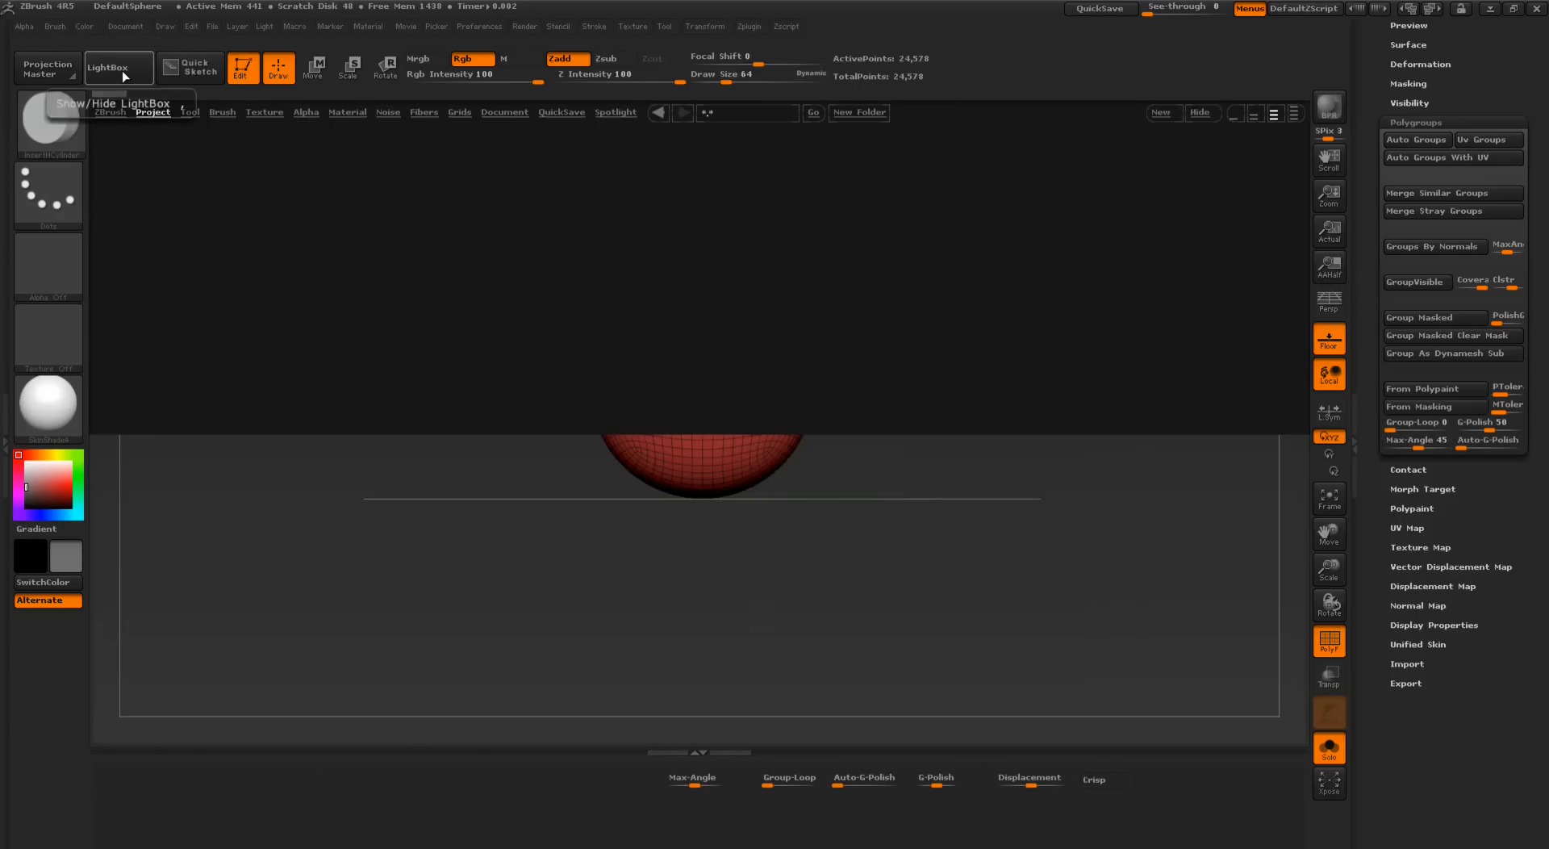
click(189, 113)
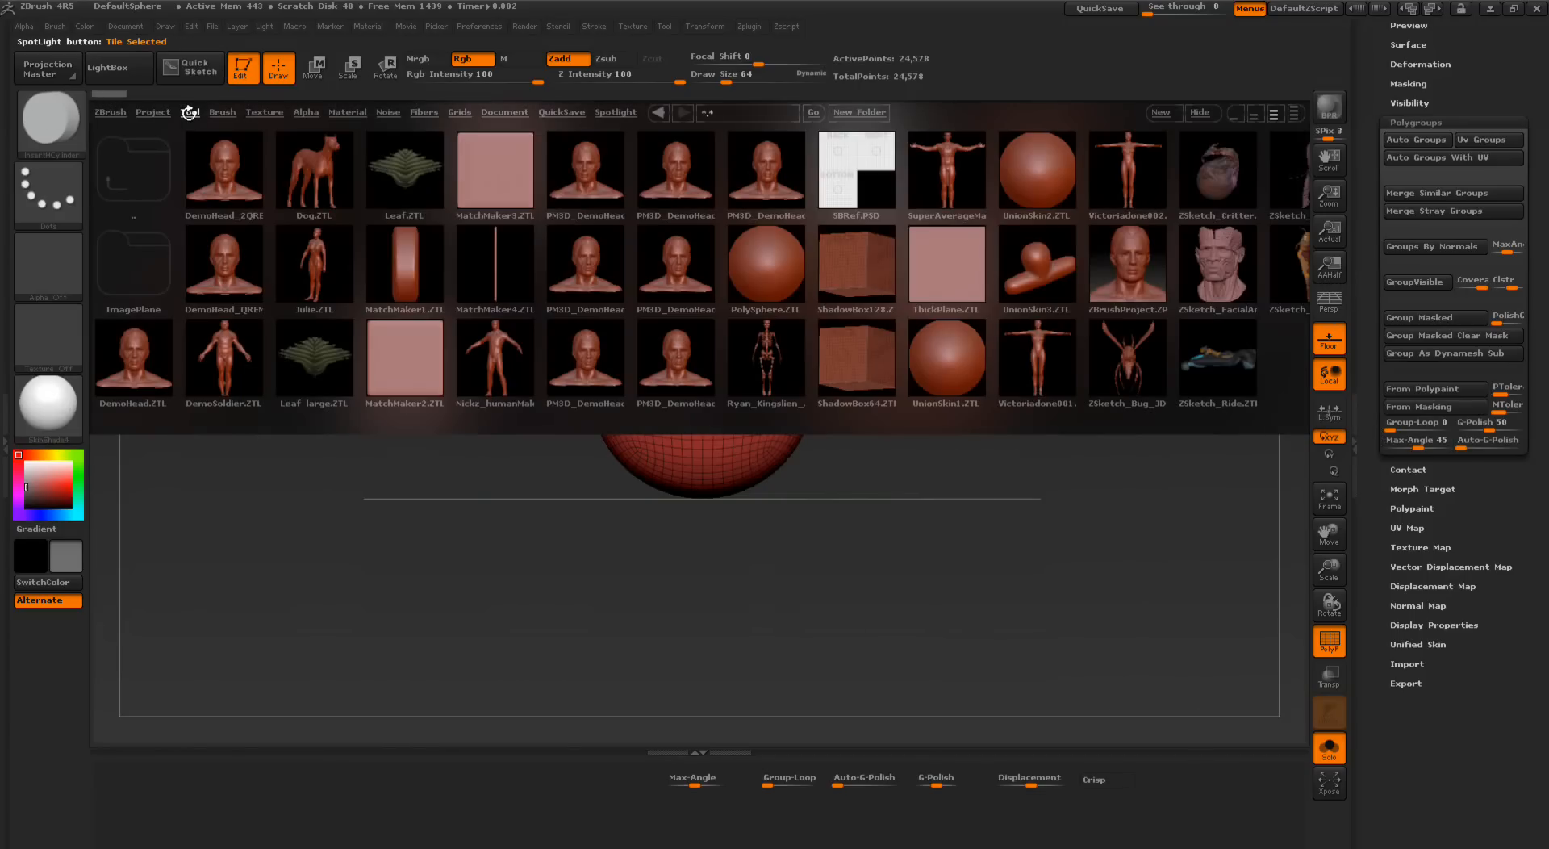
double_click(229, 366)
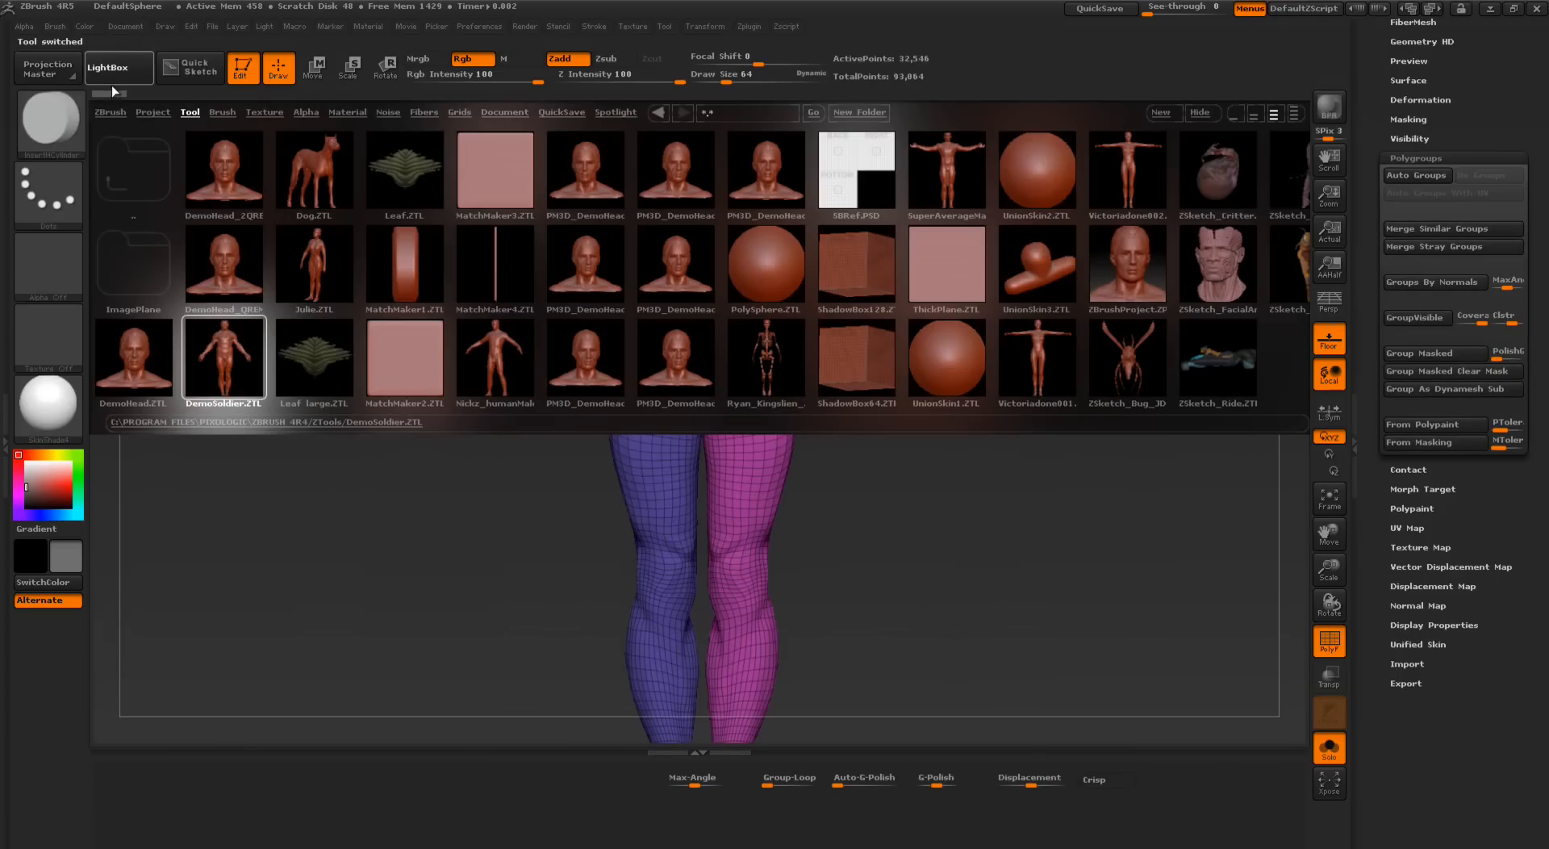
click(111, 82)
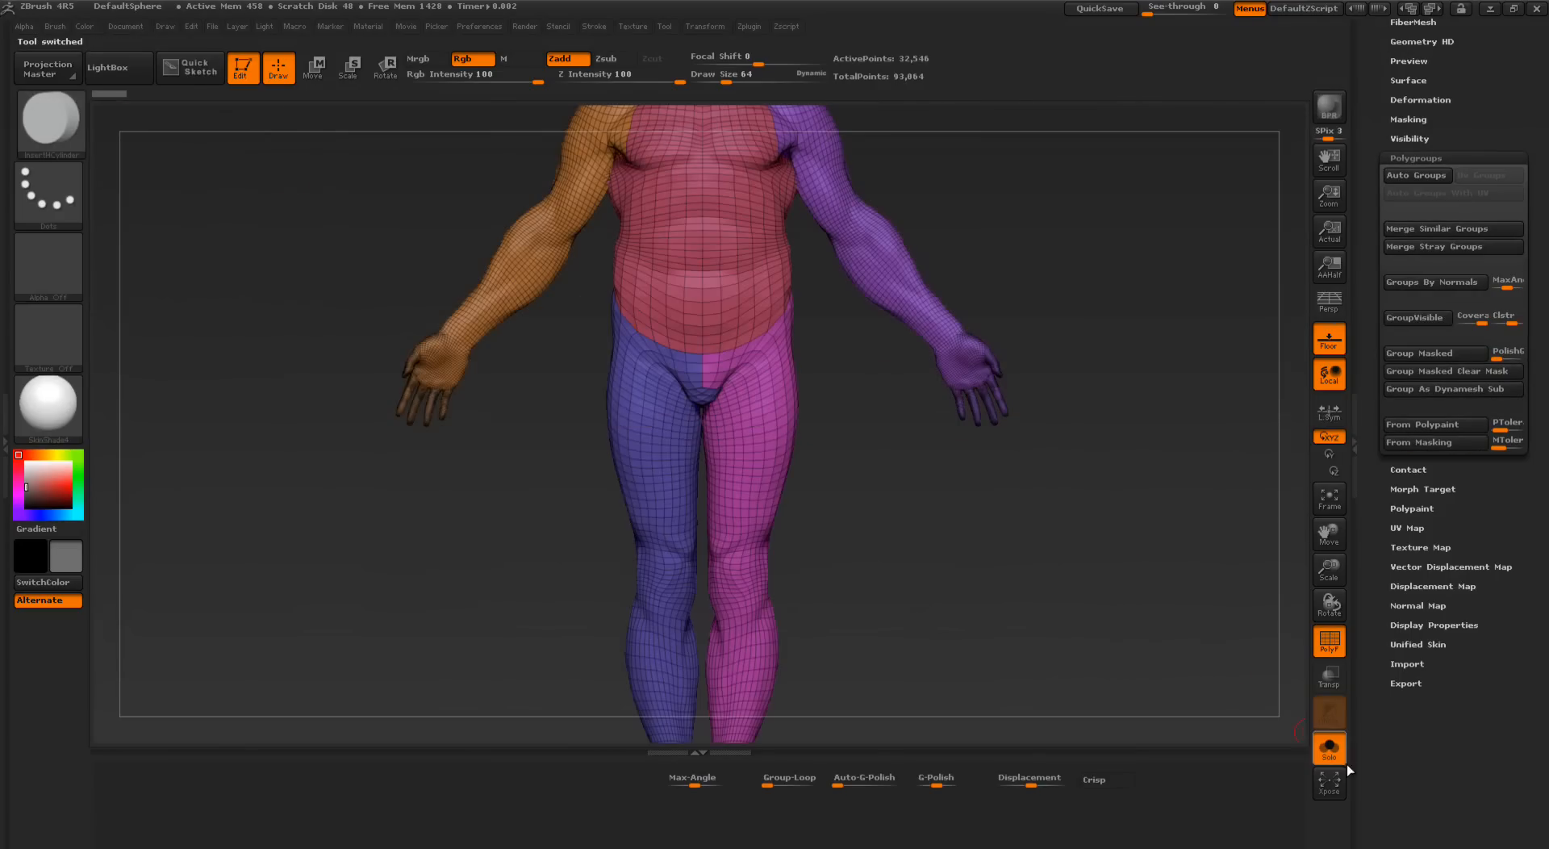
alt+drag(1104, 550, 1092, 636)
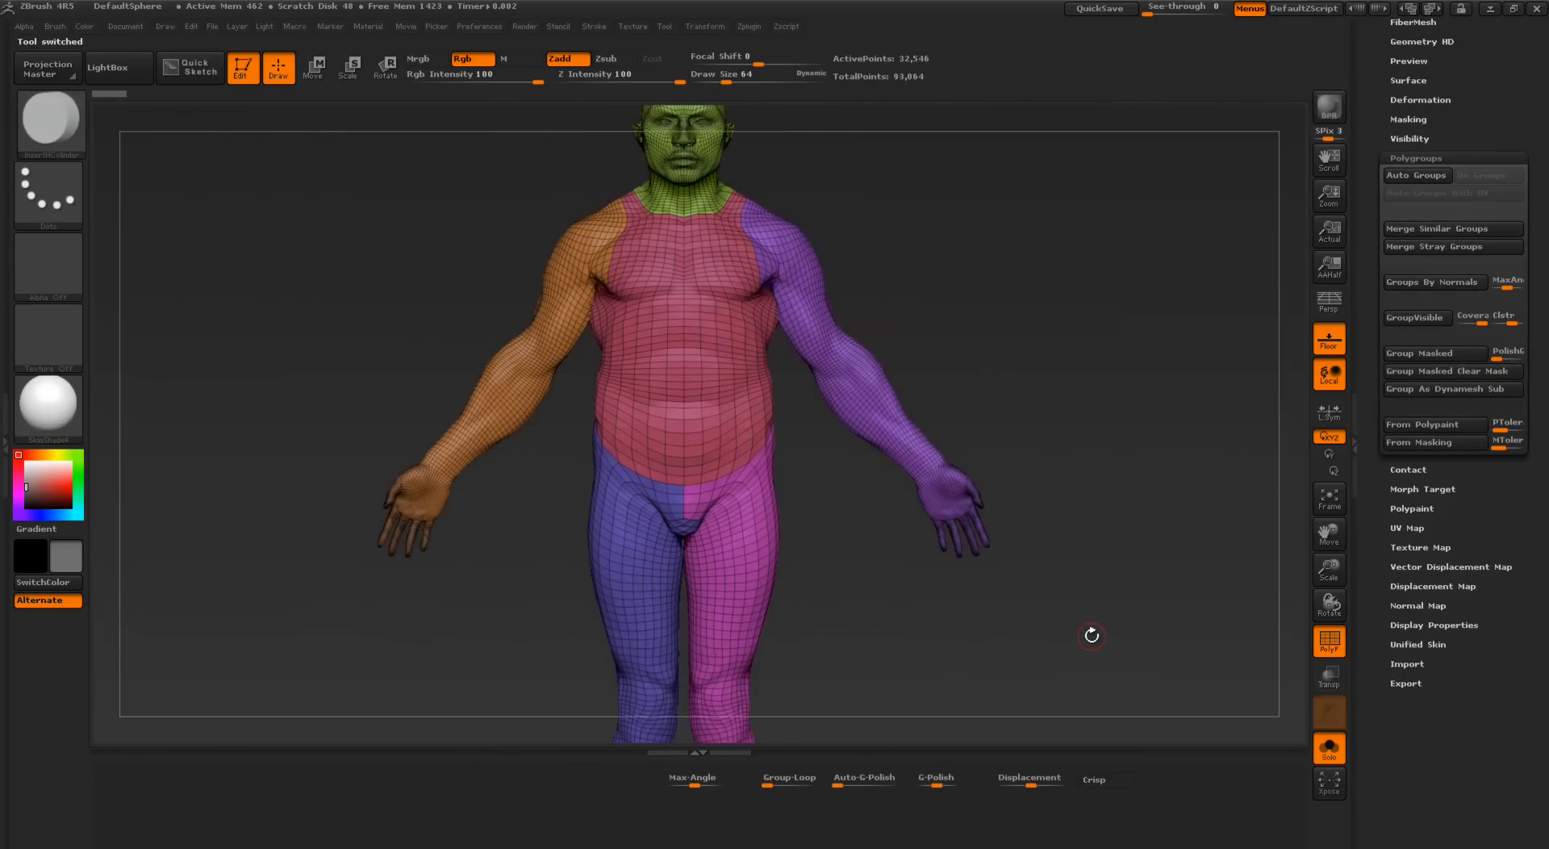
Step: Open the soldier's Geometry settings and delete its lower subdivision levels
drag(1142, 797, 1071, 795)
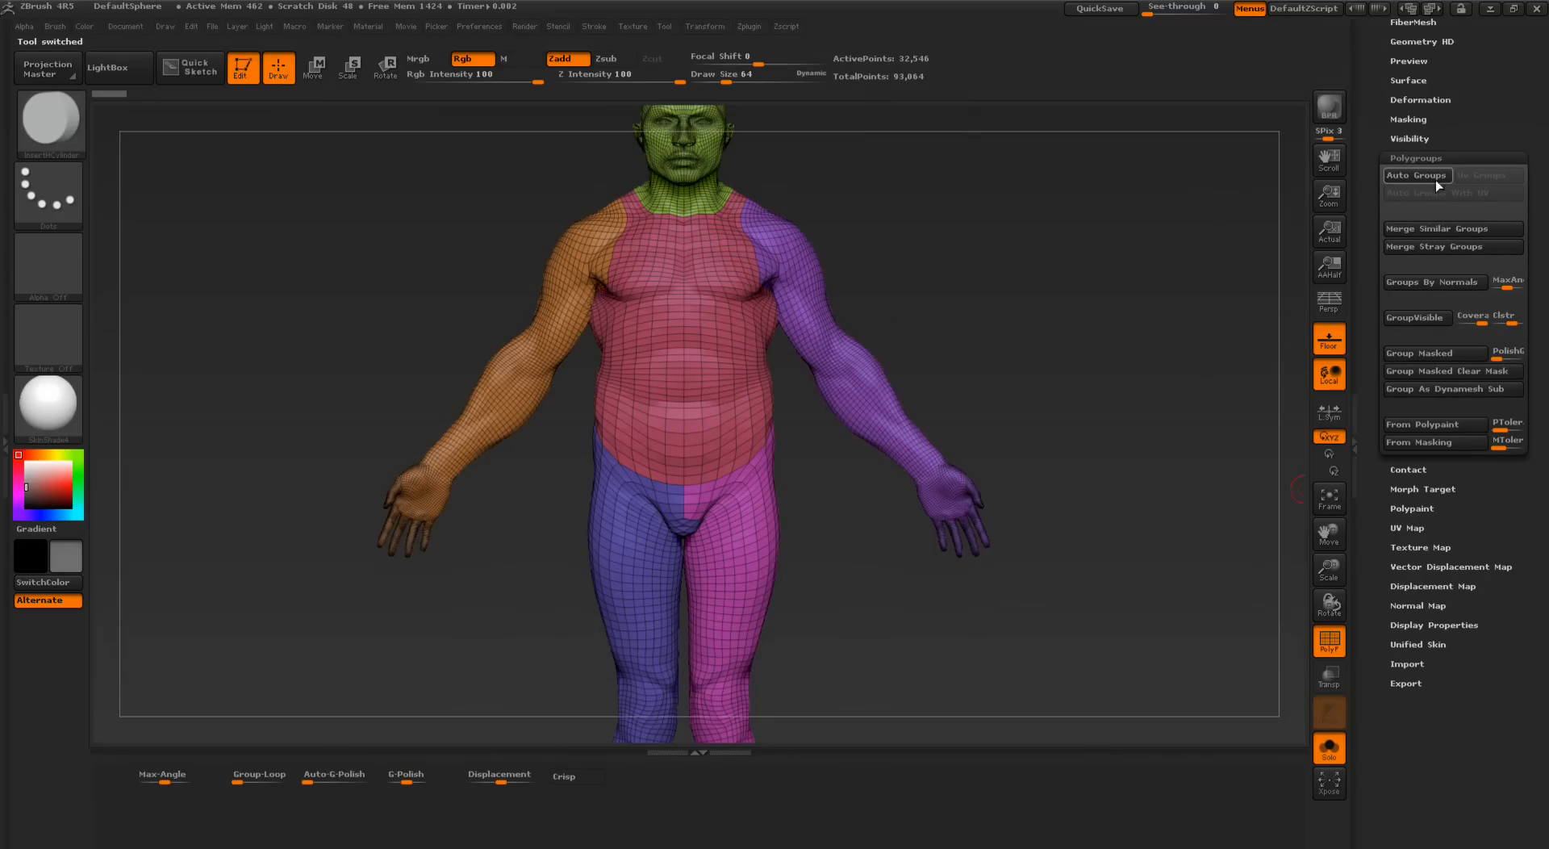
click(1402, 161)
drag(1386, 165, 1380, 271)
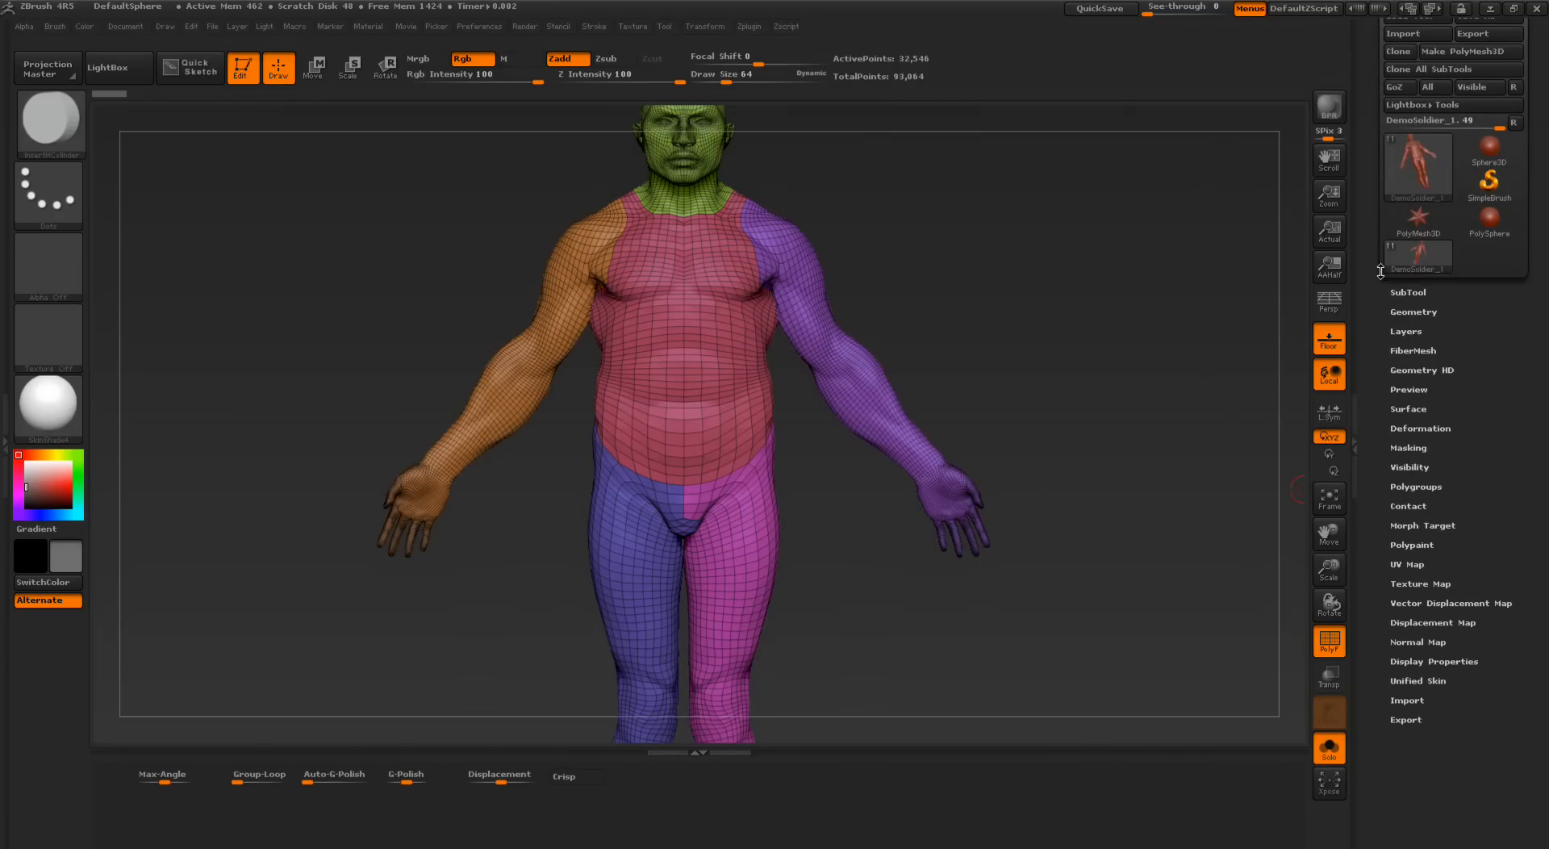
click(1421, 312)
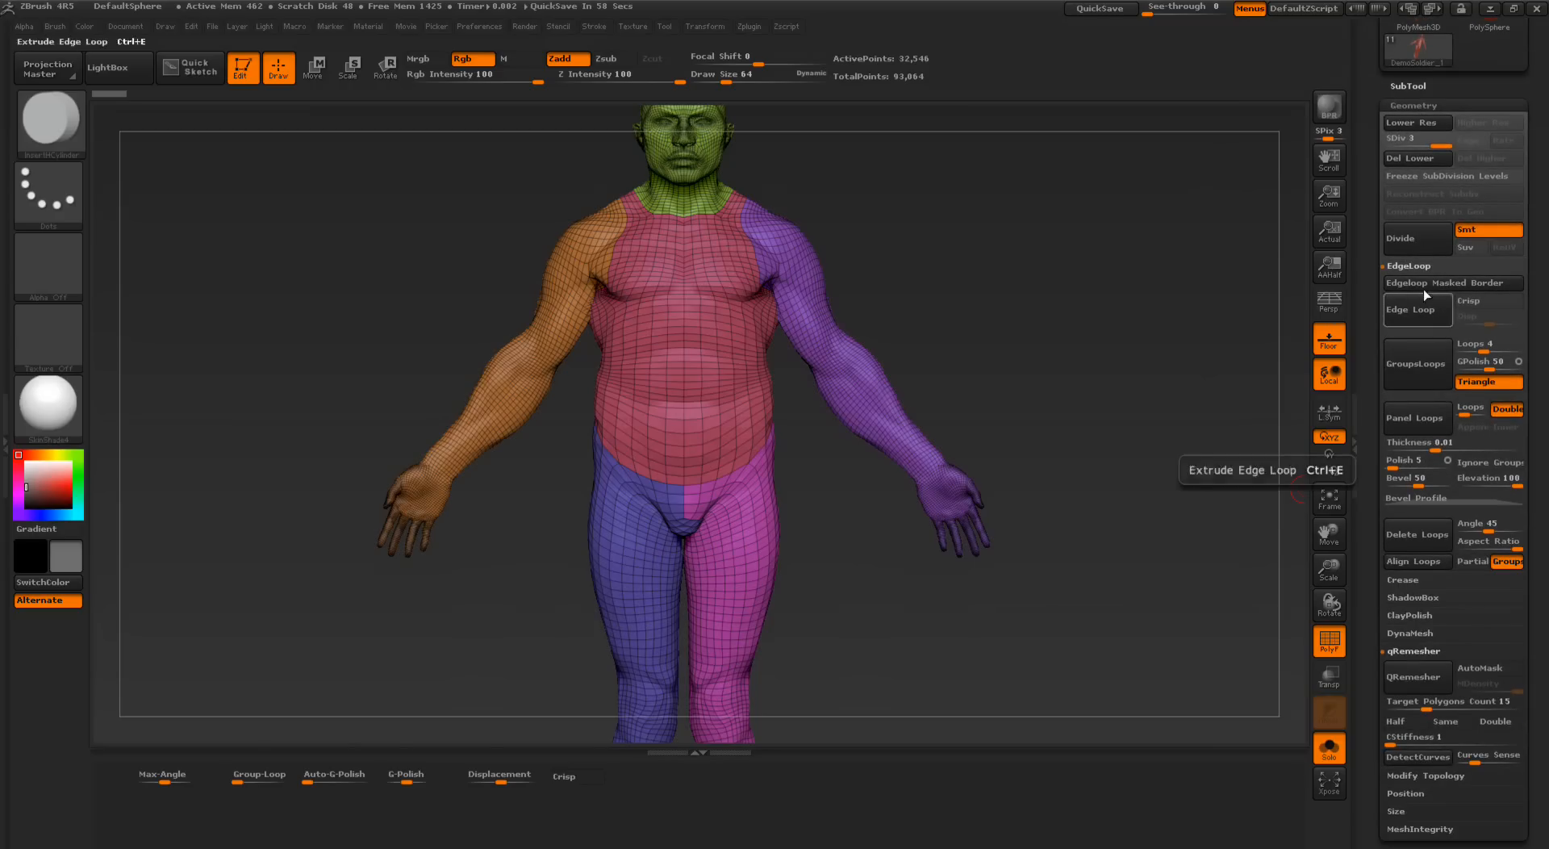
click(1411, 161)
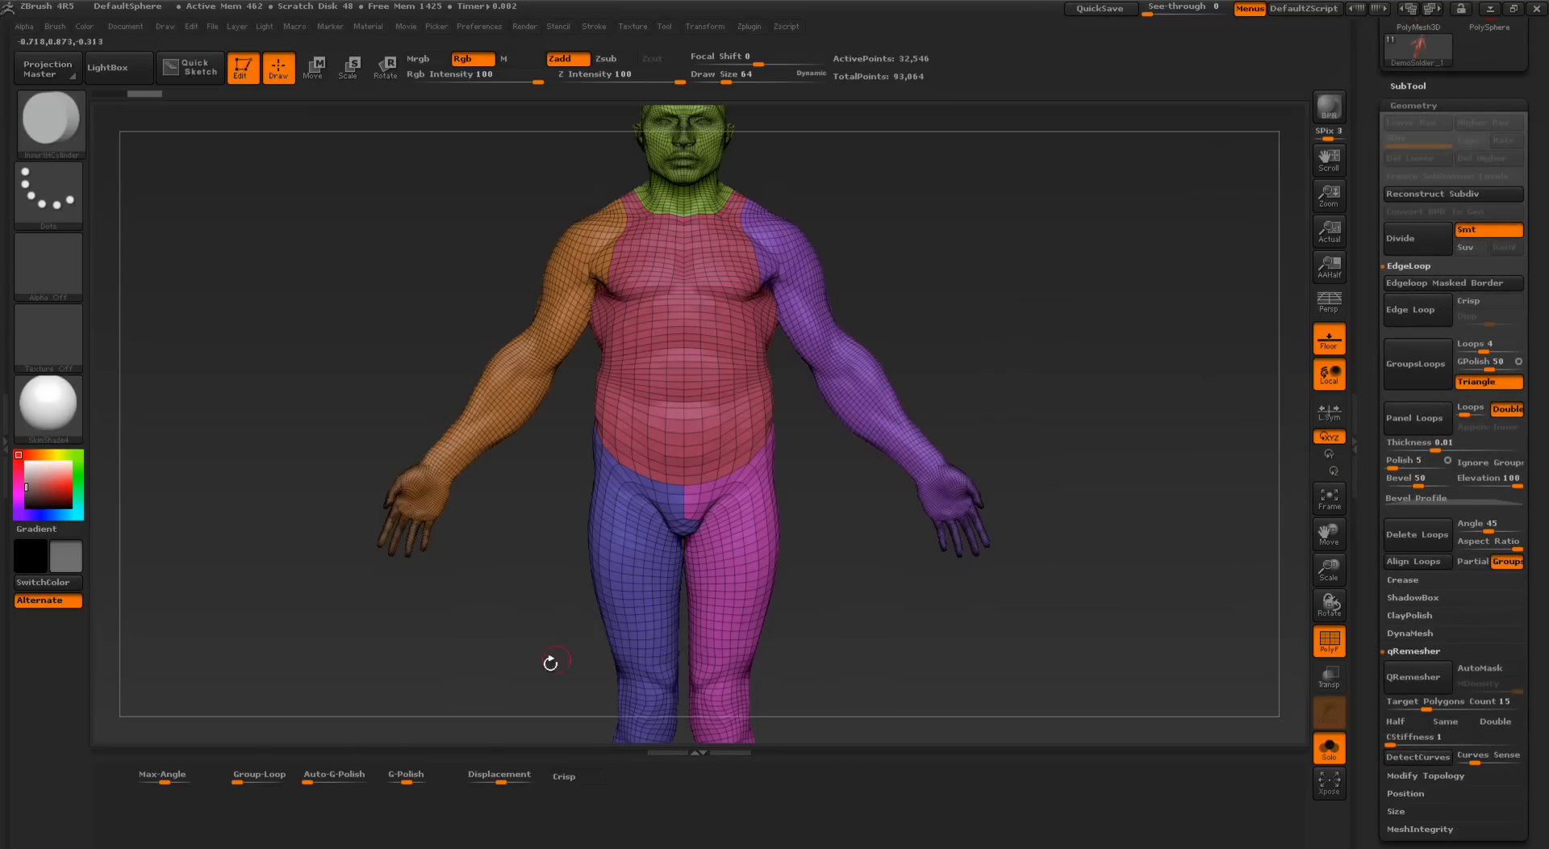
Step: Isolate the soldier's red torso polygroup, apply the Crisp displacement to it and show the whole figure again
drag(885, 252, 923, 257)
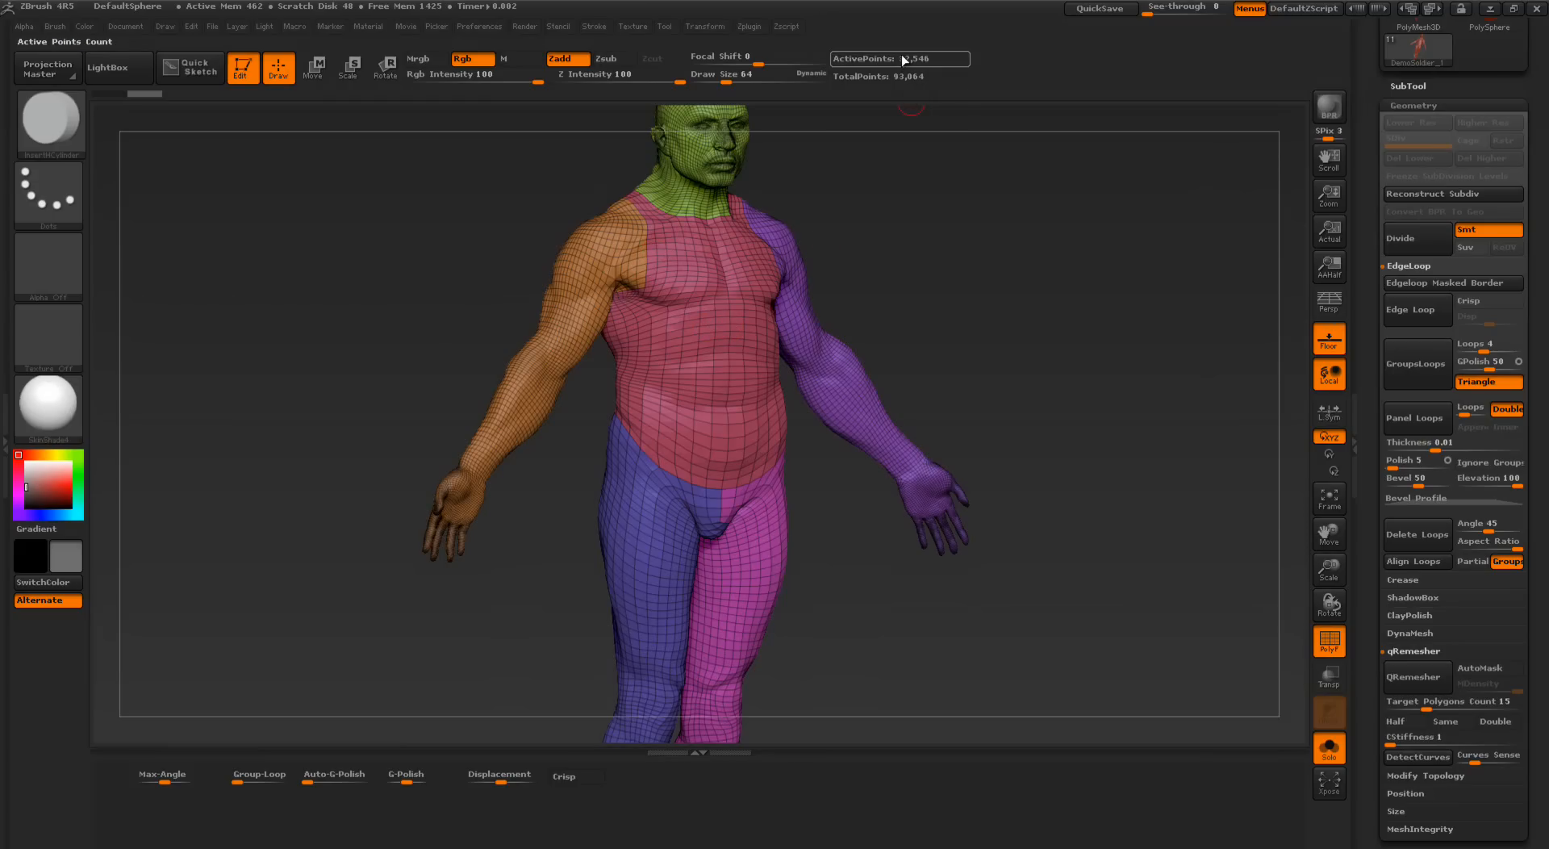
ctrl+shift+click(702, 326)
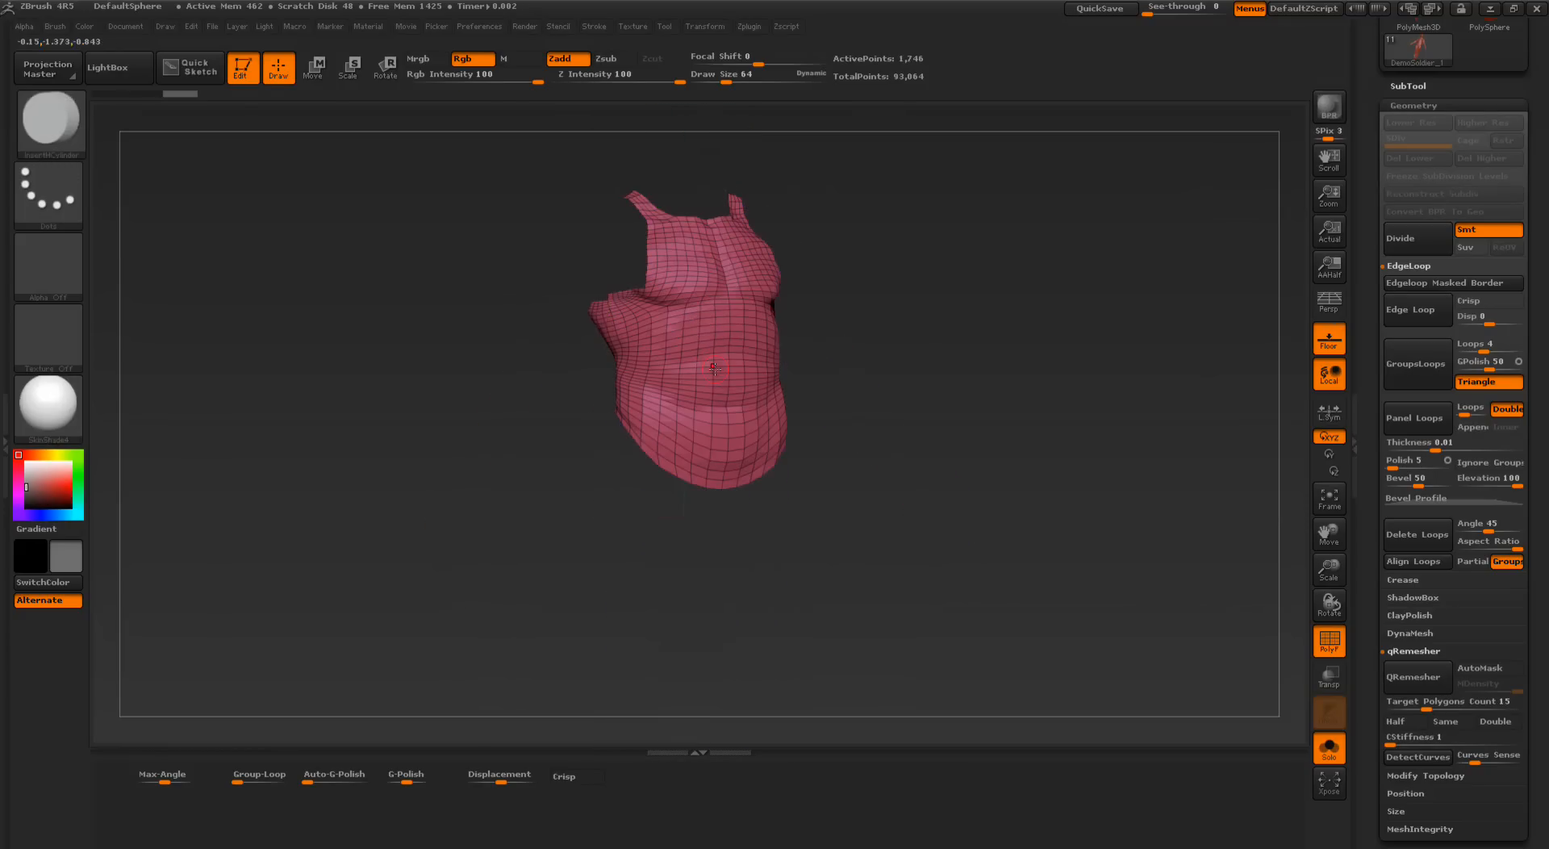
click(565, 776)
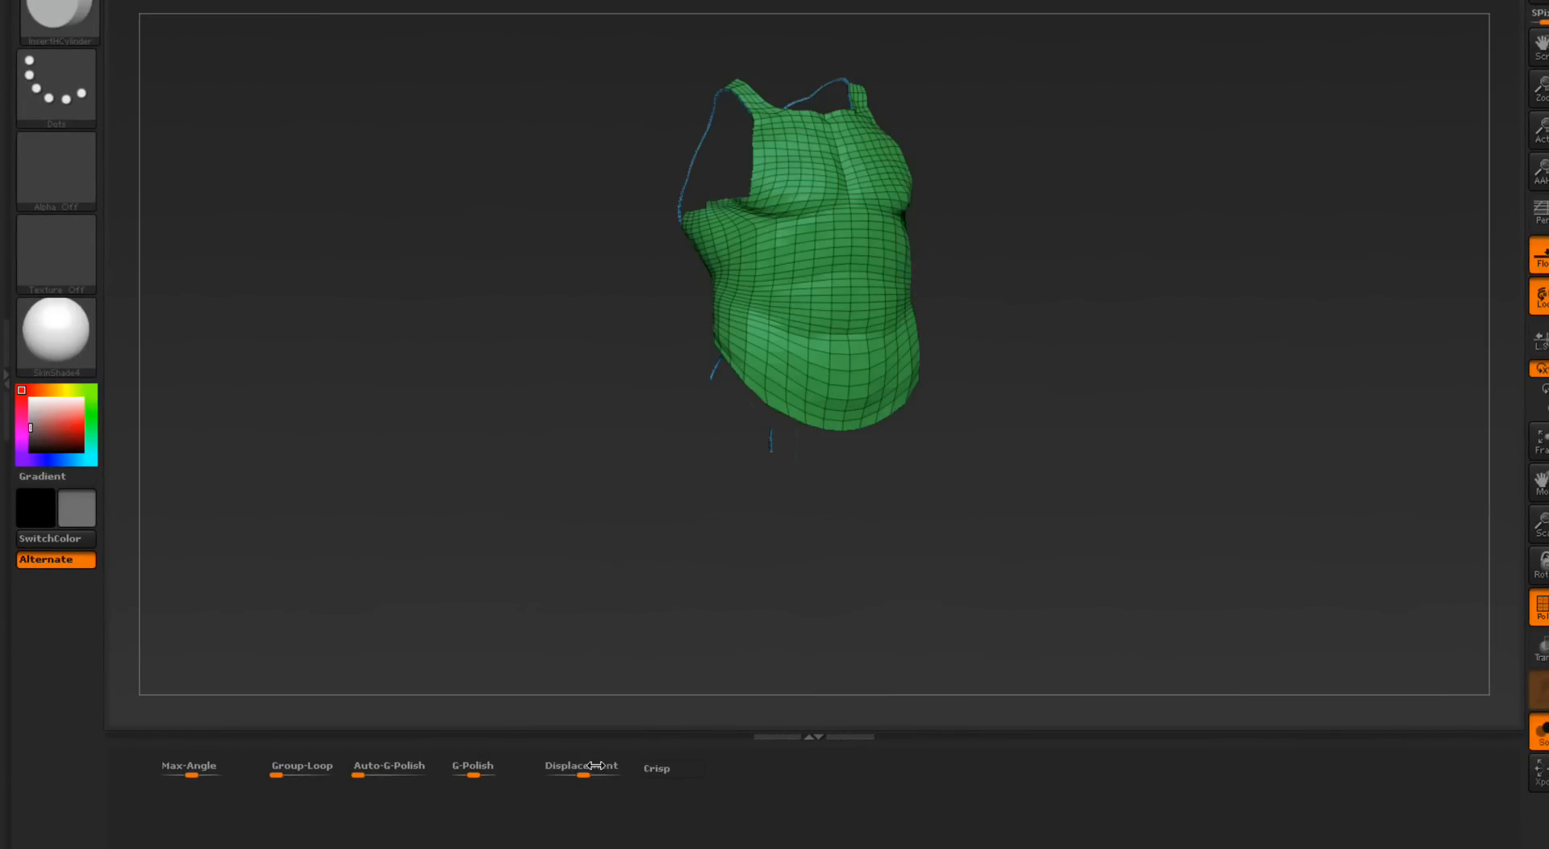
ctrl+shift+click(1093, 461)
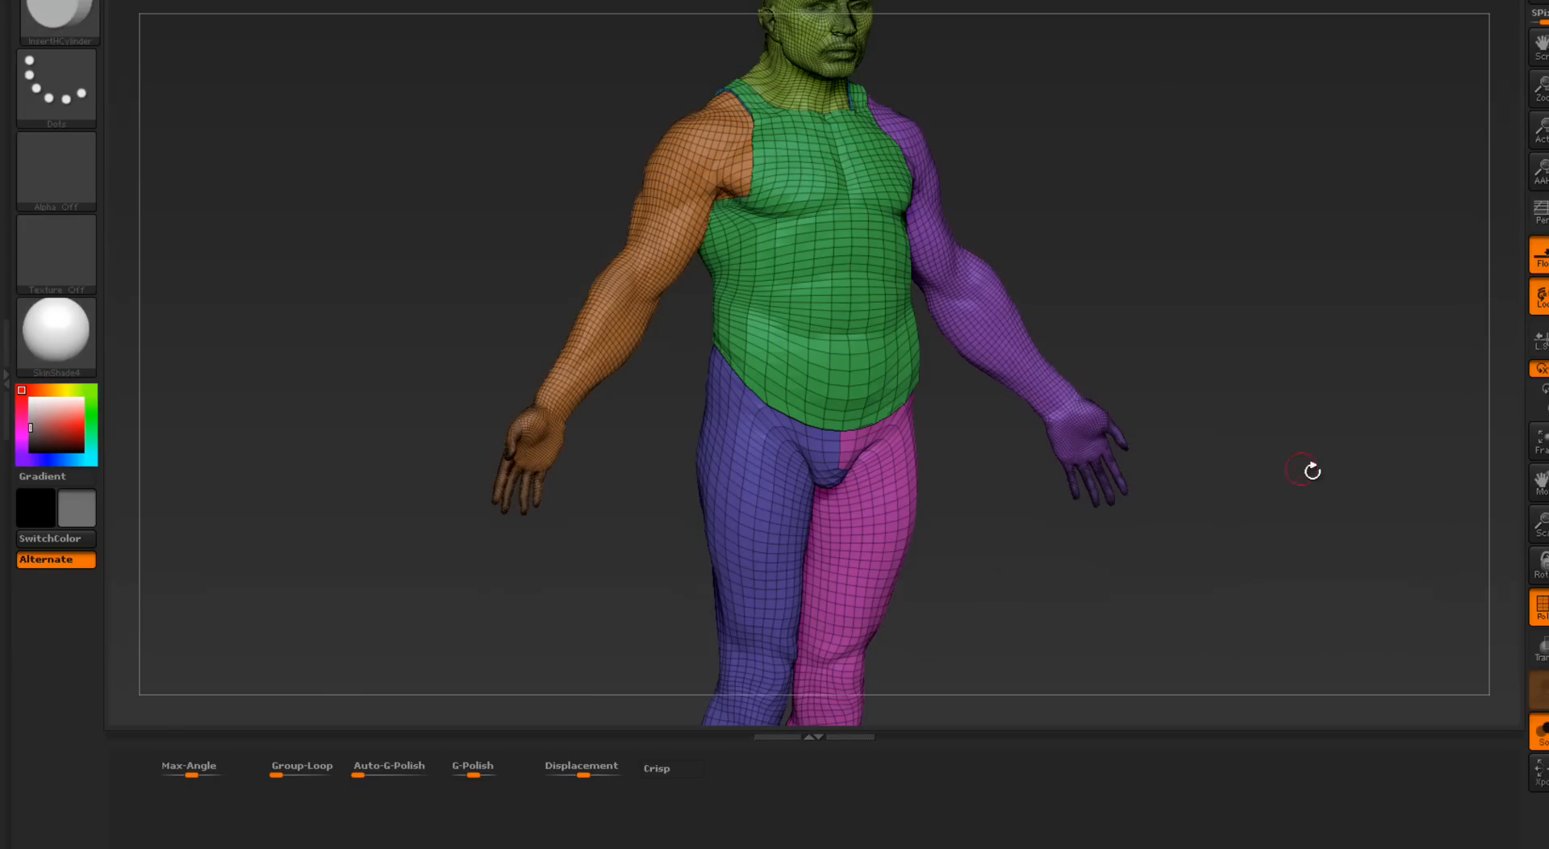
Step: Turn off the PolyFrame display, hide the soldier's torso and invert the visibility to examine the torso piece alone
click(1541, 606)
mouse_move(1260, 399)
mouse_down()
mouse_move(1242, 400)
mouse_move(1282, 408)
mouse_up()
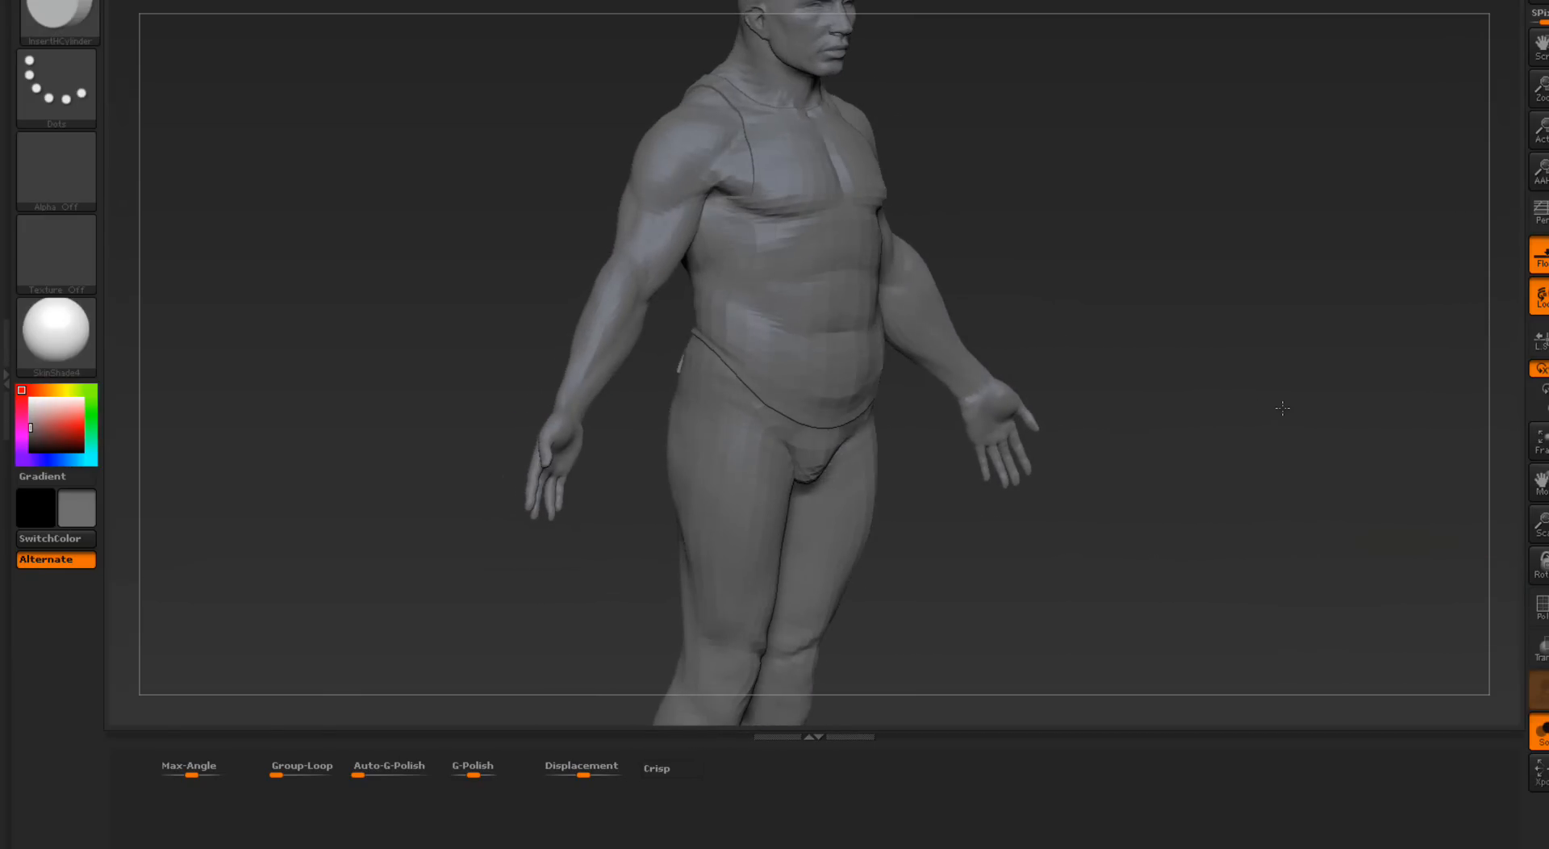
ctrl+shift+click(813, 345)
ctrl+shift+click(811, 341)
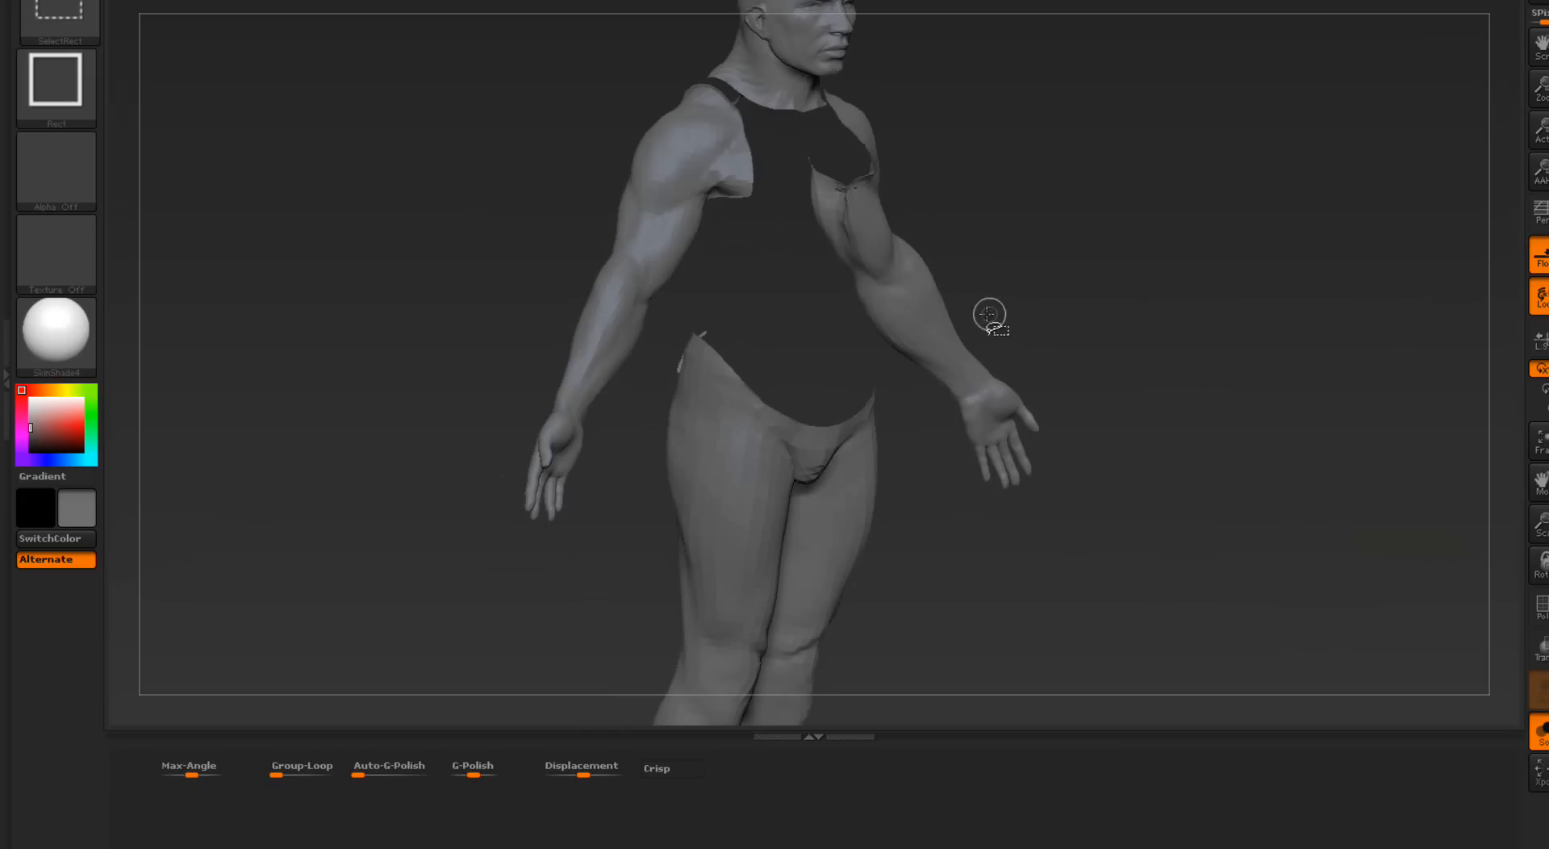
ctrl+shift+click(1113, 210)
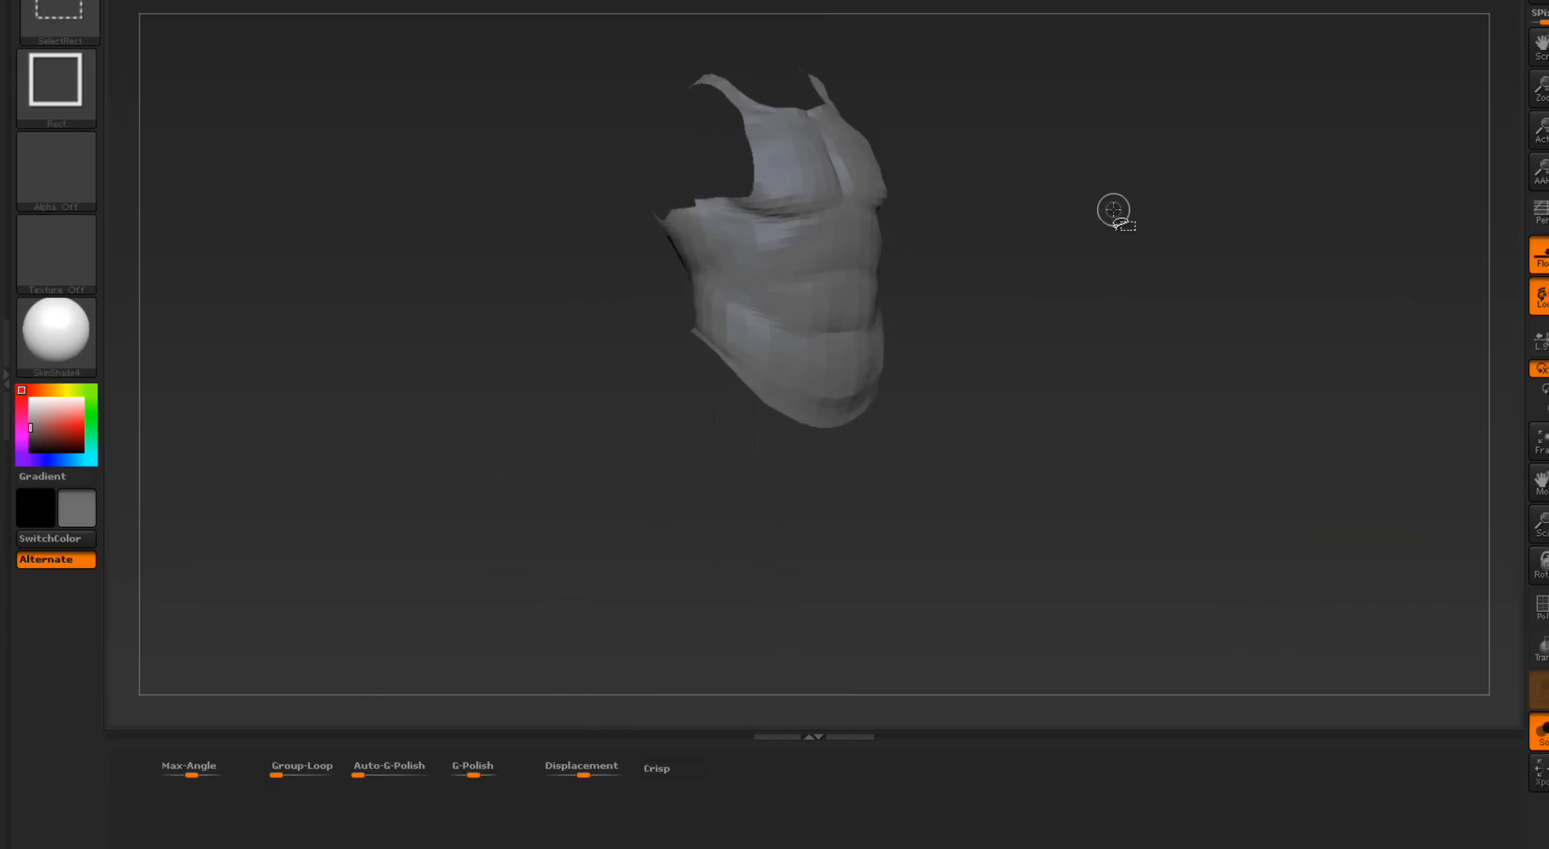
Step: Turn the PolyFrame display back on and unhide the rest of the soldier around the torso
click(1541, 607)
drag(1056, 292, 1072, 335)
ctrl+shift+click(1069, 332)
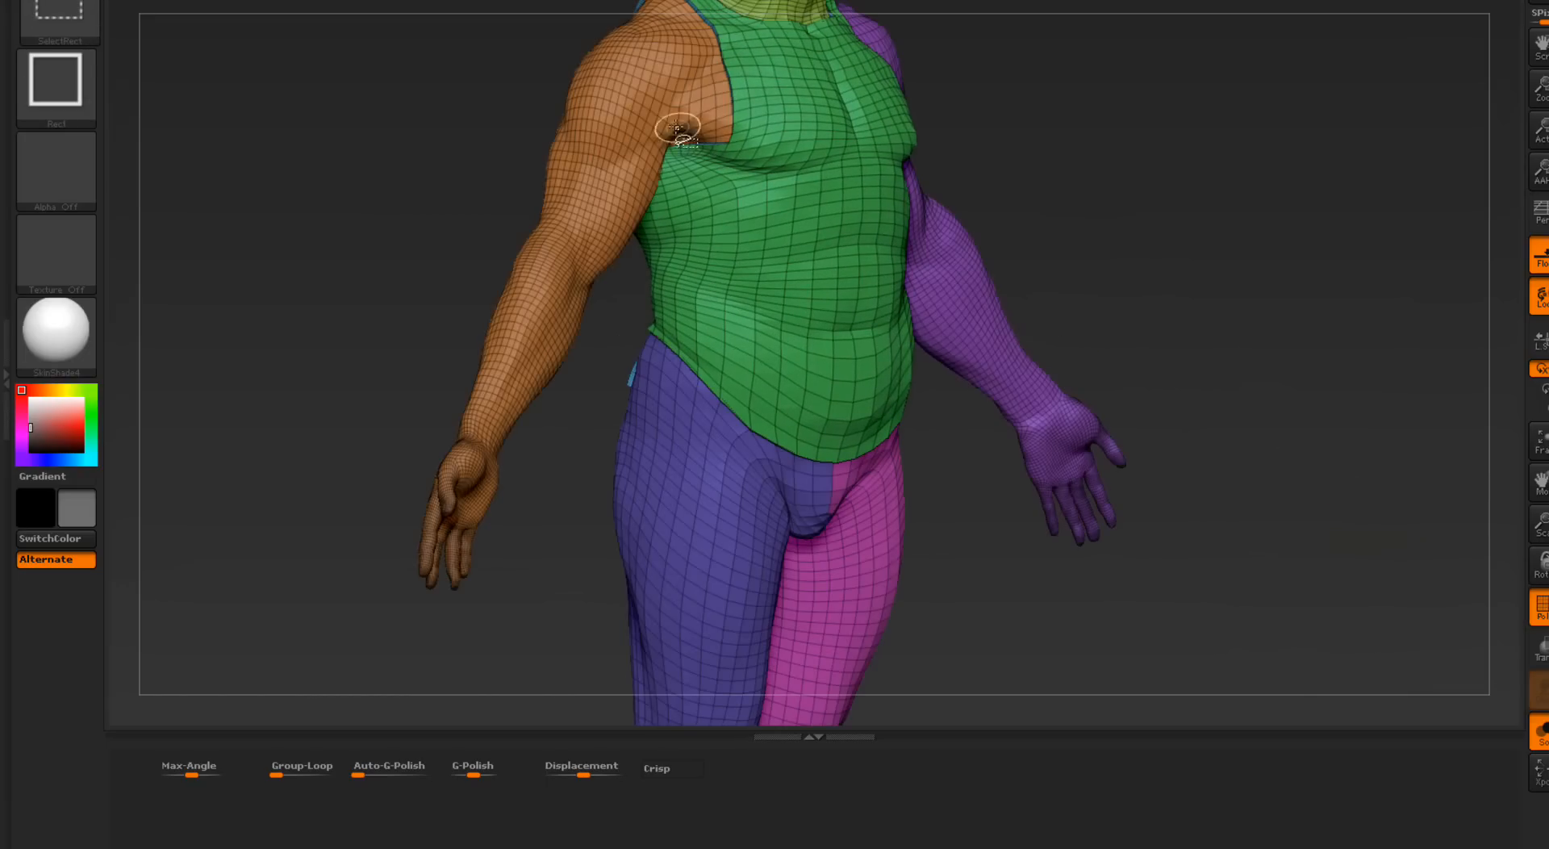
Step: Hide the green torso polygroup, then invert the visibility to inspect its armhole, neck and hip borders
ctrl+shift+click(748, 97)
ctrl+shift+click(746, 95)
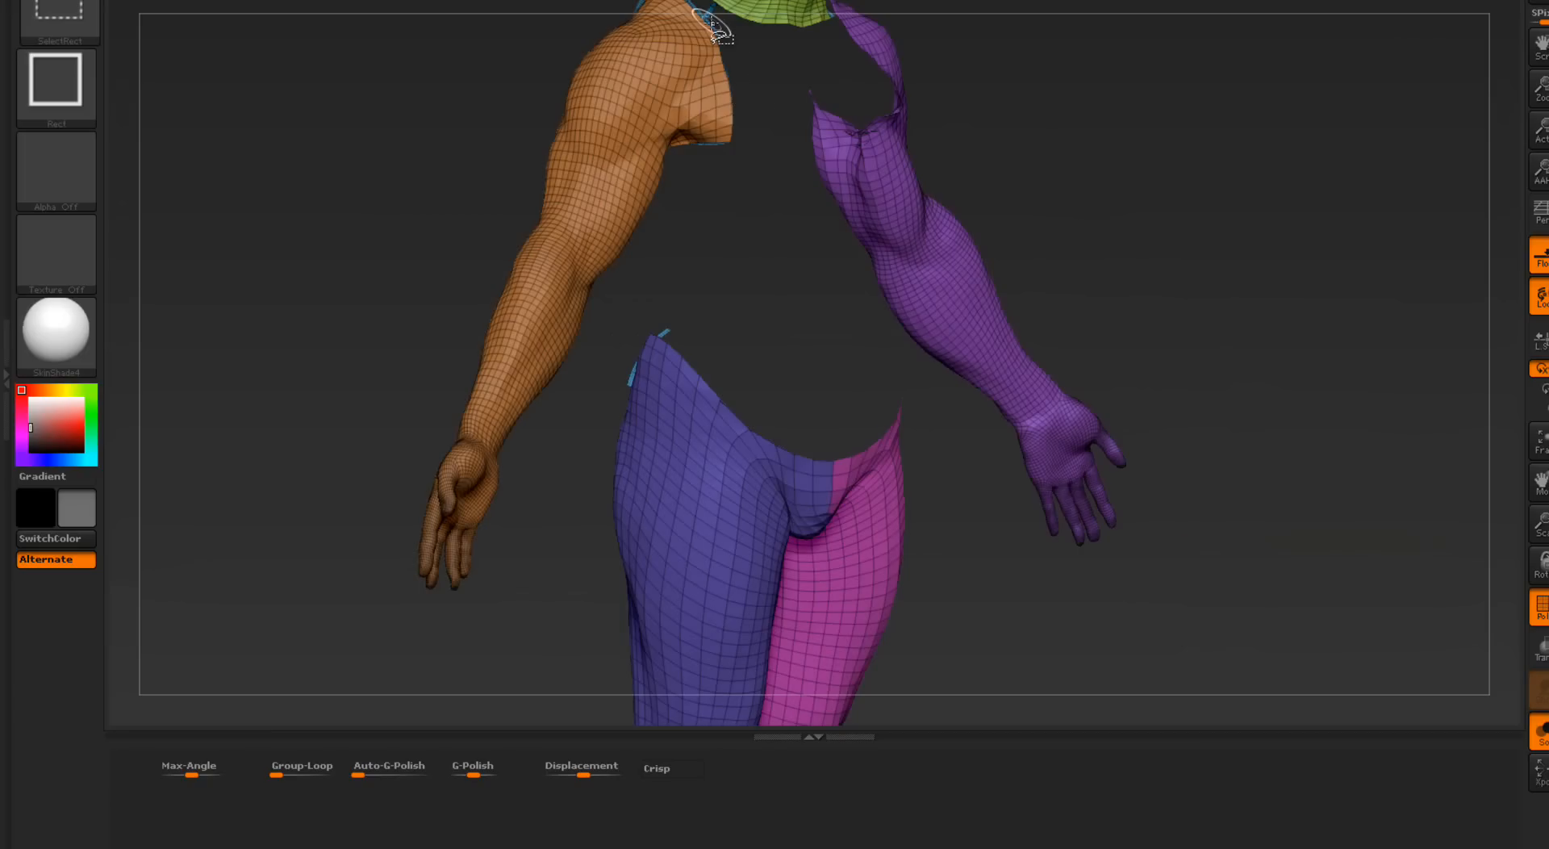
mouse_move(1064, 95)
ctrl+shift+mouse_down()
mouse_move(1090, 143)
mouse_move(1059, 137)
mouse_move(1145, 280)
mouse_move(1172, 282)
ctrl+shift+mouse_up()
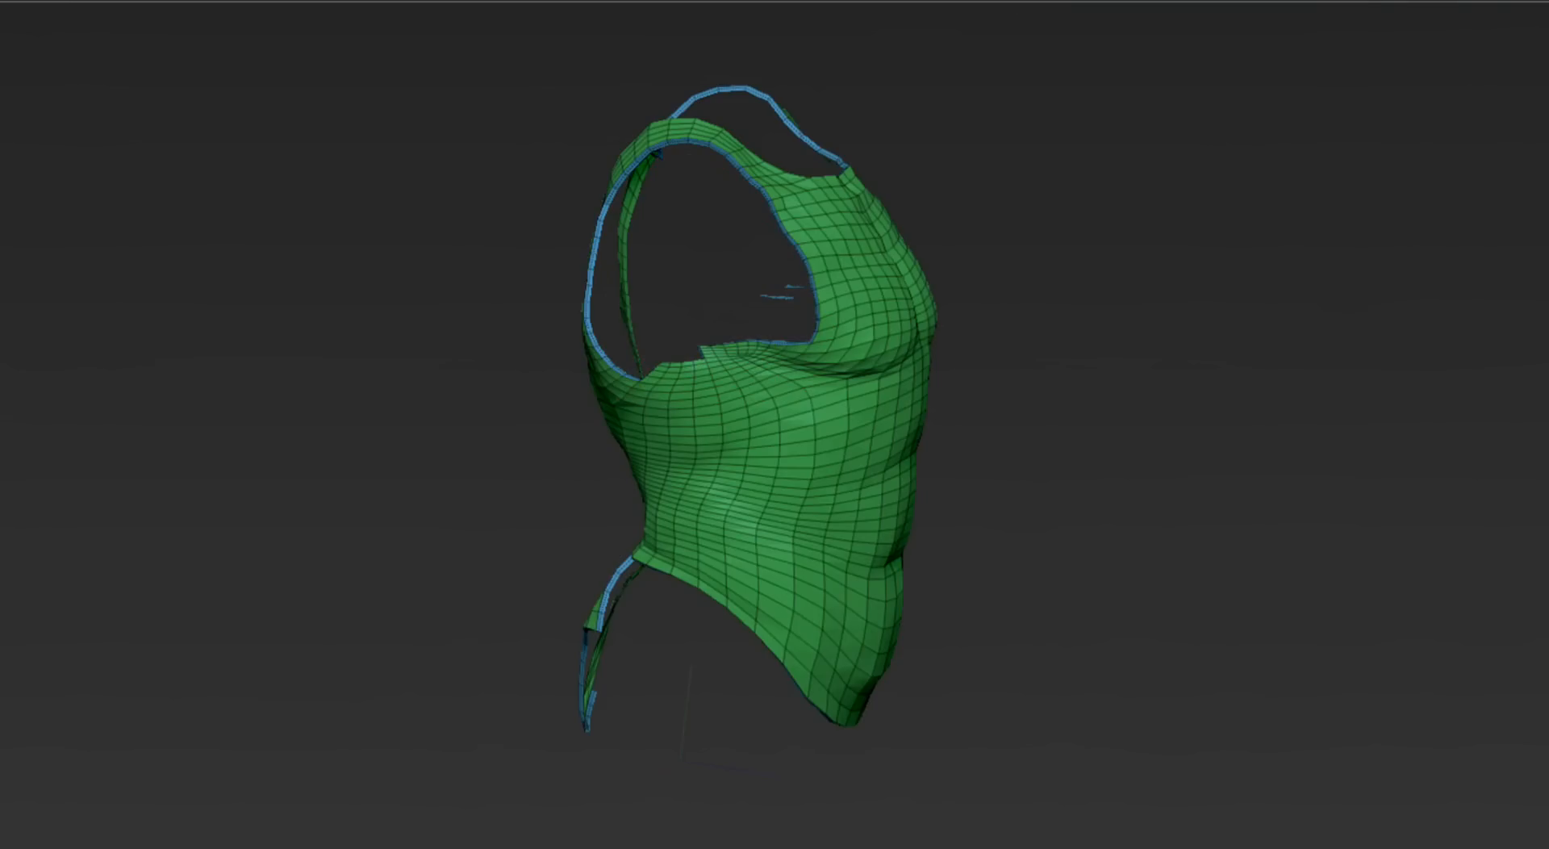
Step: Show the whole soldier and turn off PolyFrame to examine the crisp edges around the torso up close
ctrl+shift+click(1147, 315)
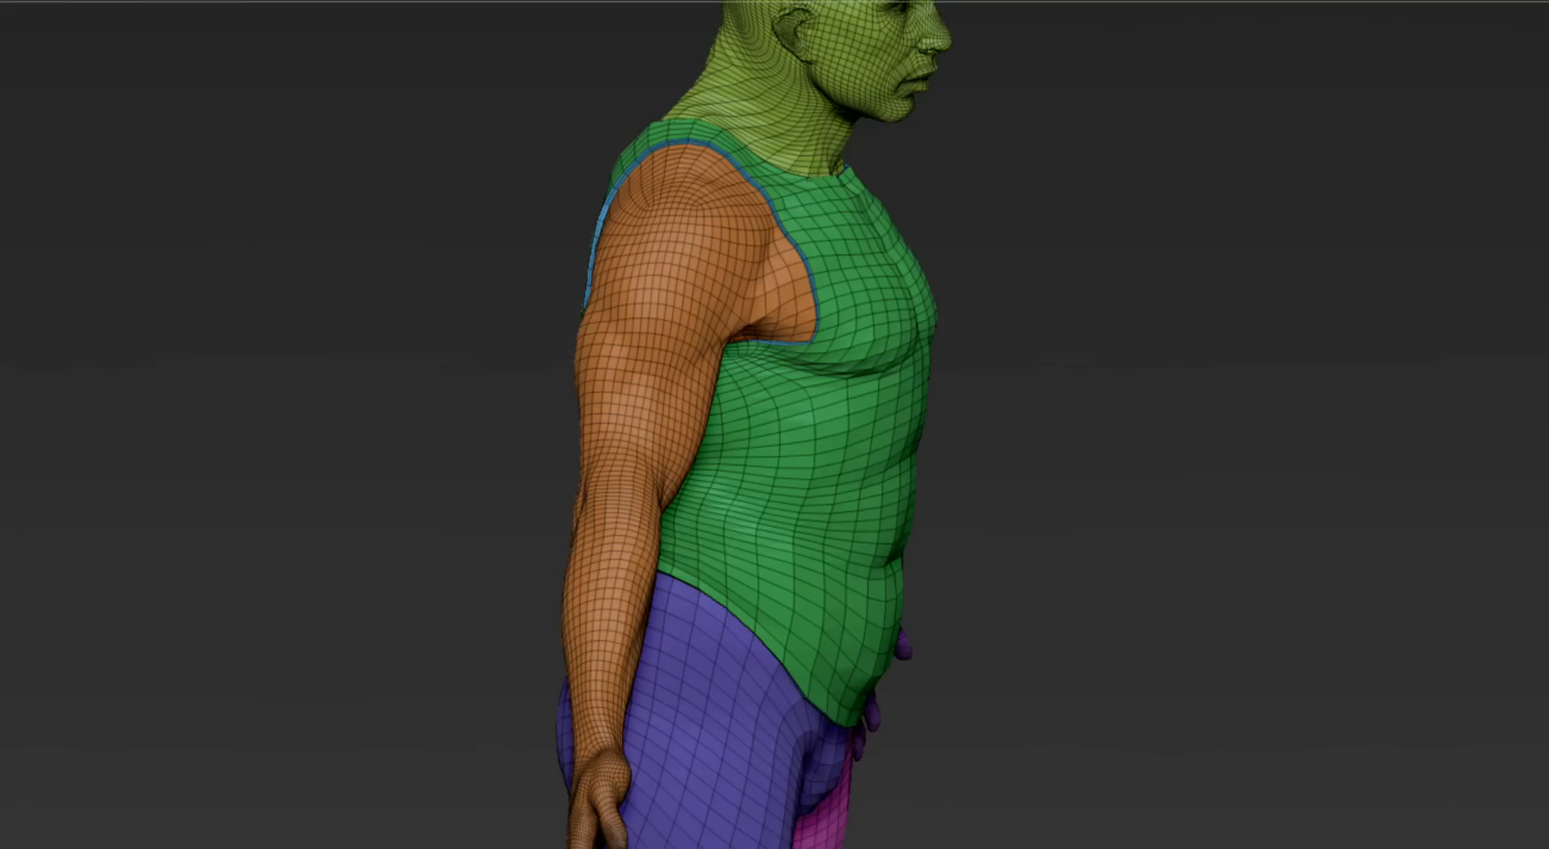
ctrl+right_drag(1194, 634, 1152, 500)
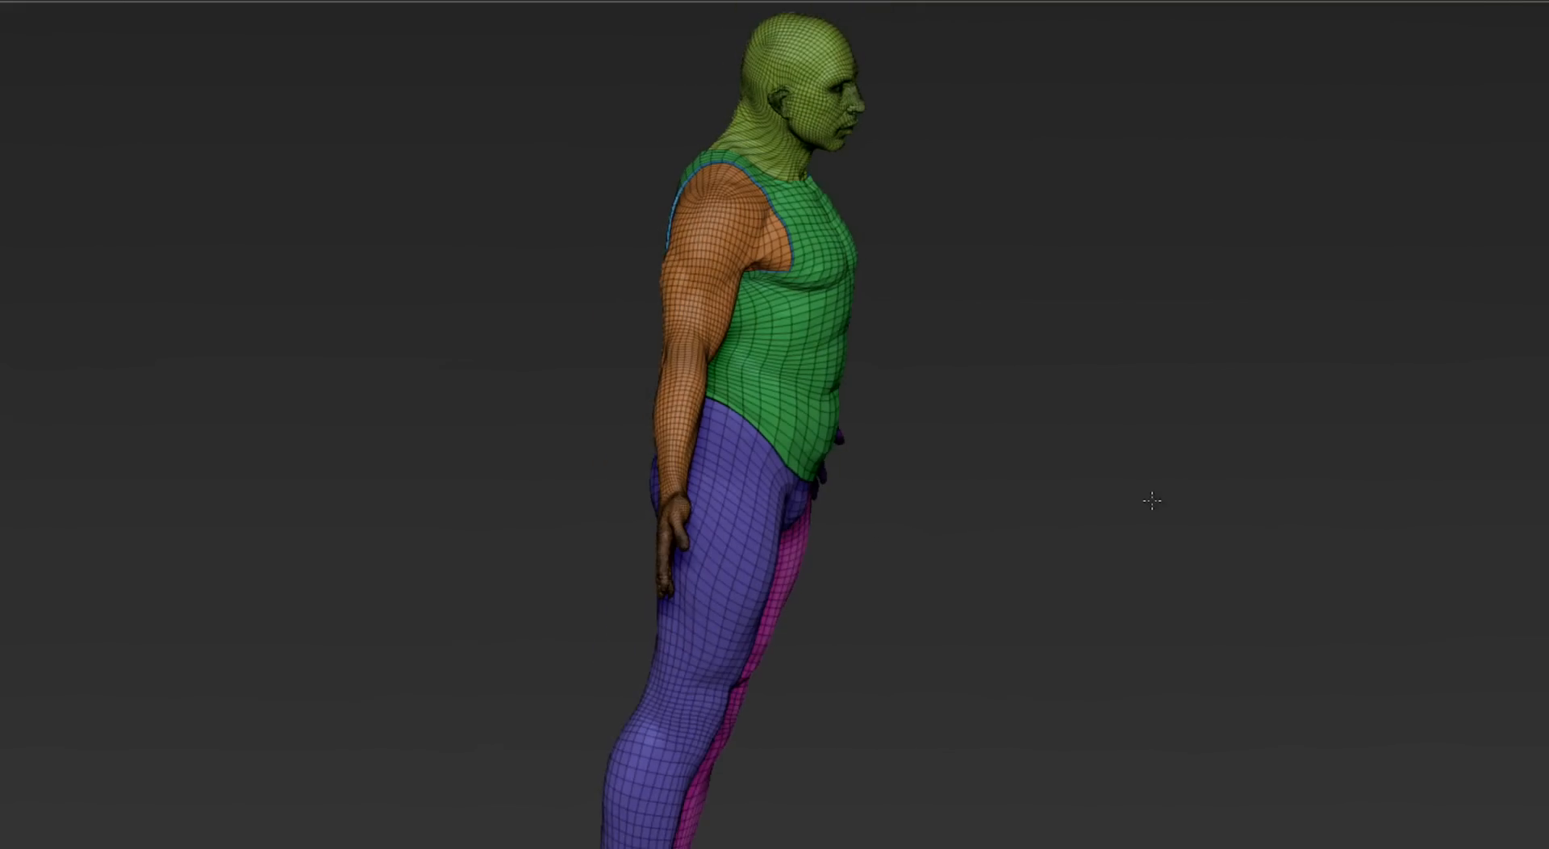
key(shift+f)
drag(1462, 633, 1178, 559)
ctrl+right_drag(1203, 507, 1292, 685)
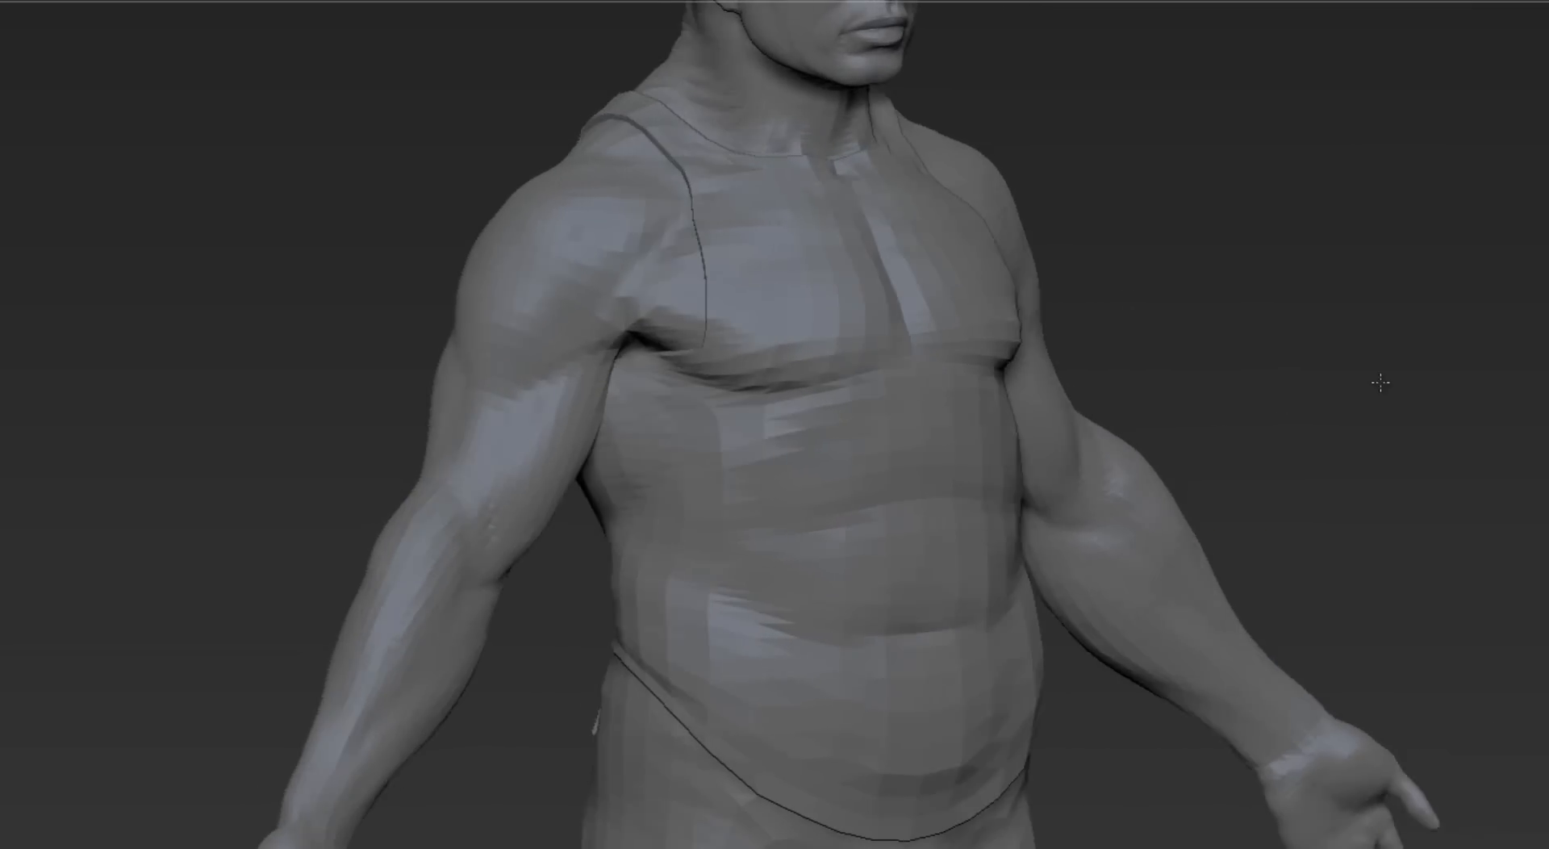